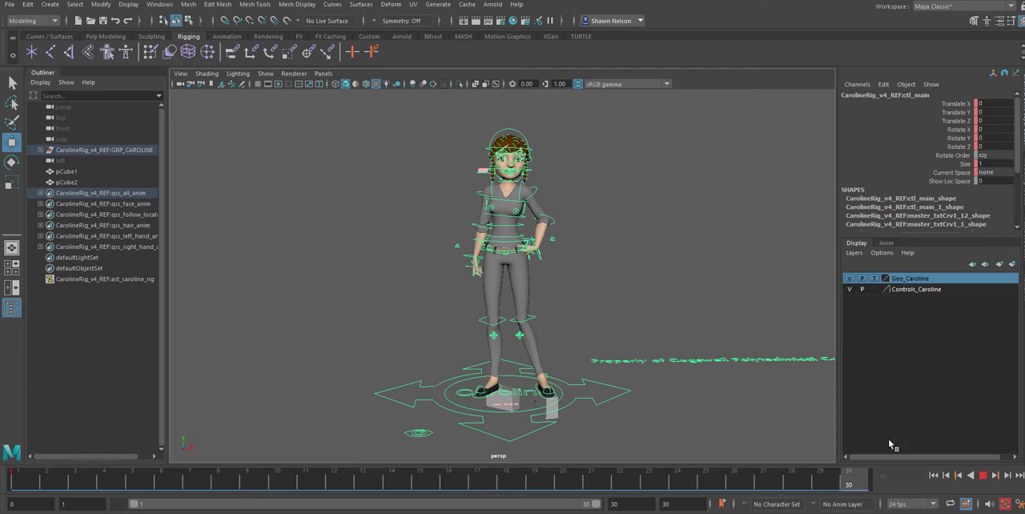
# Select all the character's rig controls together with both cubes and key them at frames 1, 15 and 30
pyautogui.click(381, 229)
pyautogui.moveTo(362, 119); pyautogui.dragTo(639, 442)
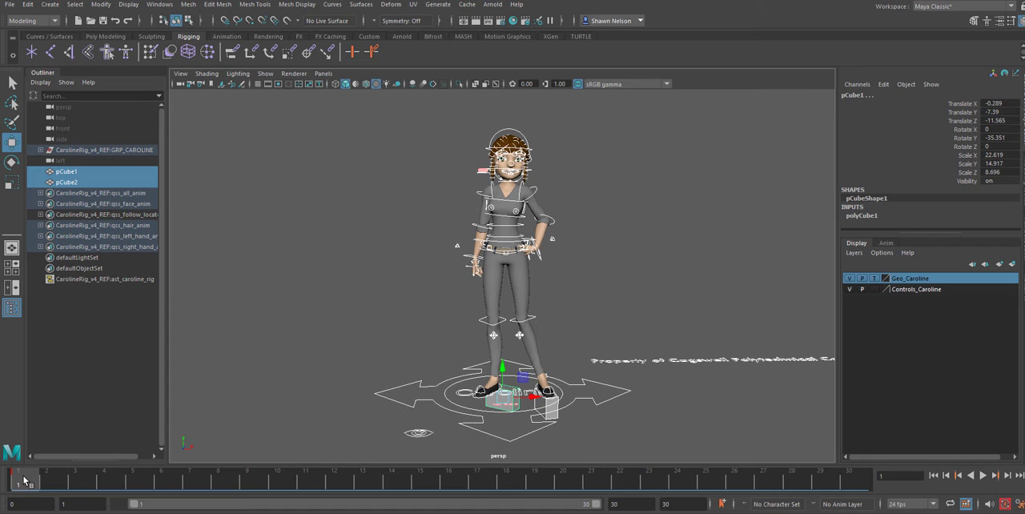
pyautogui.hotkey('alt', 'v')
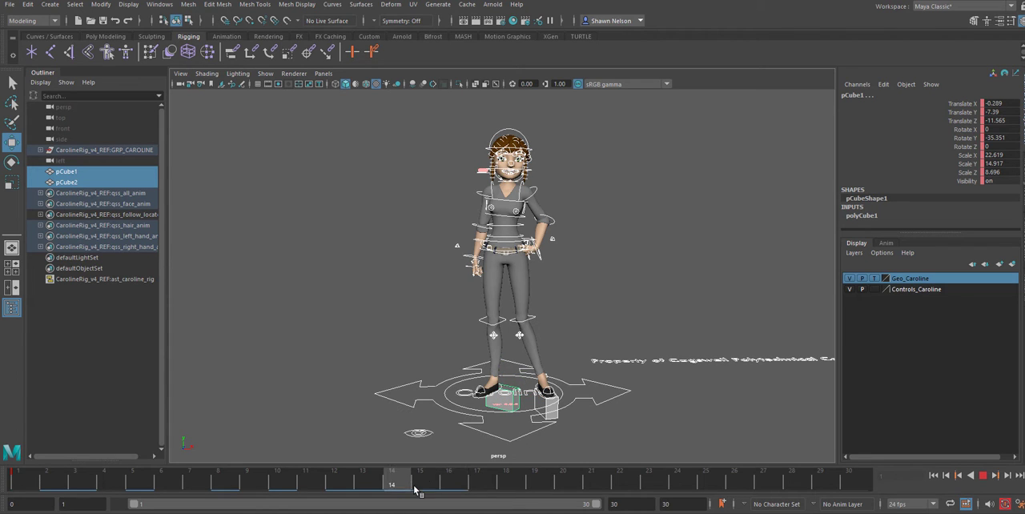
pyautogui.hotkey('alt', 'v')
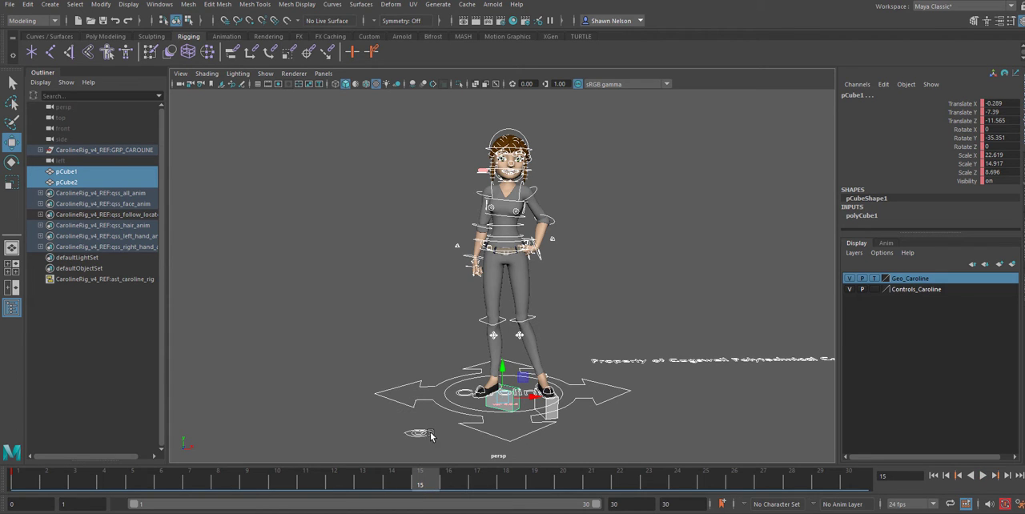
pyautogui.hotkey('alt', 'v')
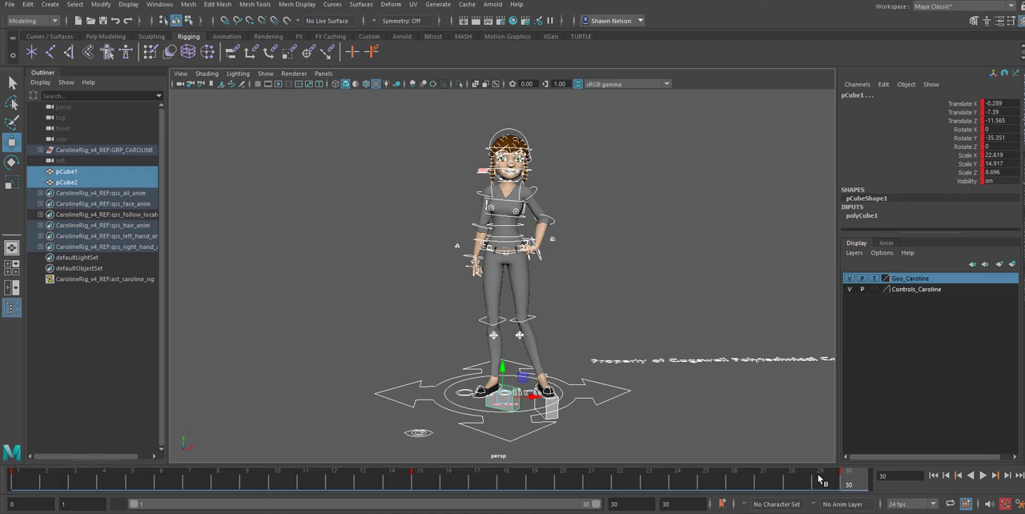
pyautogui.click(414, 480)
pyautogui.click(861, 475)
pyautogui.click(574, 321)
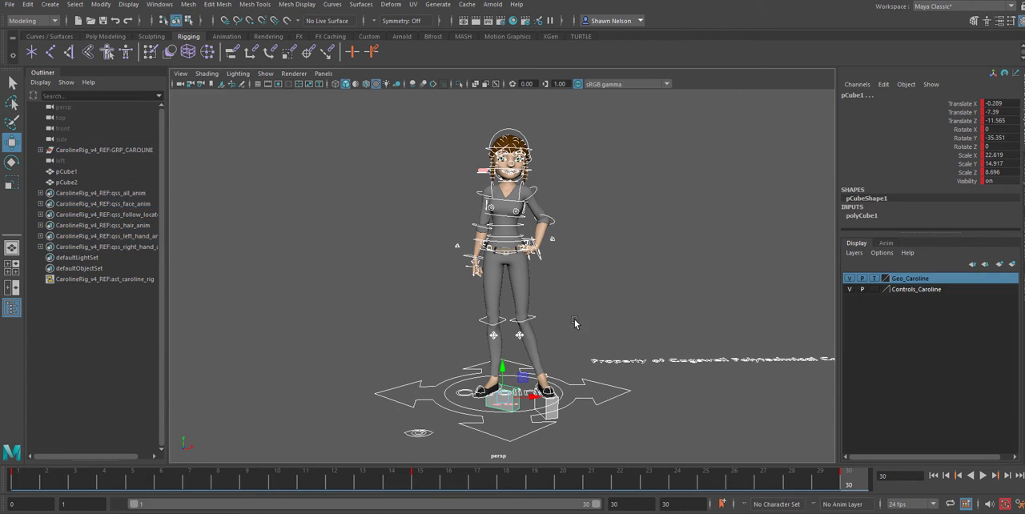
# Rotate the rig's main ground control at frame 30, setting its Rotate Y to -90
pyautogui.click(534, 431)
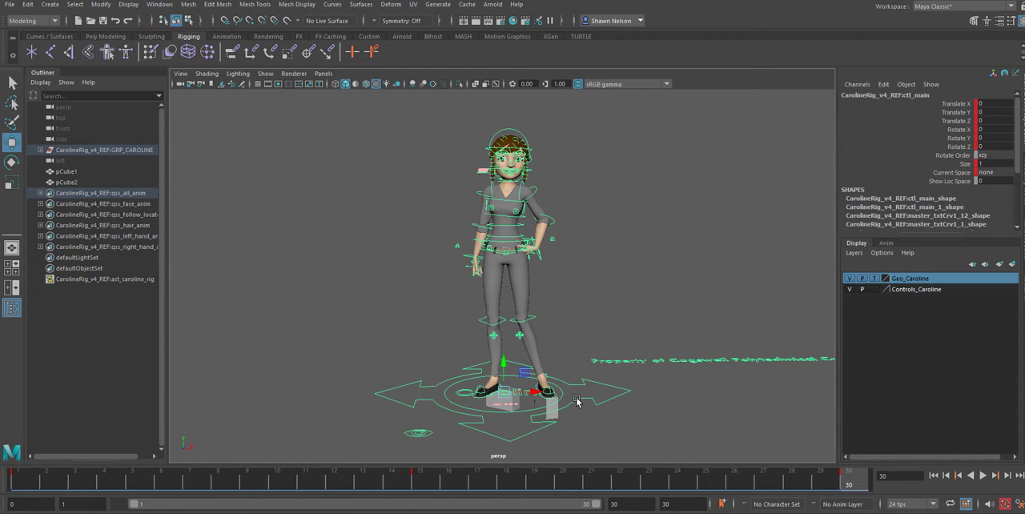
pyautogui.press('e')
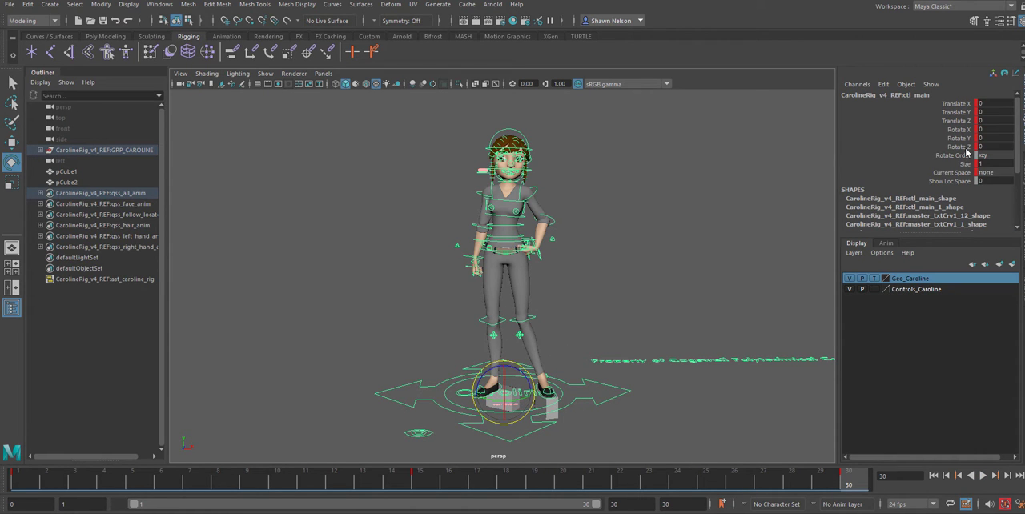
pyautogui.click(601, 412)
pyautogui.click(600, 409)
pyautogui.moveTo(525, 400); pyautogui.dragTo(545, 410)
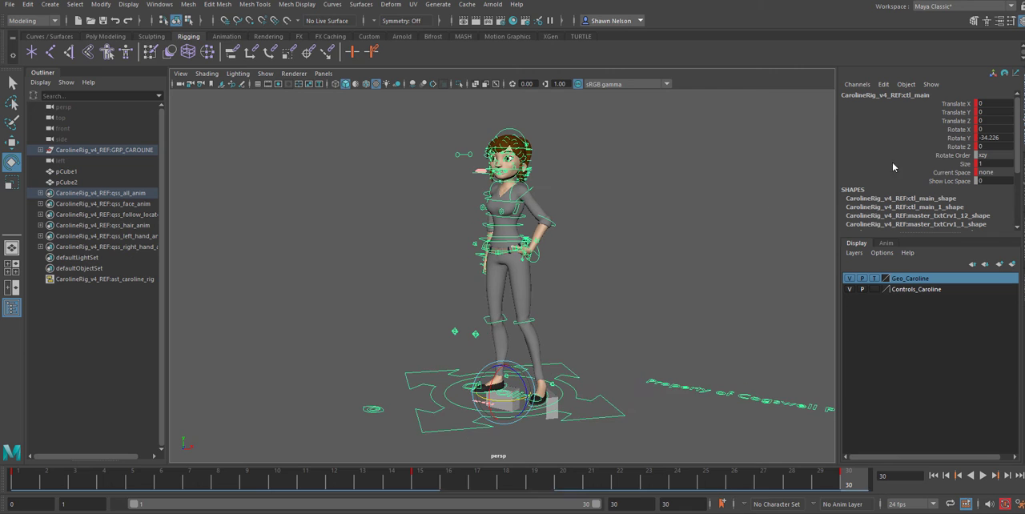
pyautogui.doubleClick(993, 139)
pyautogui.write('-90')
pyautogui.press('Return')
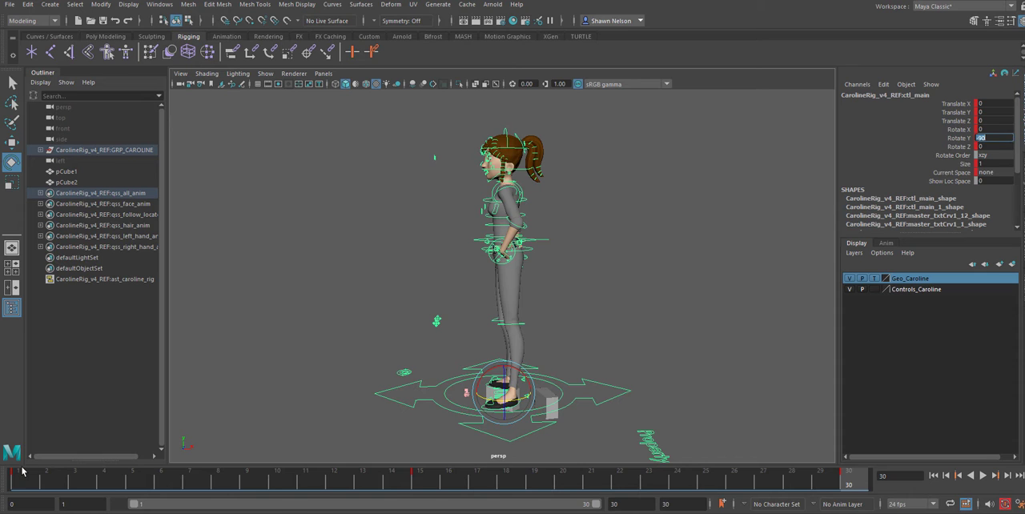
# Play back the character's turn and examine the feet and the two cubes beneath them at frames 6 and 1
pyautogui.hotkey('alt', 'v')
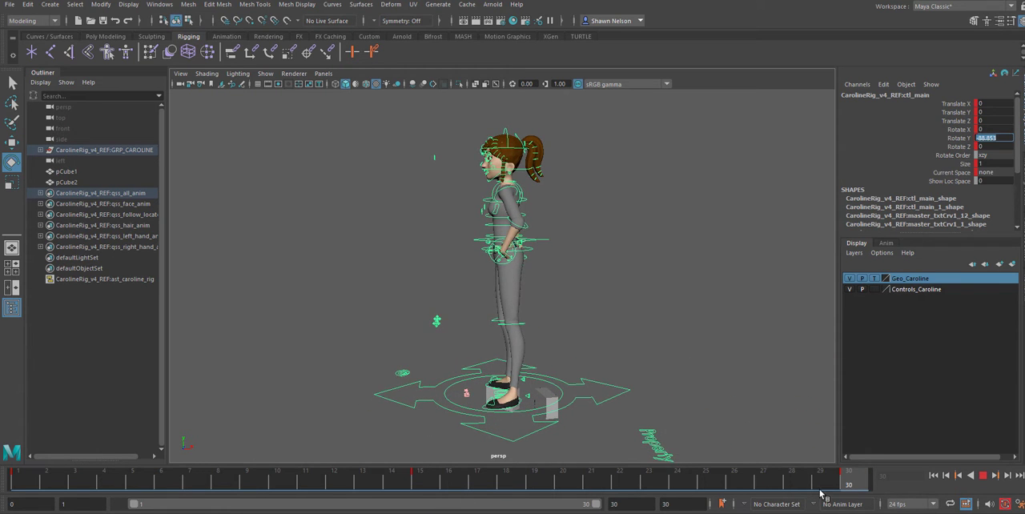
pyautogui.click(171, 484)
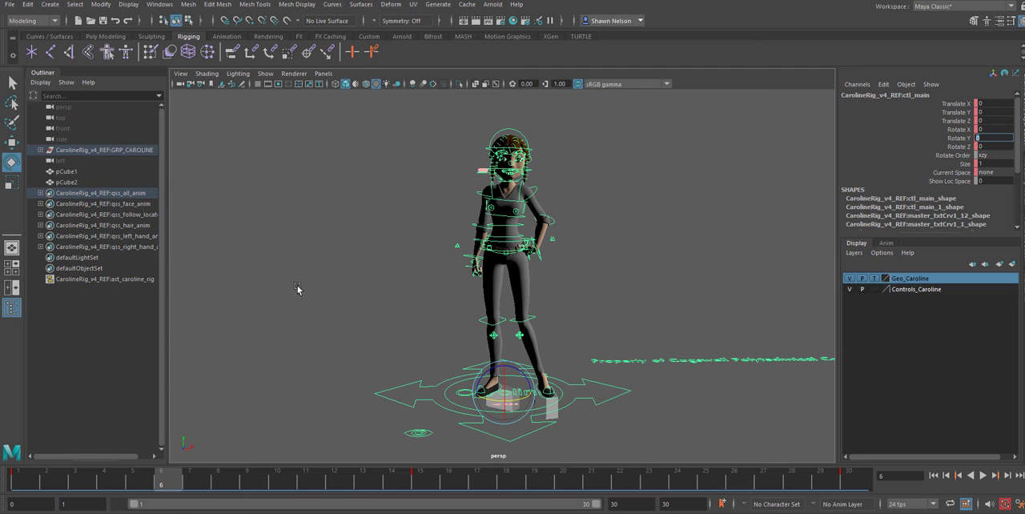
pyautogui.keyDown('alt'); pyautogui.moveTo(553, 318); pyautogui.dragTo(611, 398, button='right'); pyautogui.keyUp('alt')
pyautogui.keyDown('alt'); pyautogui.moveTo(611, 398); pyautogui.dragTo(578, 280, button='middle'); pyautogui.keyUp('alt')
pyautogui.keyDown('alt'); pyautogui.moveTo(579, 361); pyautogui.dragTo(535, 328); pyautogui.keyUp('alt')
pyautogui.click(515, 439)
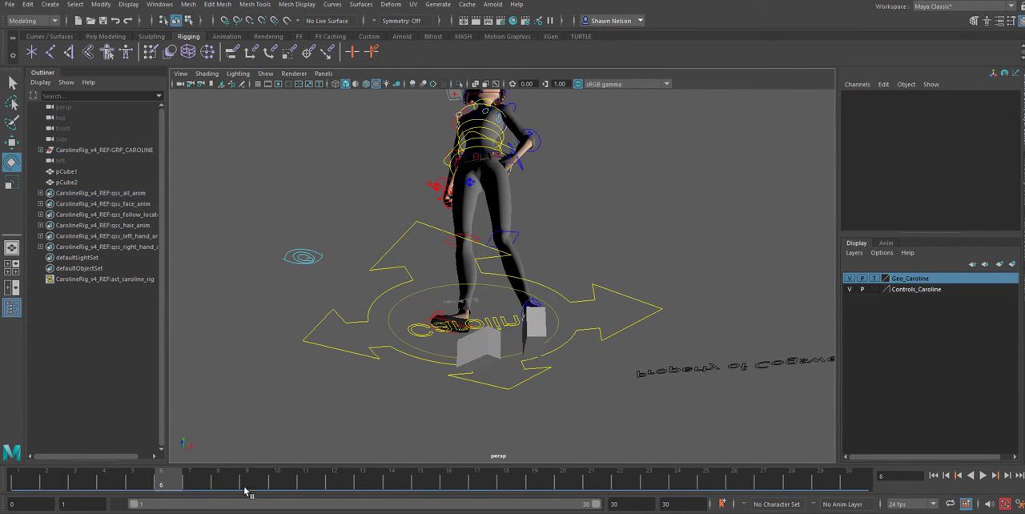
pyautogui.moveTo(165, 483); pyautogui.dragTo(20, 481)
pyautogui.keyDown('alt'); pyautogui.moveTo(699, 296); pyautogui.dragTo(688, 320); pyautogui.keyUp('alt')
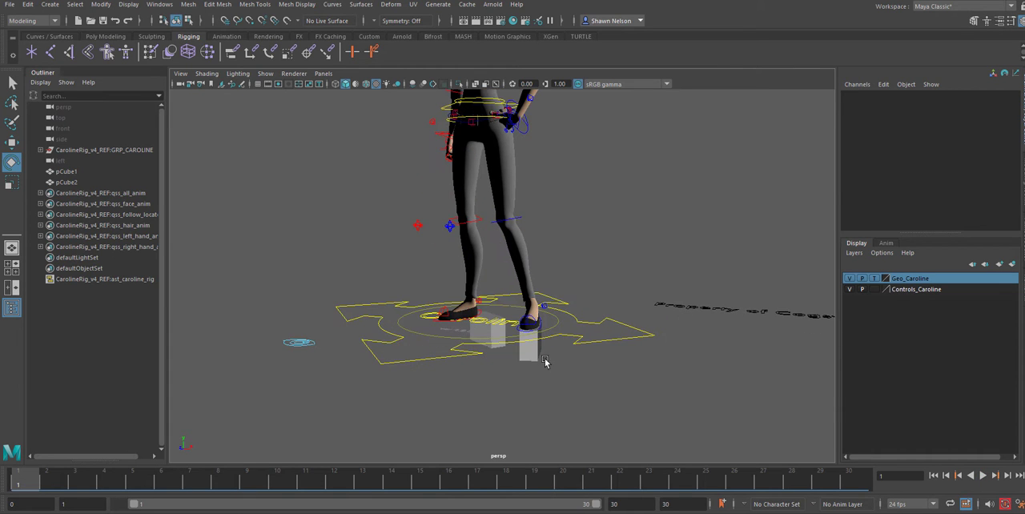
# Assign a new Phong material to pCube2 and name the material brick
pyautogui.click(533, 353)
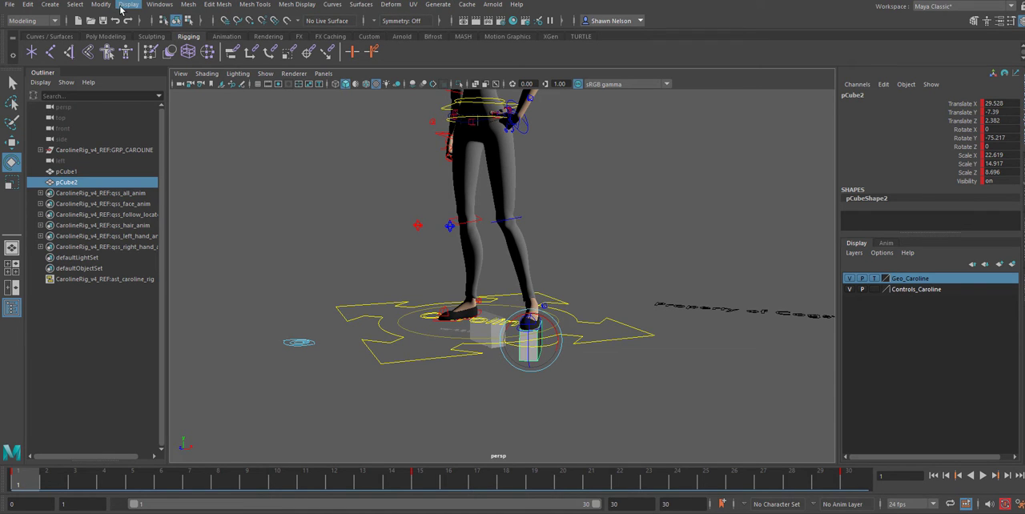
pyautogui.click(269, 37)
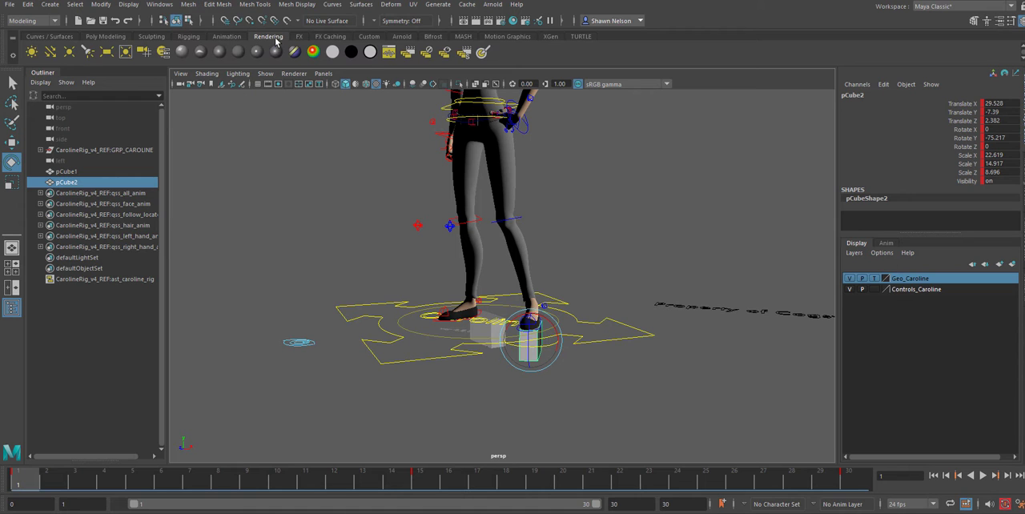
pyautogui.hotkey('ctrl', 'a')
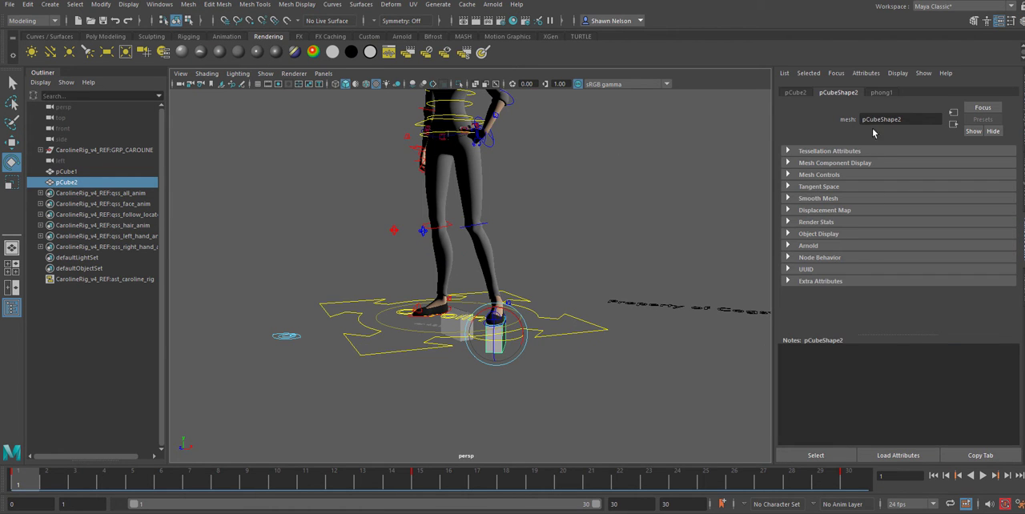
pyautogui.click(881, 93)
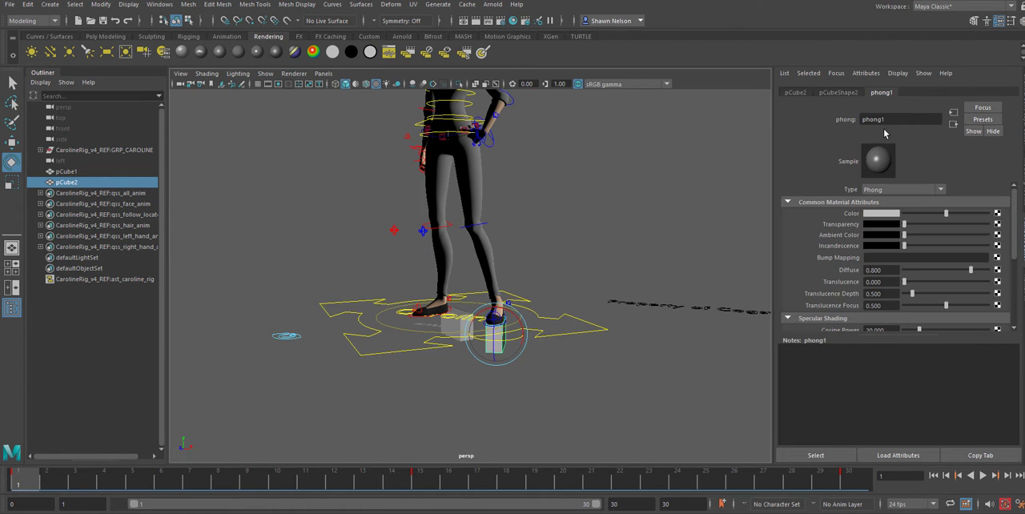
pyautogui.moveTo(888, 119); pyautogui.dragTo(717, 121)
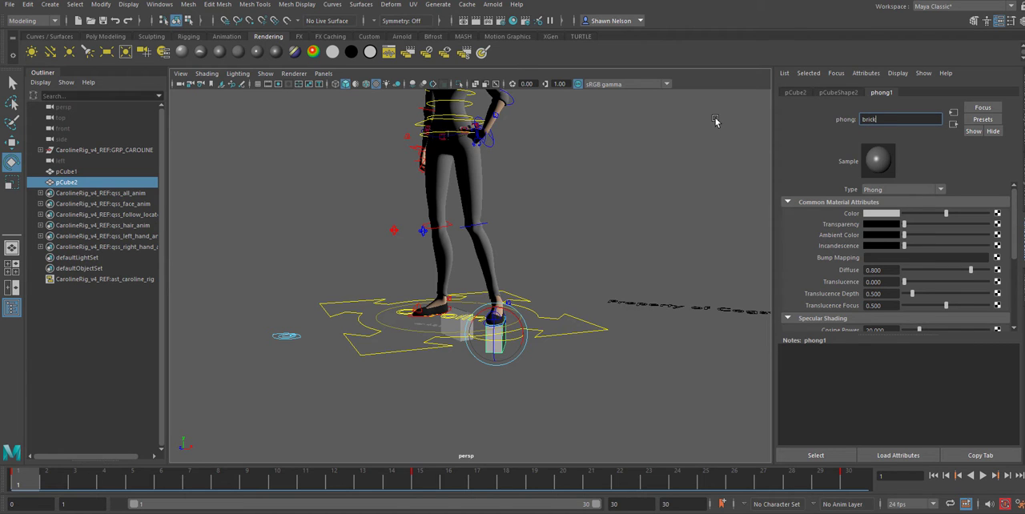
pyautogui.press('Return')
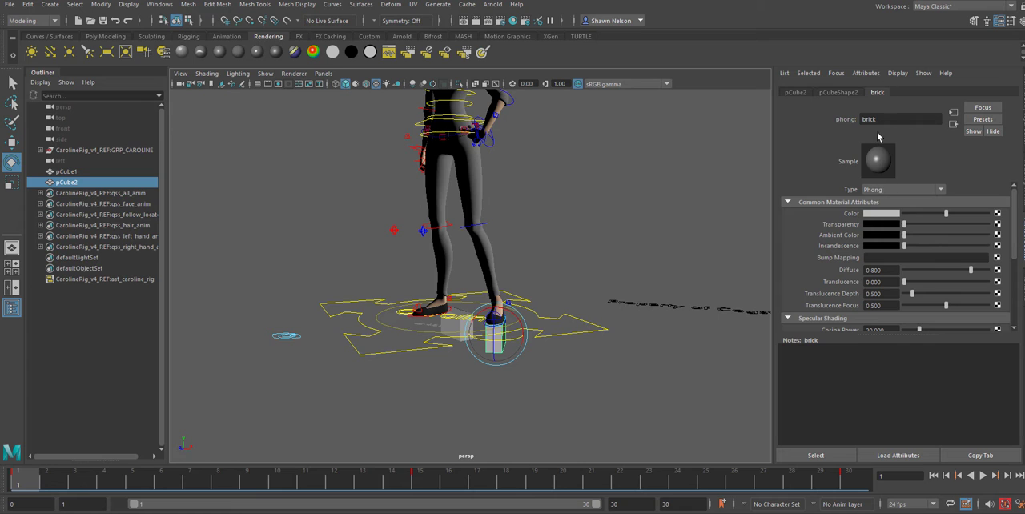
# Set the brick material's colour to bright magenta
pyautogui.click(882, 214)
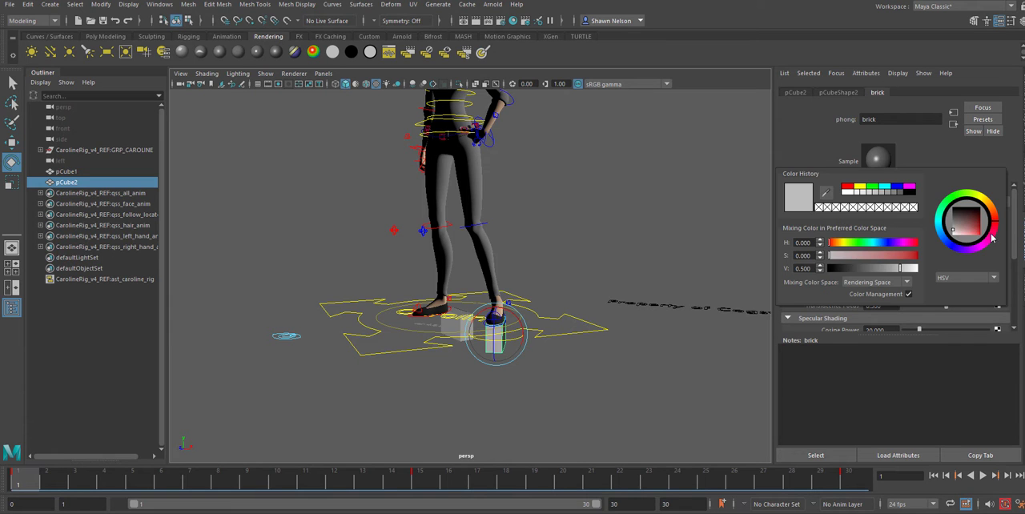
pyautogui.moveTo(972, 221); pyautogui.dragTo(989, 236)
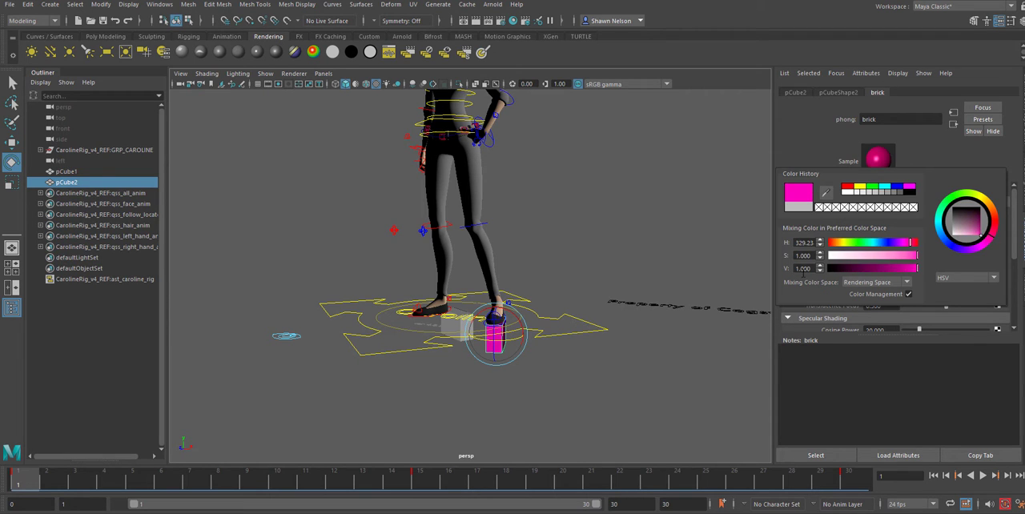
pyautogui.click(670, 225)
# Create a new Lambert material for pCube1 and name it brick2
pyautogui.click(460, 345)
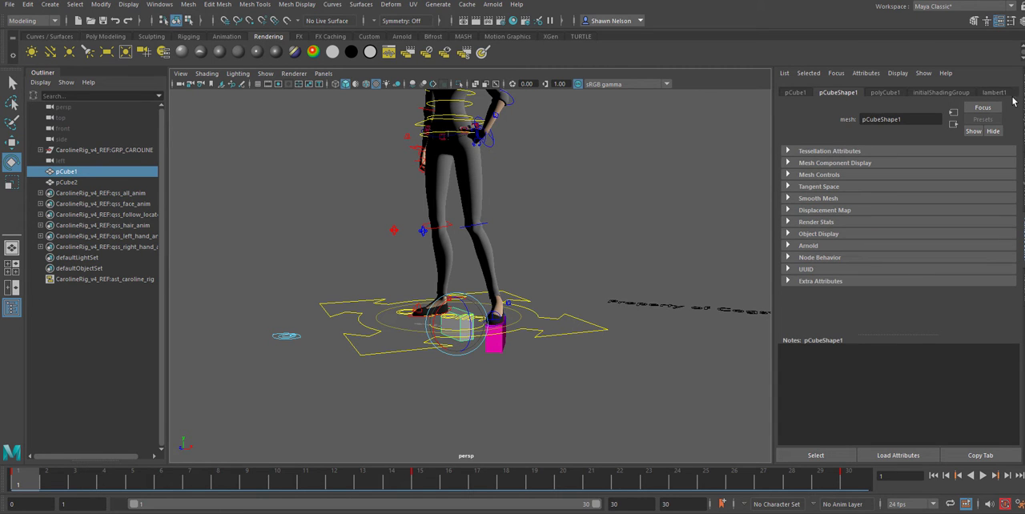
pyautogui.click(238, 52)
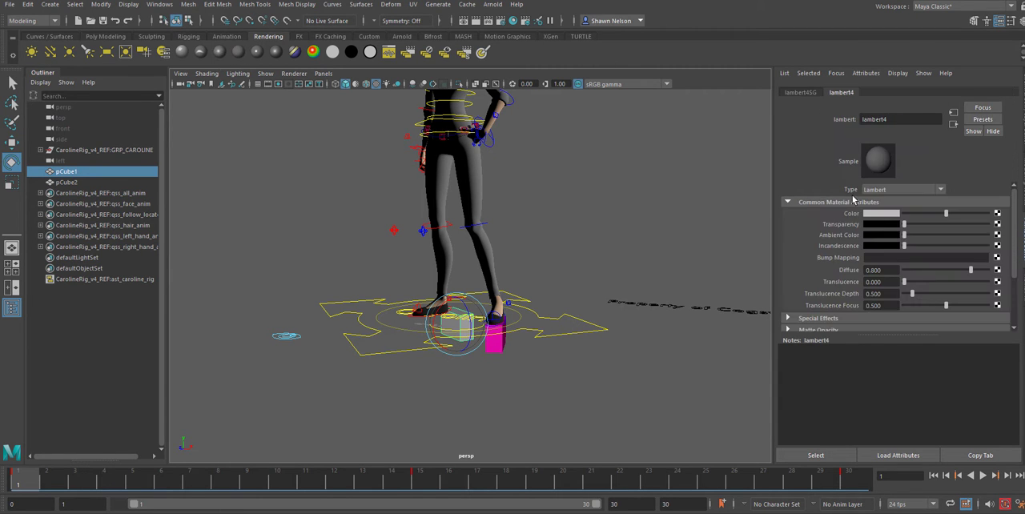
pyautogui.click(890, 120)
pyautogui.moveTo(862, 124); pyautogui.dragTo(818, 126)
pyautogui.write('brick2')
pyautogui.press('Return')
# Try to set the brick2 material's colour to bright green with full saturation and value
pyautogui.click(872, 216)
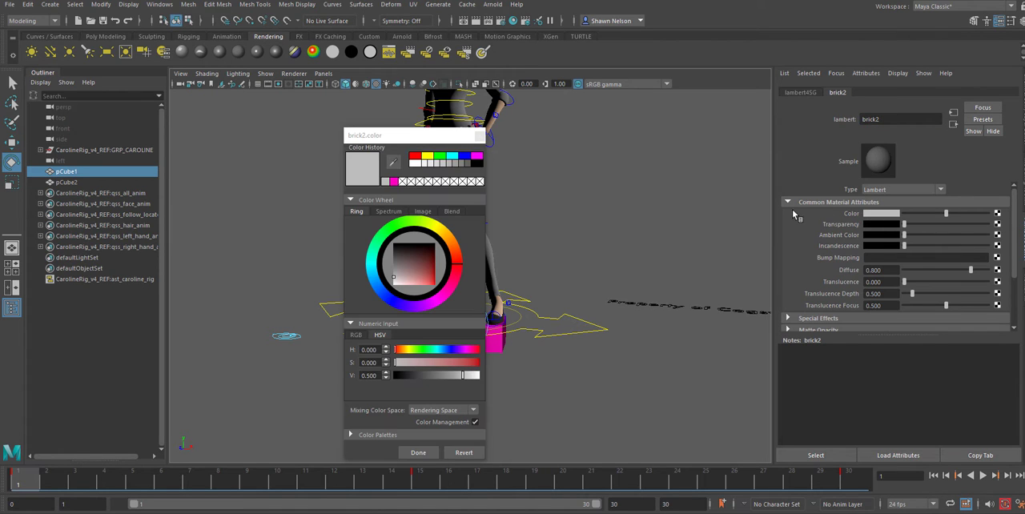
pyautogui.click(387, 236)
pyautogui.moveTo(417, 266); pyautogui.dragTo(457, 295)
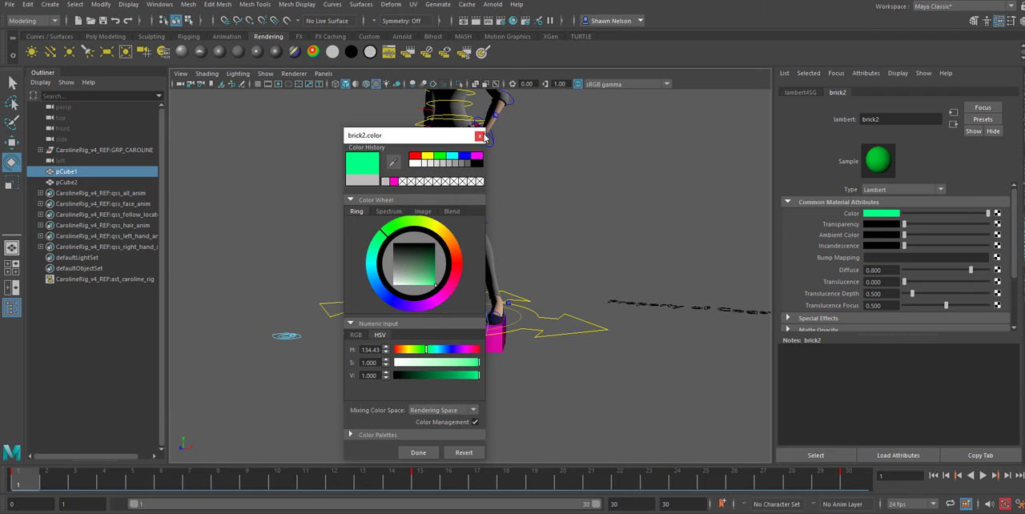
pyautogui.click(479, 136)
pyautogui.click(647, 254)
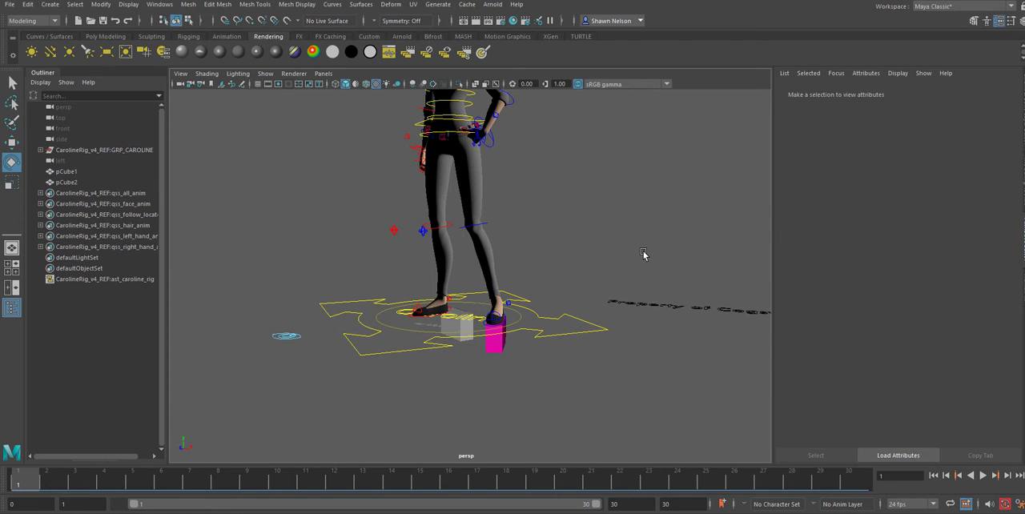
# Show textured shading and set pCube1's brick2 material to bright green, with hue about 113, saturation 1 and value 1
pyautogui.click(454, 327)
pyautogui.press('6')
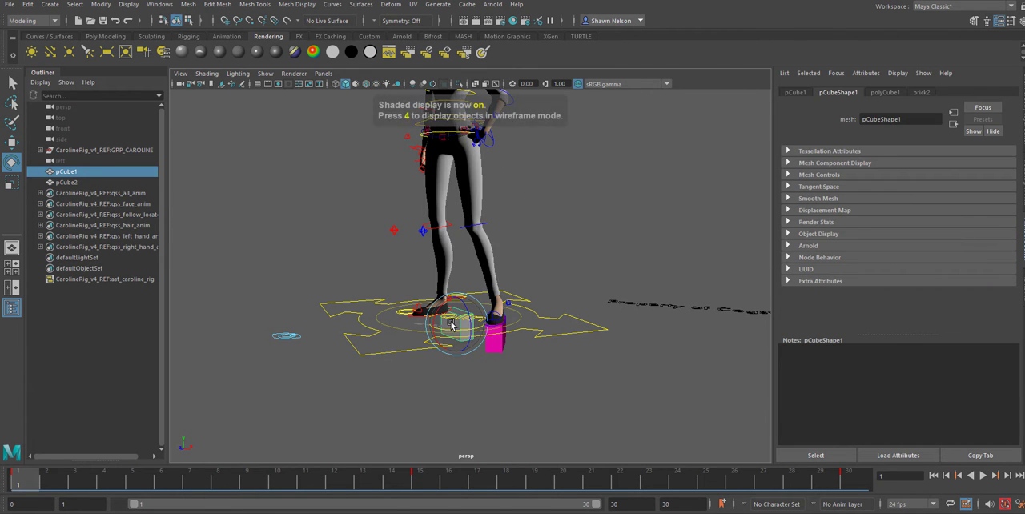
pyautogui.click(922, 92)
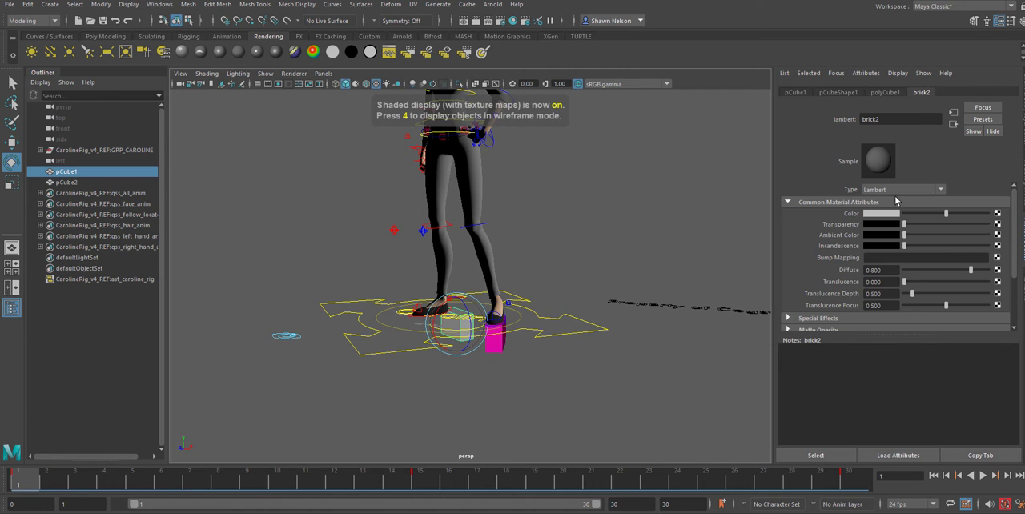
pyautogui.click(876, 214)
pyautogui.click(943, 192)
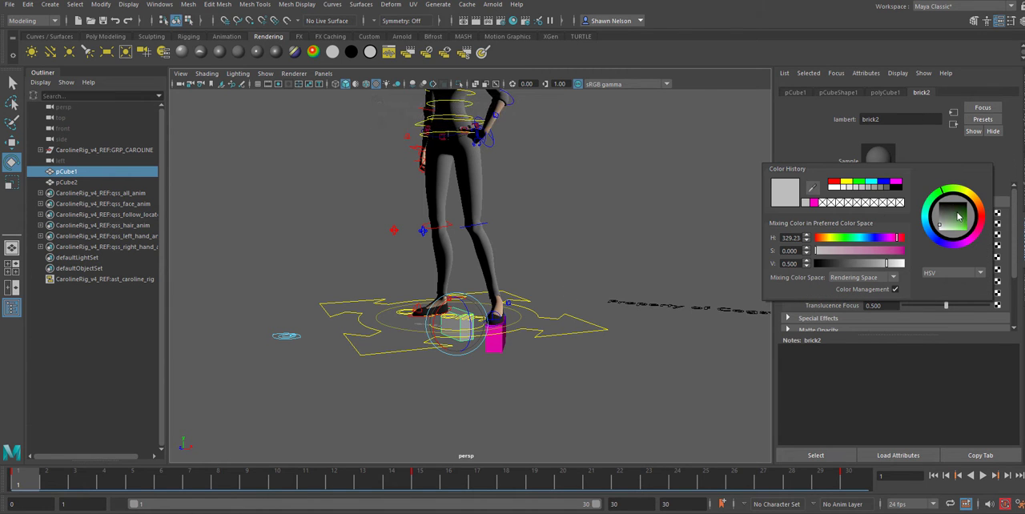
pyautogui.moveTo(961, 219); pyautogui.dragTo(983, 248)
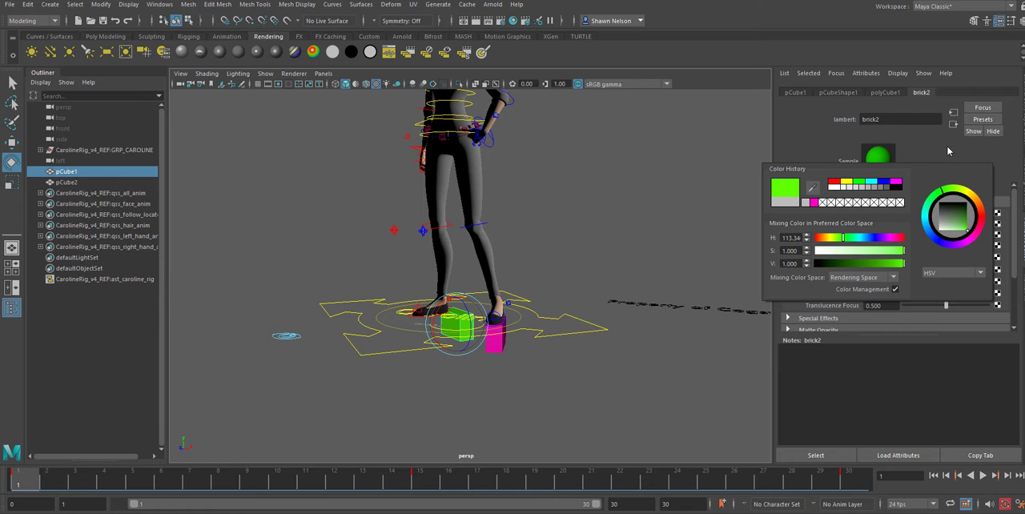
pyautogui.click(586, 263)
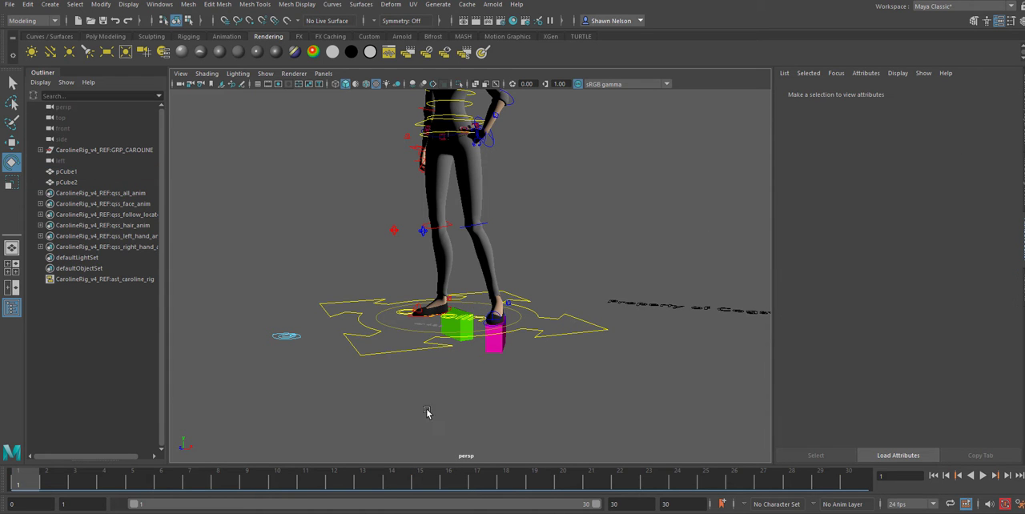
# Examine the feet's positions relative to the green and magenta cubes at frames 1 and 30 from several close angles
pyautogui.keyDown('alt'); pyautogui.moveTo(427, 413); pyautogui.dragTo(237, 465); pyautogui.keyUp('alt')
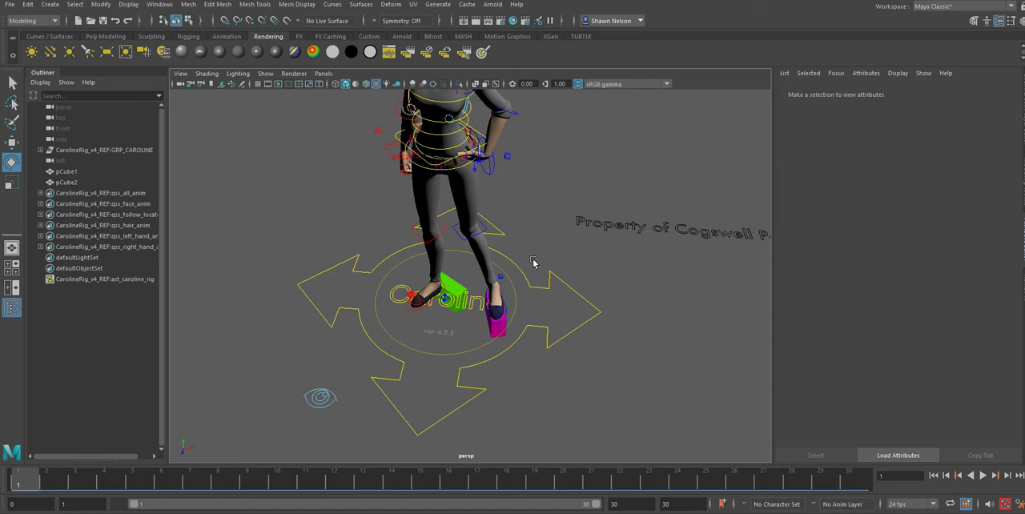
pyautogui.keyDown('alt'); pyautogui.moveTo(540, 210); pyautogui.dragTo(735, 381, button='right'); pyautogui.keyUp('alt')
pyautogui.keyDown('alt'); pyautogui.moveTo(698, 379); pyautogui.dragTo(650, 340, button='middle'); pyautogui.keyUp('alt')
pyautogui.keyDown('alt'); pyautogui.moveTo(651, 340); pyautogui.dragTo(539, 323); pyautogui.keyUp('alt')
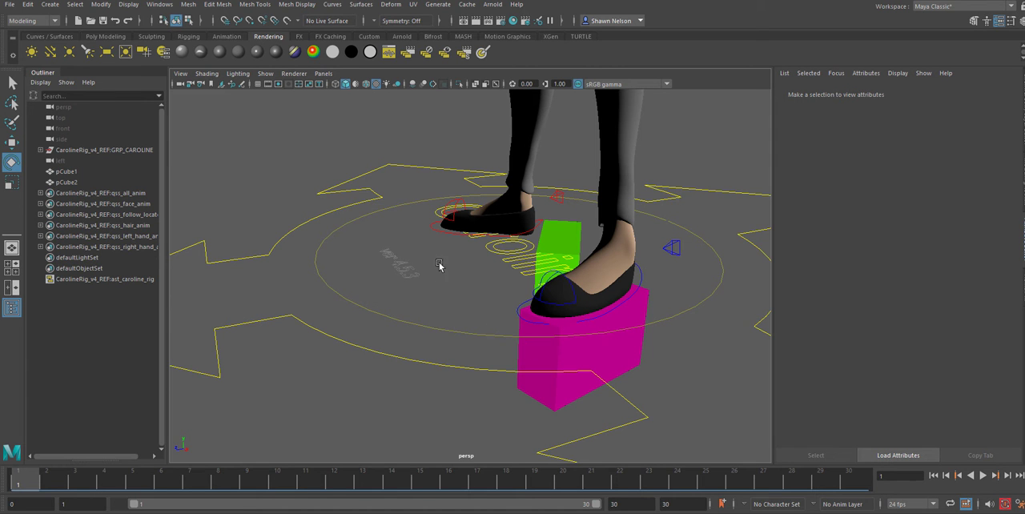
pyautogui.keyDown('alt'); pyautogui.moveTo(461, 326); pyautogui.dragTo(549, 340); pyautogui.keyUp('alt')
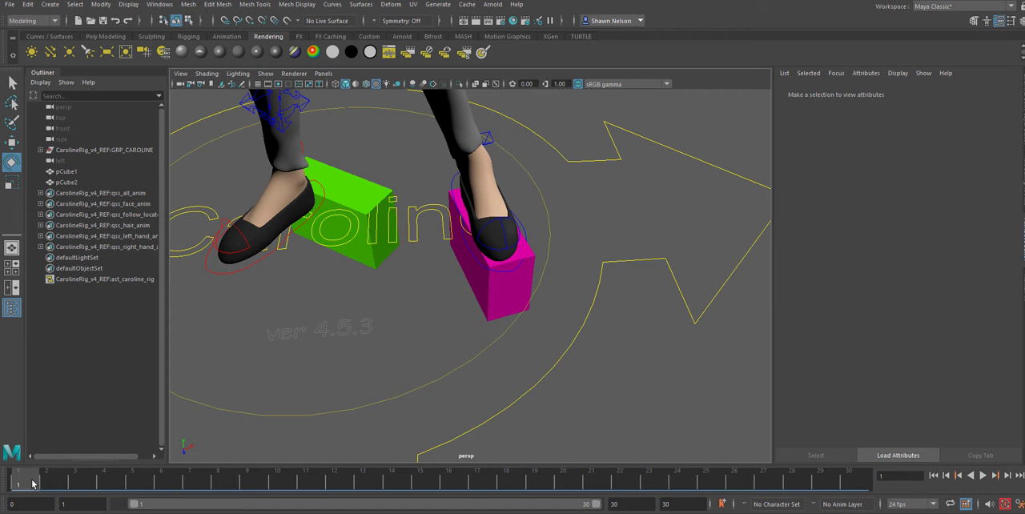
pyautogui.moveTo(32, 483); pyautogui.dragTo(849, 481)
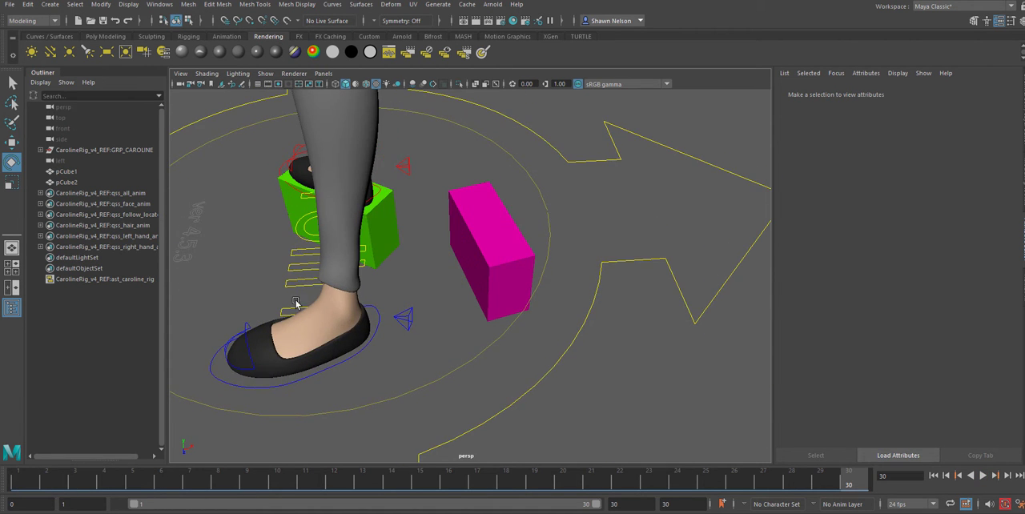
# Scrub the turn between frames 1 and 30 to compare both feet with the marker cubes from wider and overhead angles
pyautogui.keyDown('alt'); pyautogui.moveTo(296, 305); pyautogui.dragTo(474, 382); pyautogui.keyUp('alt')
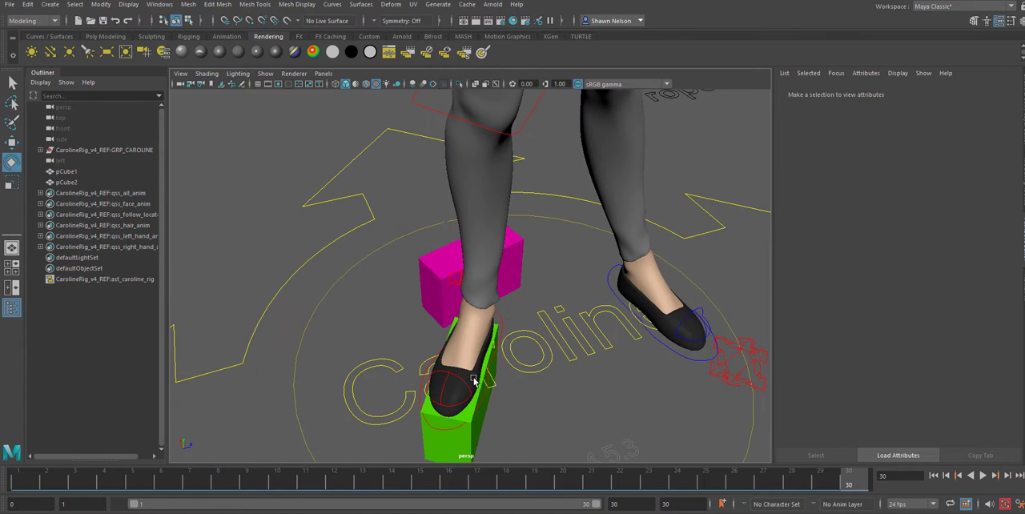
pyautogui.moveTo(824, 483); pyautogui.dragTo(20, 483)
pyautogui.keyDown('alt'); pyautogui.moveTo(515, 417); pyautogui.dragTo(584, 360); pyautogui.keyUp('alt')
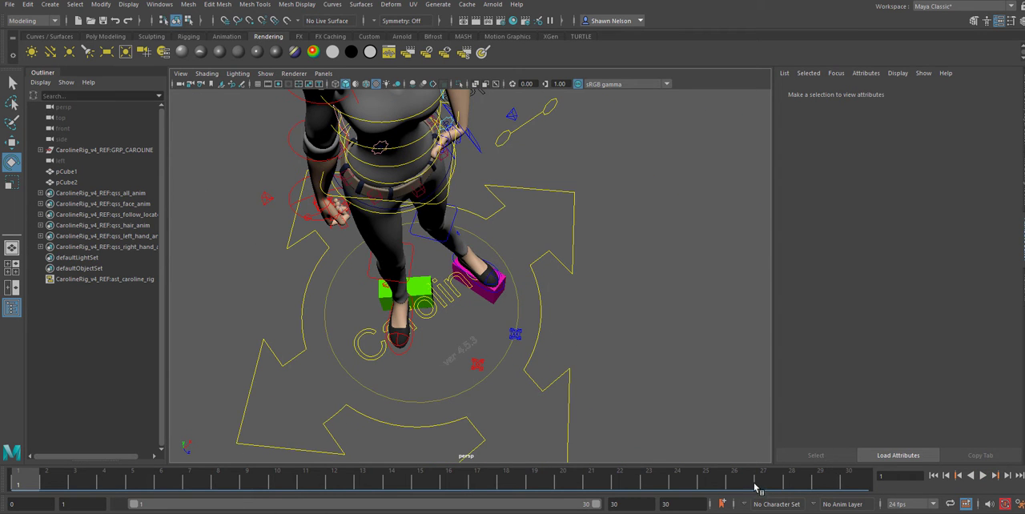
pyautogui.moveTo(703, 483); pyautogui.dragTo(996, 484)
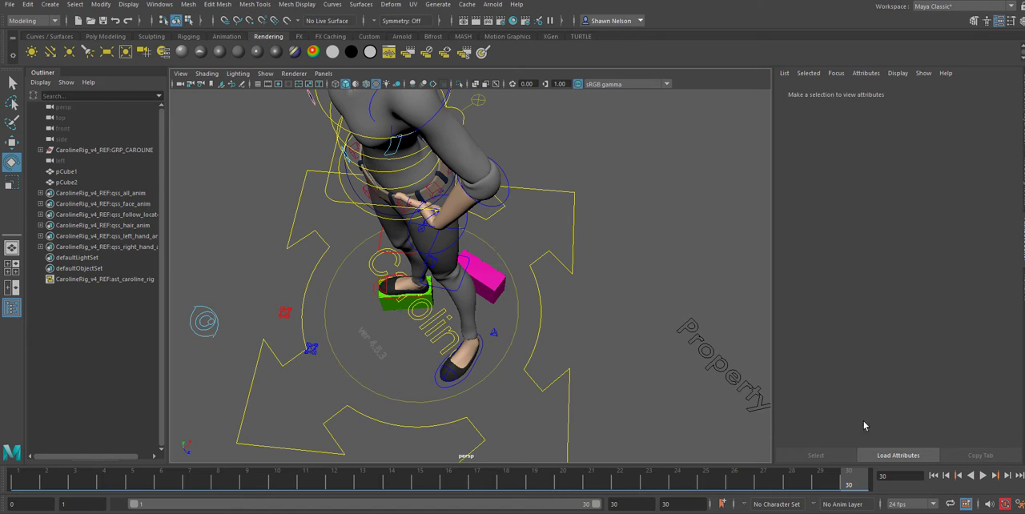
pyautogui.keyDown('alt'); pyautogui.moveTo(443, 361); pyautogui.dragTo(431, 318); pyautogui.keyUp('alt')
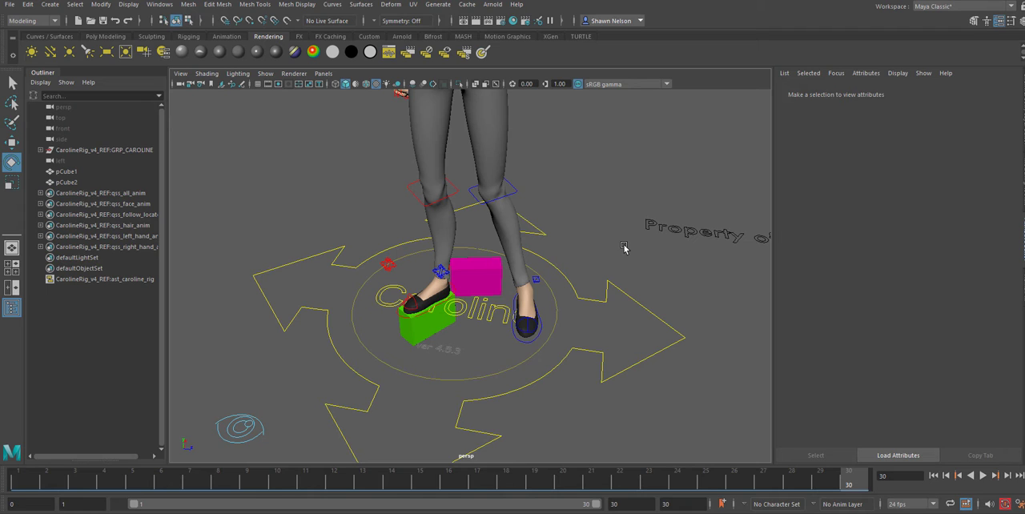
# Check the magenta cube against the feet at frame 1, and move the current time to frame 15
pyautogui.click(490, 286)
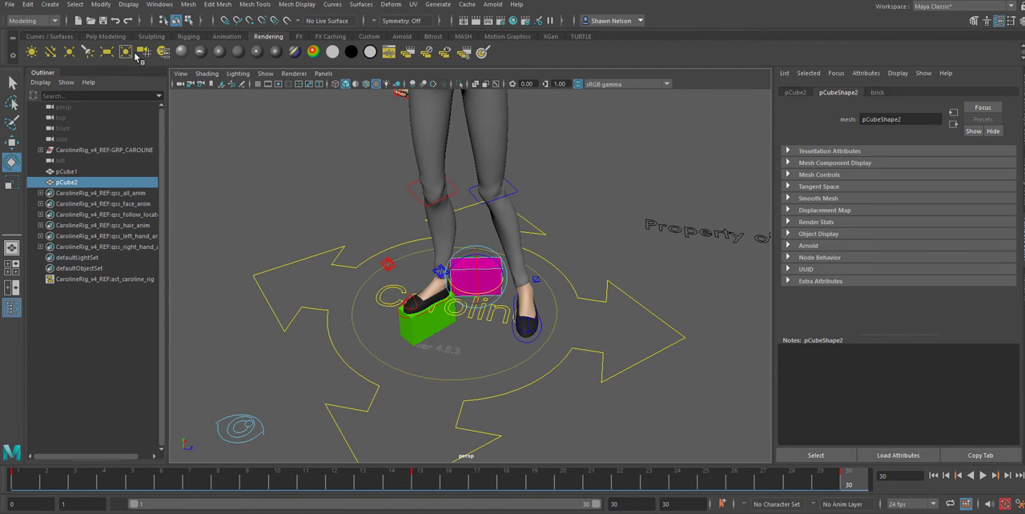
pyautogui.keyDown('alt'); pyautogui.moveTo(658, 274); pyautogui.dragTo(168, 415); pyautogui.keyUp('alt')
pyautogui.click(35, 484)
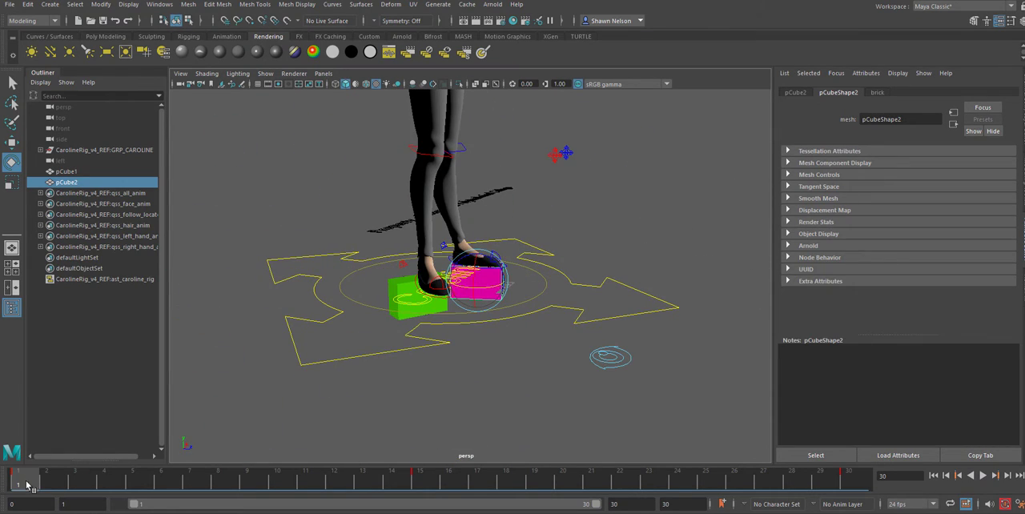
pyautogui.moveTo(88, 489); pyautogui.dragTo(419, 483)
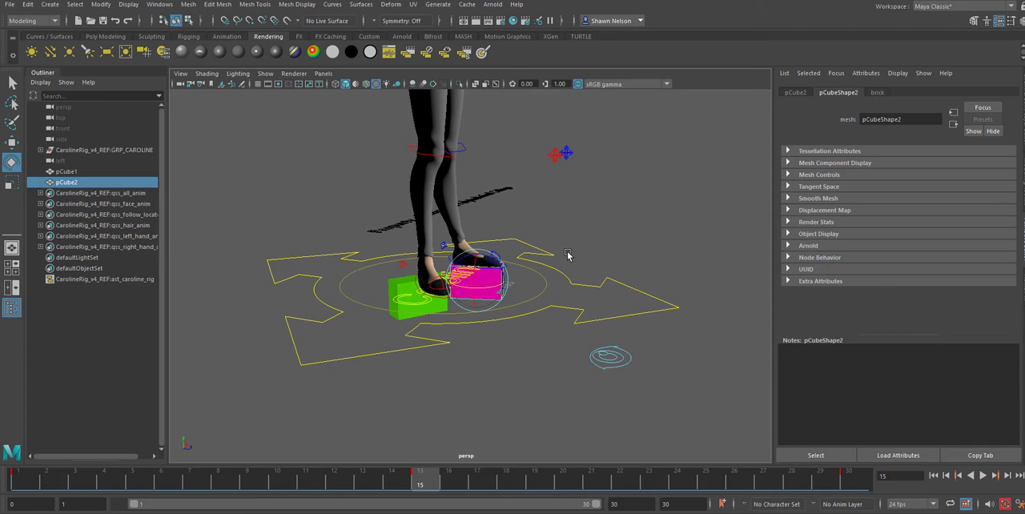
pyautogui.keyDown('alt'); pyautogui.moveTo(570, 255); pyautogui.dragTo(479, 376); pyautogui.keyUp('alt')
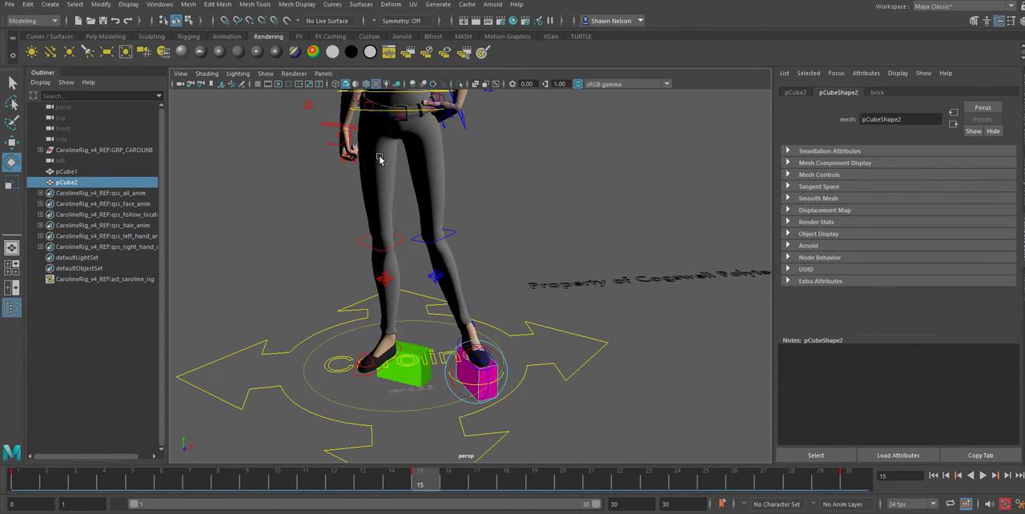
pyautogui.click(510, 191)
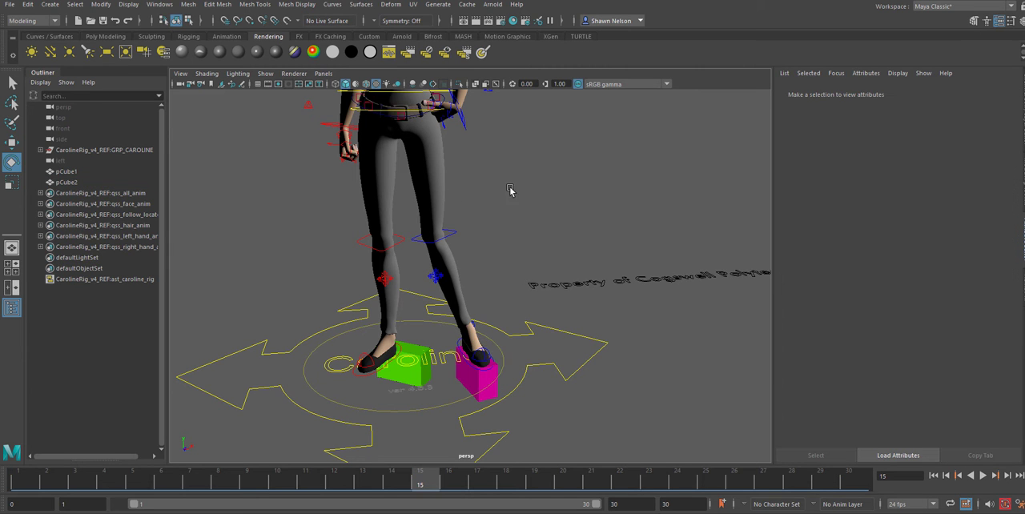
# In the front view, shift the root control sideways toward the magenta cube and slightly up at frame 15
pyautogui.press('w')
pyautogui.keyDown('alt'); pyautogui.moveTo(502, 138); pyautogui.dragTo(525, 253, button='middle'); pyautogui.keyUp('alt')
pyautogui.click(450, 227)
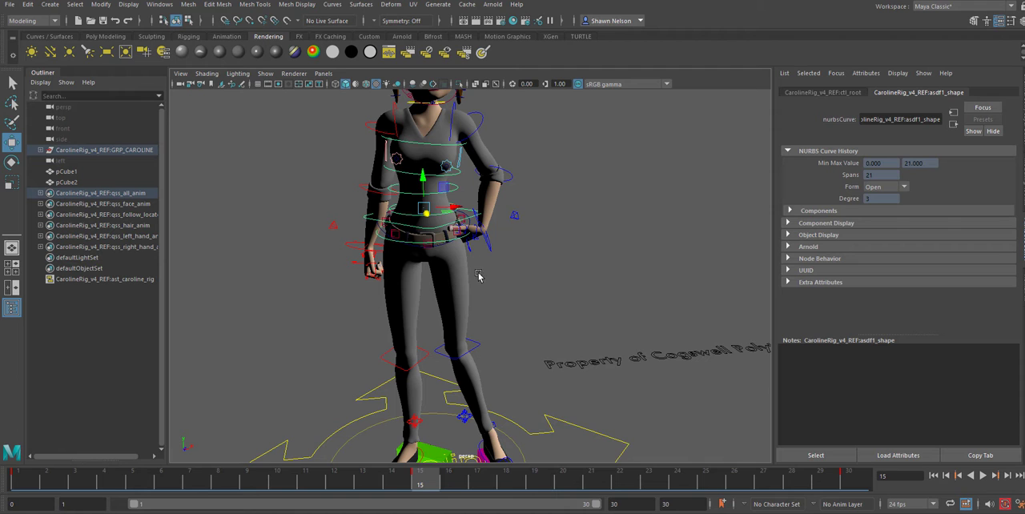
pyautogui.press('space')
pyautogui.moveTo(483, 289); pyautogui.dragTo(483, 313)
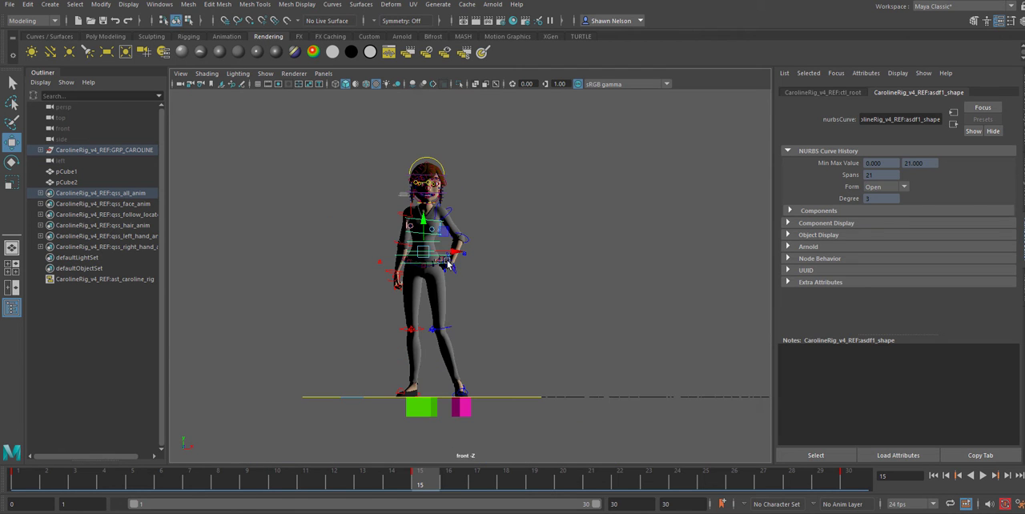
pyautogui.moveTo(452, 254)
pyautogui.mouseDown()
pyautogui.moveTo(429, 256)
pyautogui.moveTo(439, 249)
pyautogui.mouseUp()
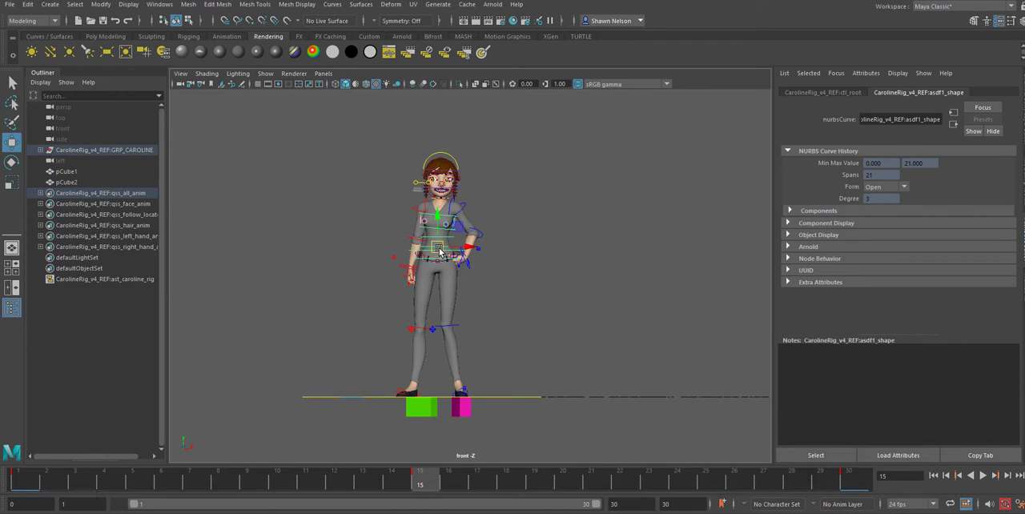
pyautogui.click(540, 272)
# Return to the perspective view and rotate the root control slightly to tilt and turn Caroline's hips at frame 15
pyautogui.scroll(2, 549, 287)
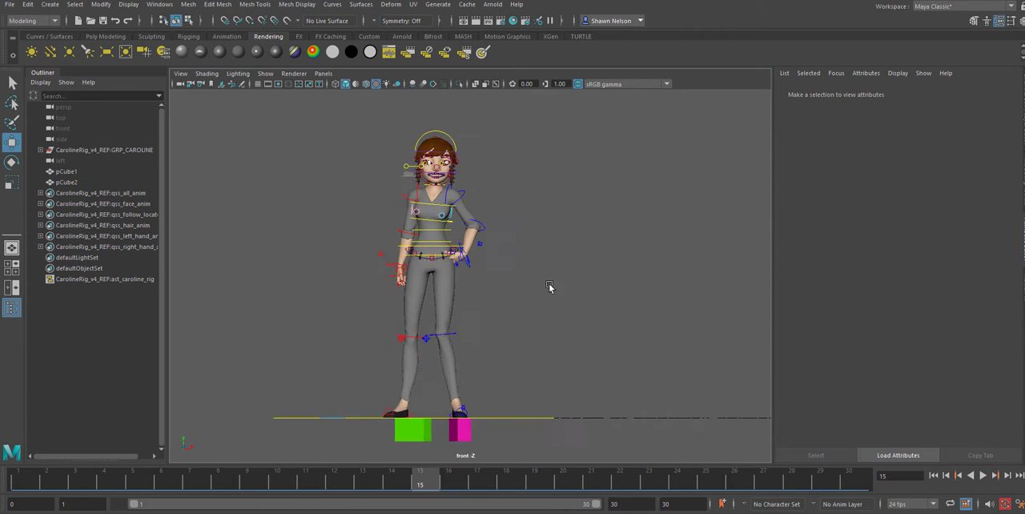
pyautogui.scroll(2, 561, 292)
pyautogui.moveTo(579, 297)
pyautogui.keyDown('alt'); pyautogui.mouseDown()
pyautogui.moveTo(585, 316)
pyautogui.moveTo(578, 282)
pyautogui.mouseUp(); pyautogui.keyUp('alt')
pyautogui.press('space')
pyautogui.keyDown('alt'); pyautogui.moveTo(593, 294); pyautogui.dragTo(574, 297); pyautogui.keyUp('alt')
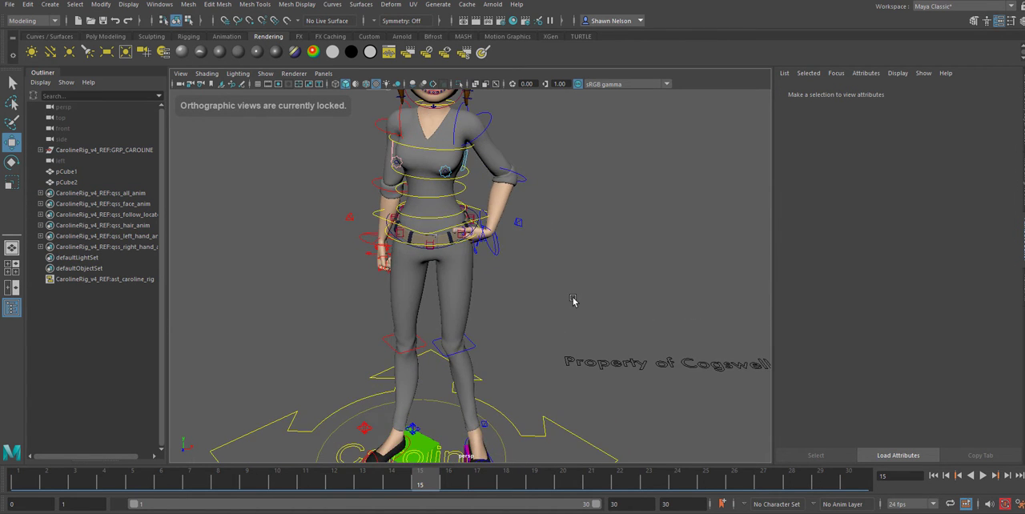
pyautogui.click(430, 234)
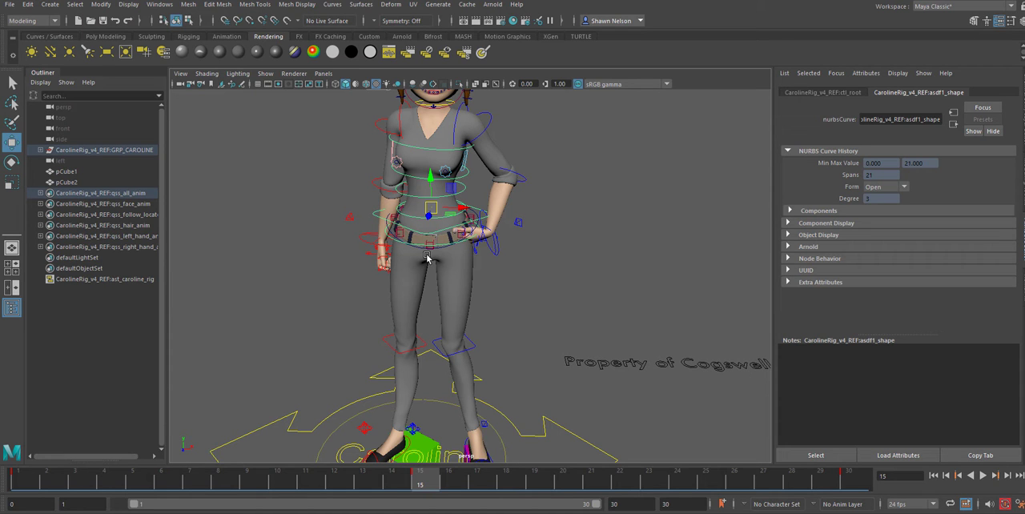
pyautogui.press('e')
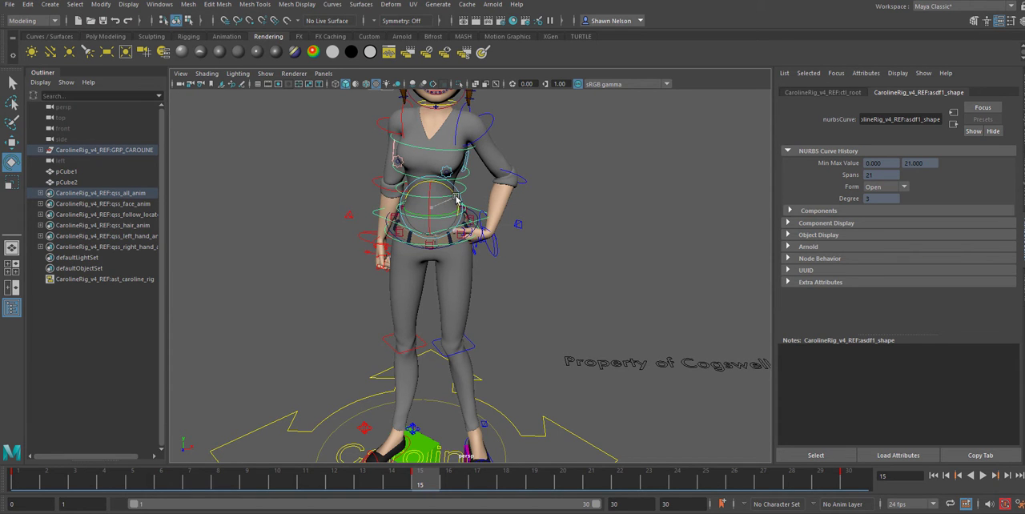
pyautogui.moveTo(455, 201); pyautogui.dragTo(453, 214)
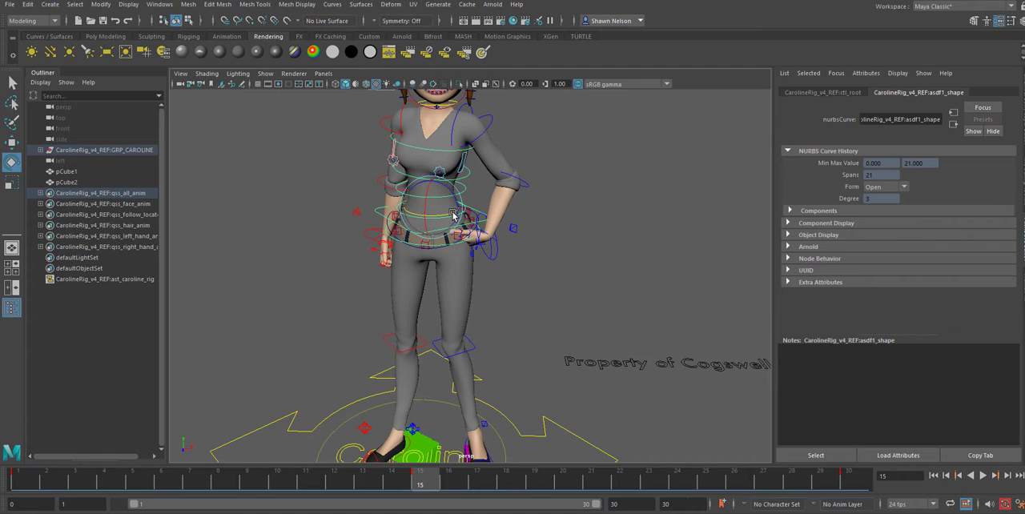
# Twist Caroline's chest with the upper spine control ctl_fk_spine3 at frame 15
pyautogui.click(554, 274)
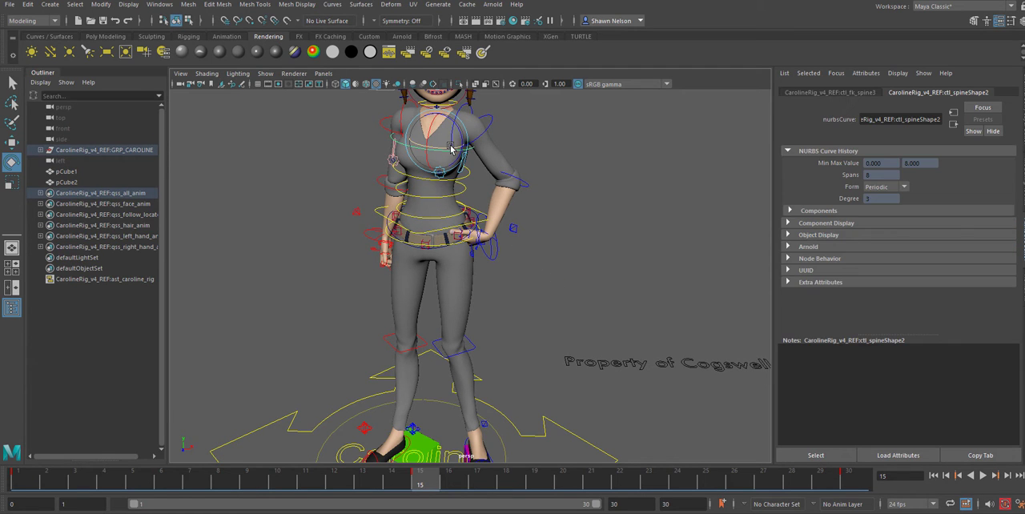
pyautogui.moveTo(452, 149); pyautogui.dragTo(443, 148)
pyautogui.click(557, 203)
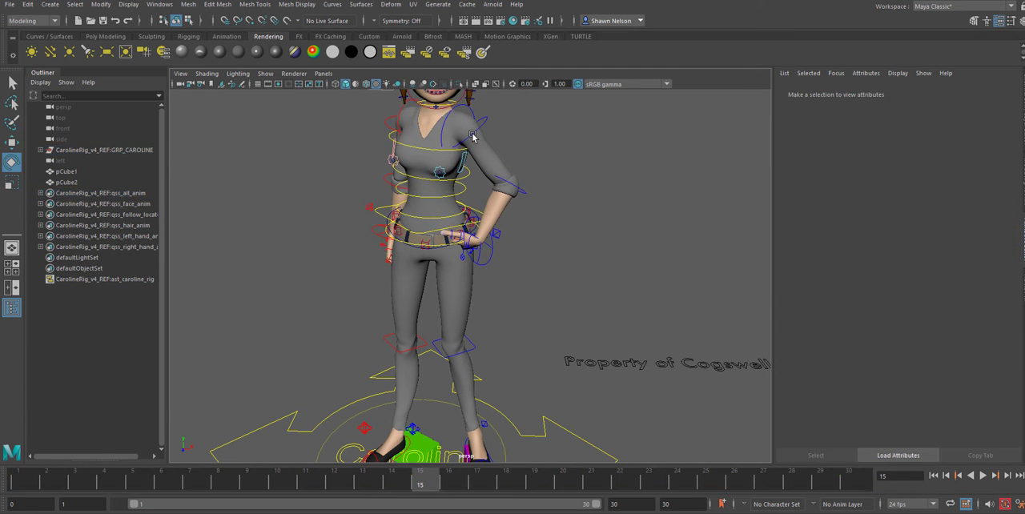
# Pose the left arm away from the hip by rotating its FK shoulder, wrist and elbow controls
pyautogui.click(482, 128)
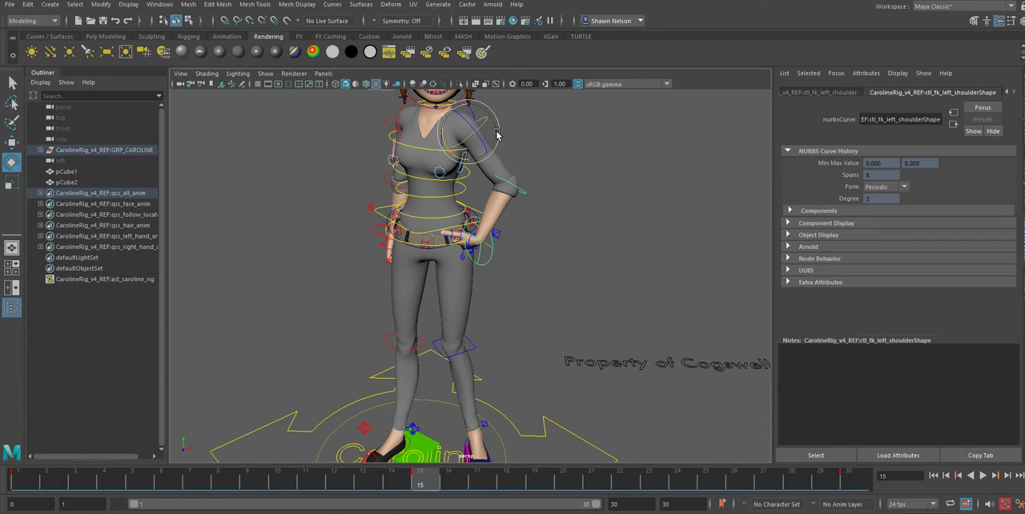
pyautogui.moveTo(483, 141); pyautogui.dragTo(487, 151)
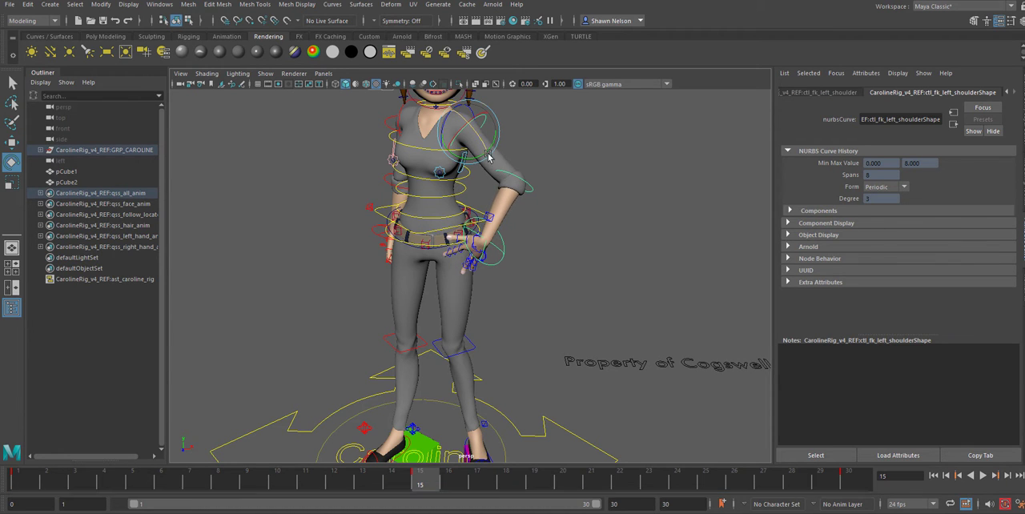
pyautogui.click(498, 247)
pyautogui.moveTo(484, 253)
pyautogui.mouseDown()
pyautogui.moveTo(474, 245)
pyautogui.moveTo(469, 255)
pyautogui.mouseUp()
pyautogui.click(465, 126)
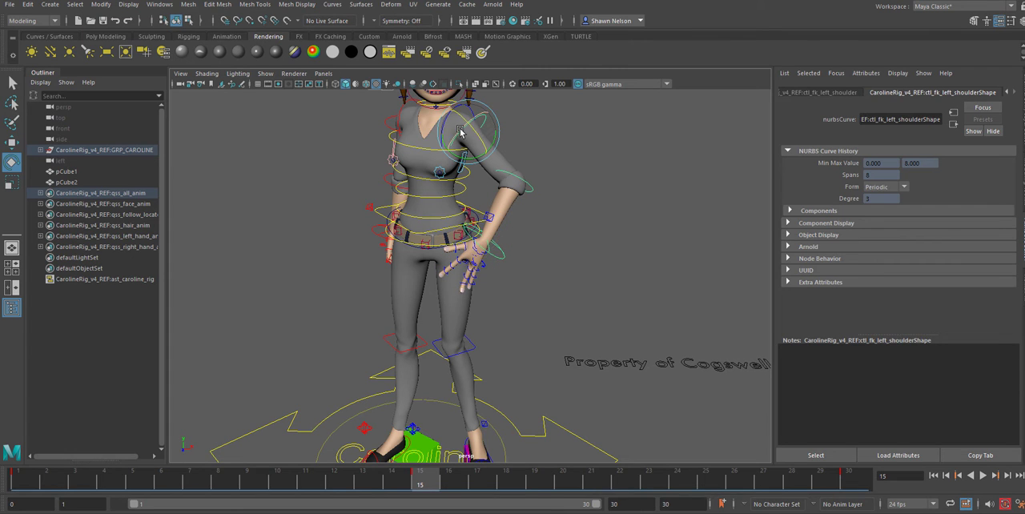
pyautogui.moveTo(463, 134); pyautogui.dragTo(537, 178)
pyautogui.click(525, 190)
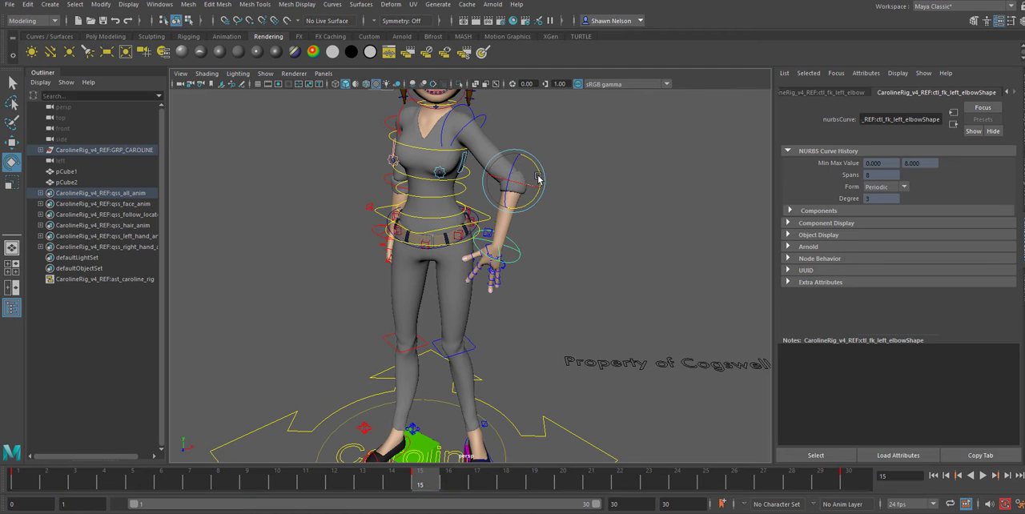
pyautogui.keyDown('alt'); pyautogui.moveTo(497, 268); pyautogui.dragTo(530, 255); pyautogui.keyUp('alt')
# Swing the right arm outward from the body by rotating the right FK shoulder control
pyautogui.keyDown('alt'); pyautogui.moveTo(574, 227); pyautogui.dragTo(629, 259, button='middle'); pyautogui.keyUp('alt')
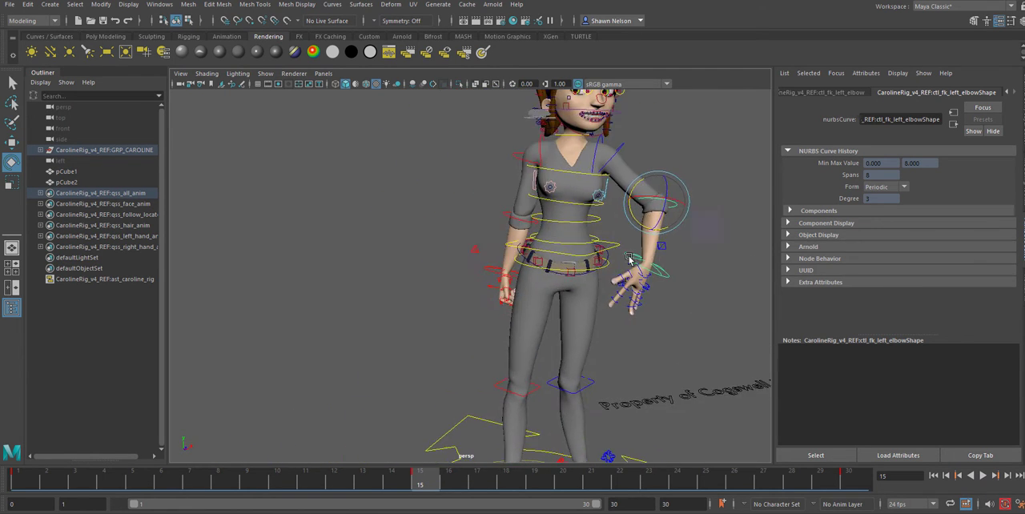
pyautogui.click(521, 158)
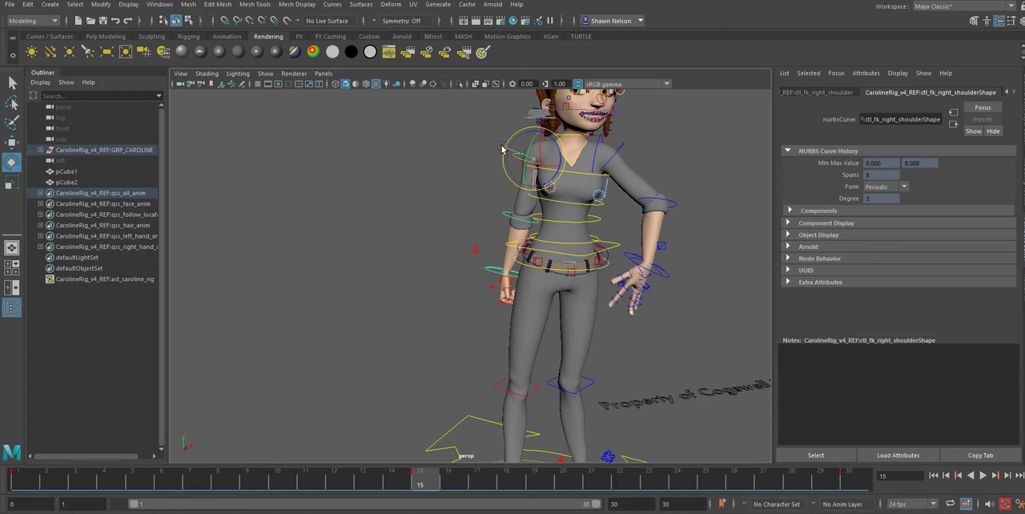
pyautogui.moveTo(502, 149); pyautogui.dragTo(563, 115)
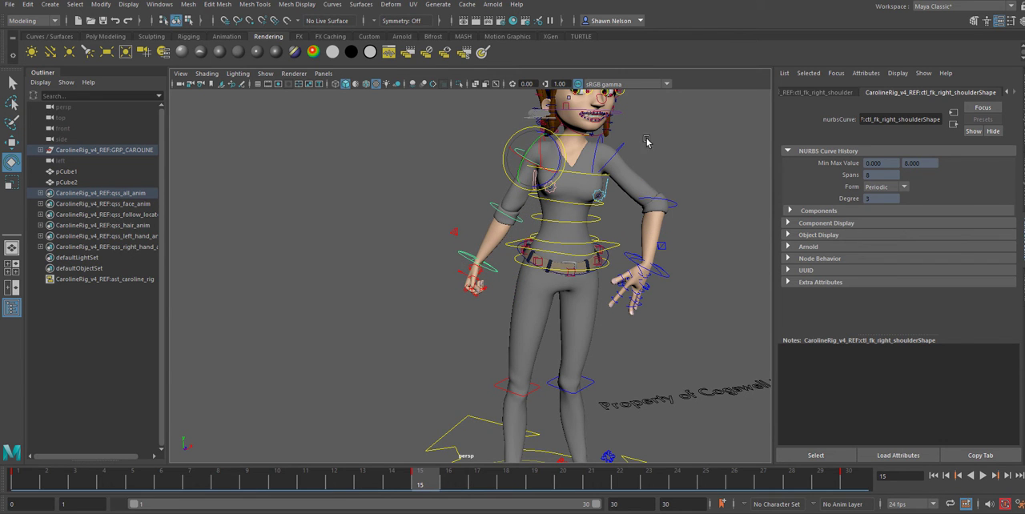
# Rotate the head control to turn Caroline's face toward her right side at frame 15
pyautogui.keyDown('alt'); pyautogui.moveTo(700, 138); pyautogui.dragTo(686, 194, button='middle'); pyautogui.keyUp('alt')
pyautogui.click(592, 118)
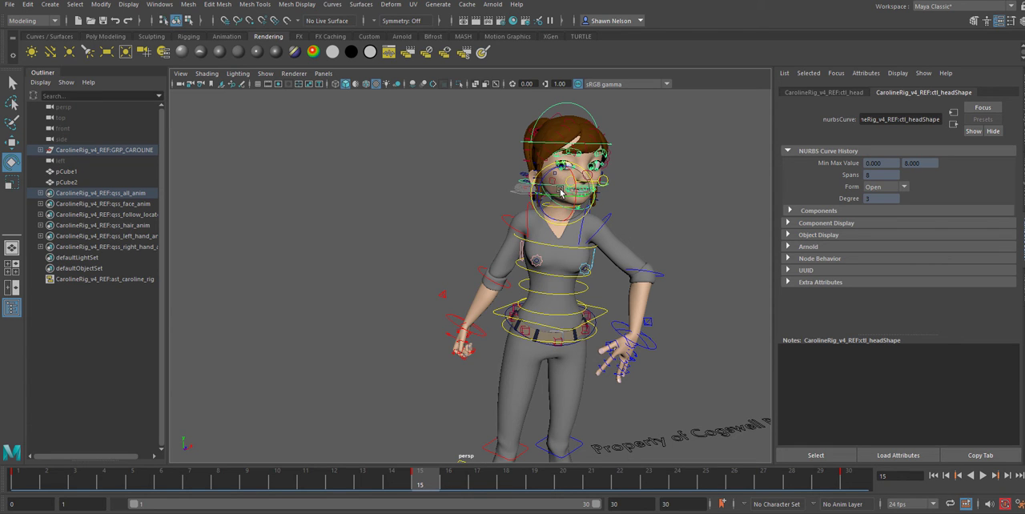
pyautogui.moveTo(564, 195); pyautogui.dragTo(545, 188)
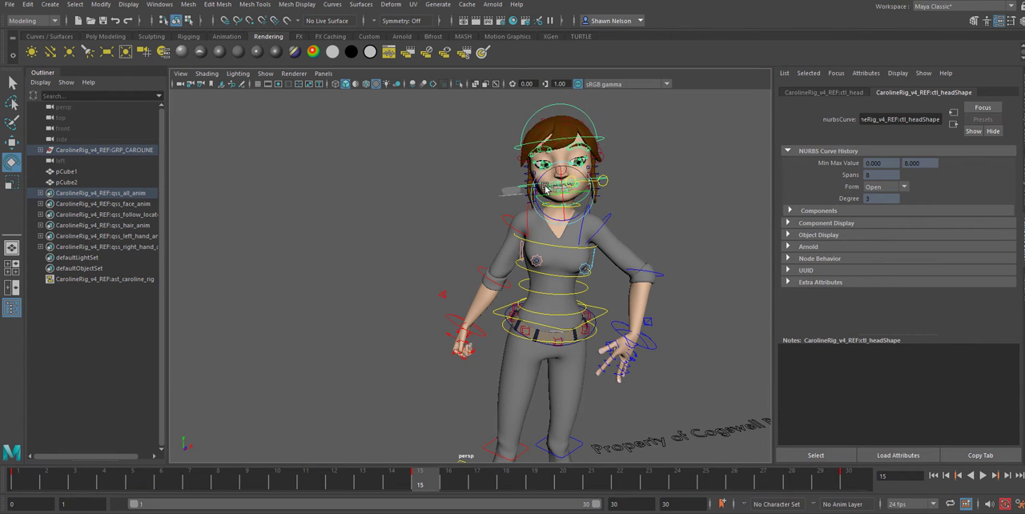
pyautogui.click(682, 246)
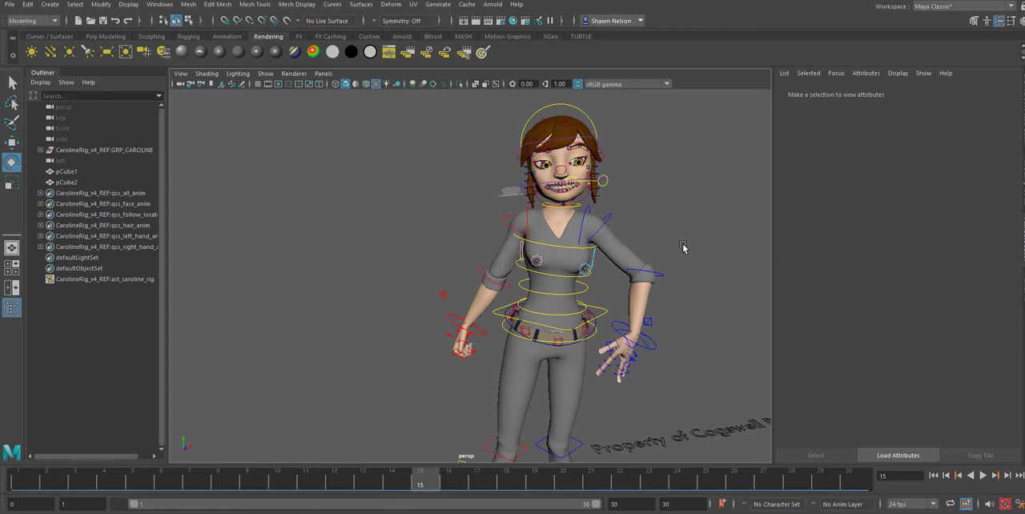
# Reposition the right foot with its IK control, moving it back over the green cube at frame 15
pyautogui.keyDown('alt'); pyautogui.moveTo(695, 385); pyautogui.dragTo(644, 189, button='middle'); pyautogui.keyUp('alt')
pyautogui.keyDown('alt'); pyautogui.moveTo(590, 305); pyautogui.dragTo(455, 407); pyautogui.keyUp('alt')
pyautogui.click(467, 370)
pyautogui.moveTo(504, 347)
pyautogui.keyDown('alt'); pyautogui.mouseDown()
pyautogui.moveTo(490, 362)
pyautogui.moveTo(492, 350)
pyautogui.mouseUp(); pyautogui.keyUp('alt')
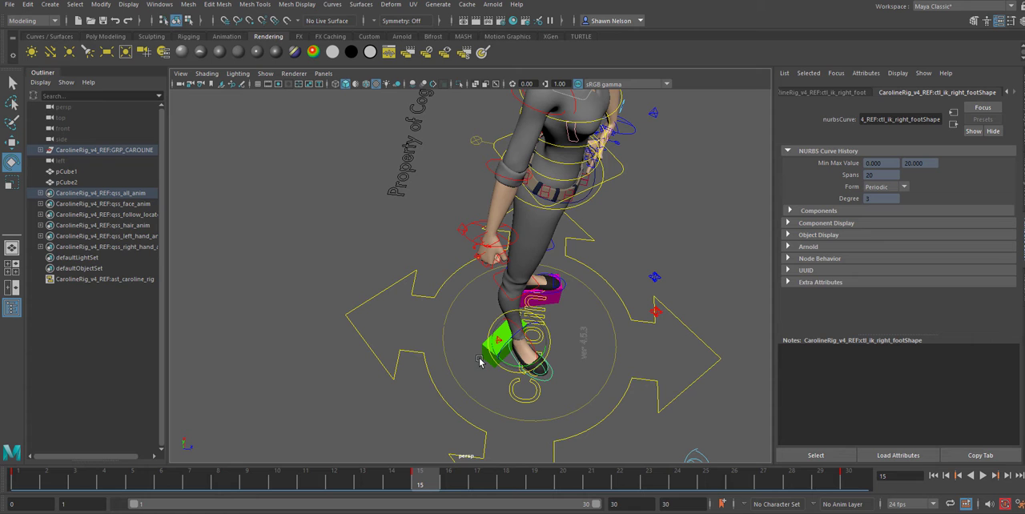
pyautogui.press('w')
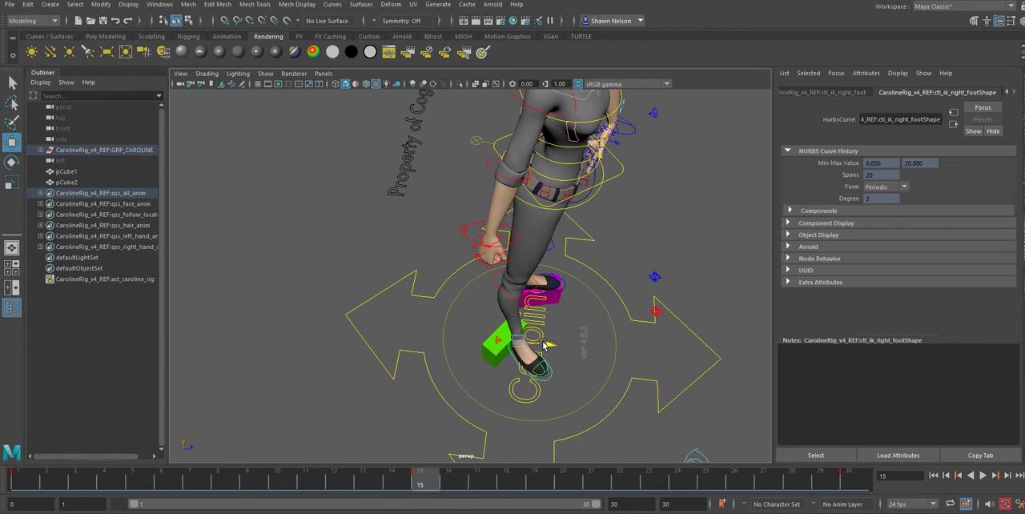
pyautogui.moveTo(544, 344); pyautogui.dragTo(486, 334)
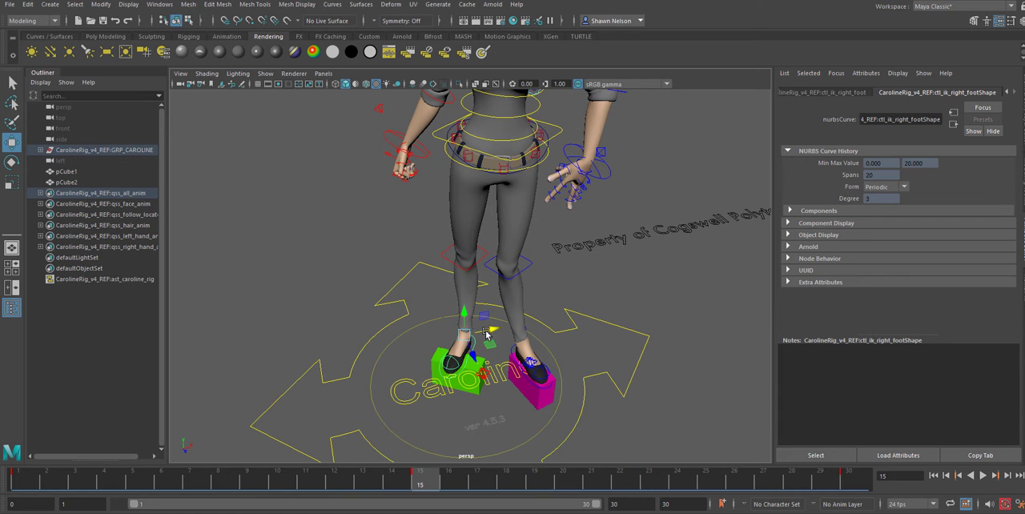
# Compare the right foot's placement on the green cube at frames 30 and 15, including from the side
pyautogui.click(850, 483)
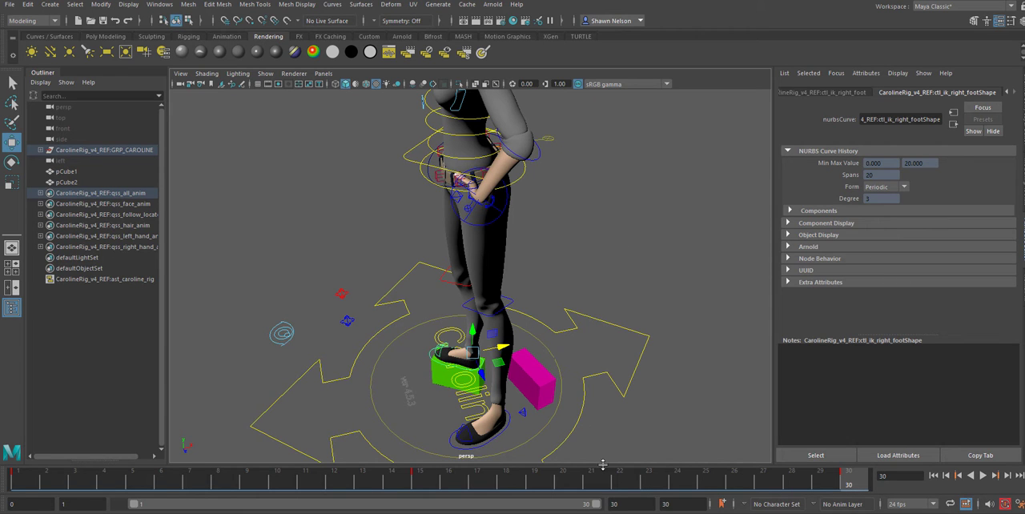
pyautogui.click(421, 479)
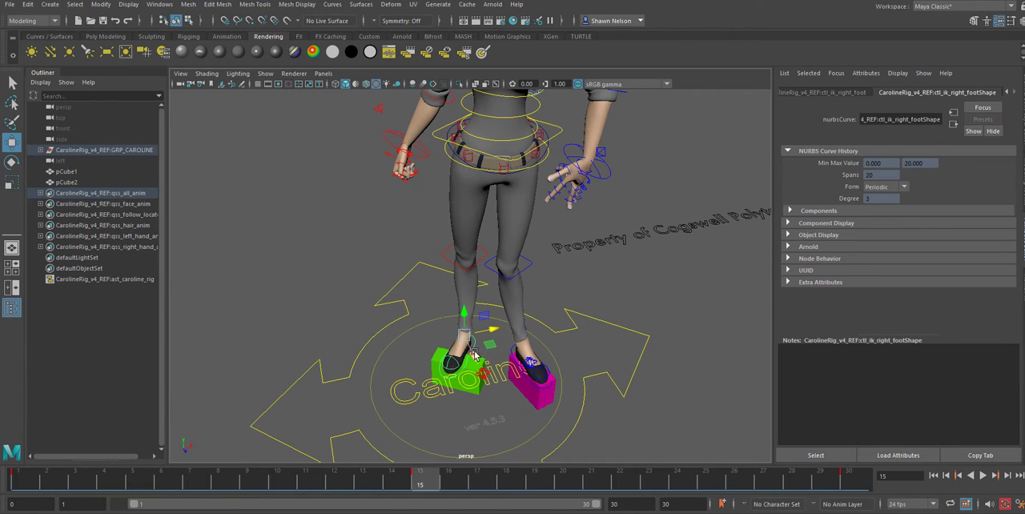
pyautogui.moveTo(475, 357); pyautogui.dragTo(522, 356)
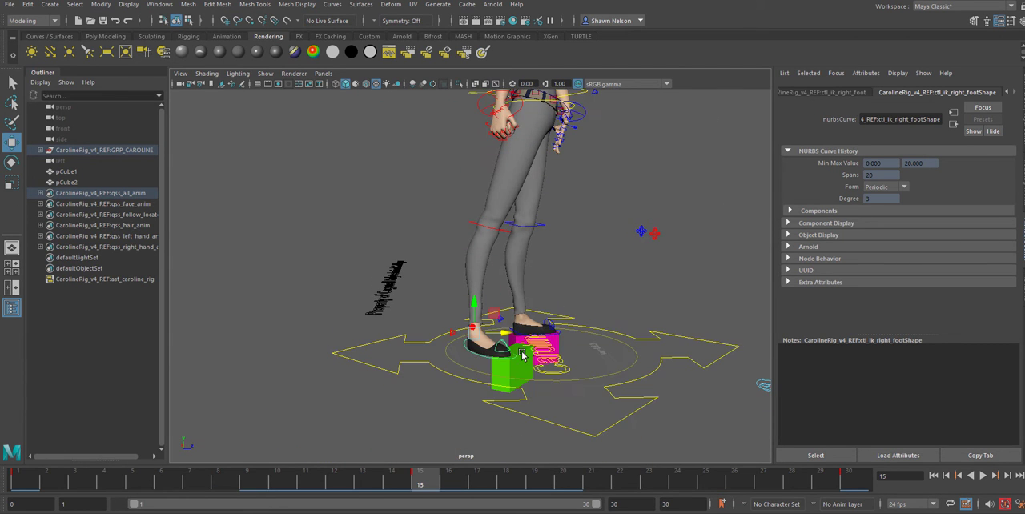
# Raise the right foot IK control at frame 15, tip the toes downward and move the foot back over the green cube
pyautogui.moveTo(474, 298); pyautogui.dragTo(473, 278)
pyautogui.press('e')
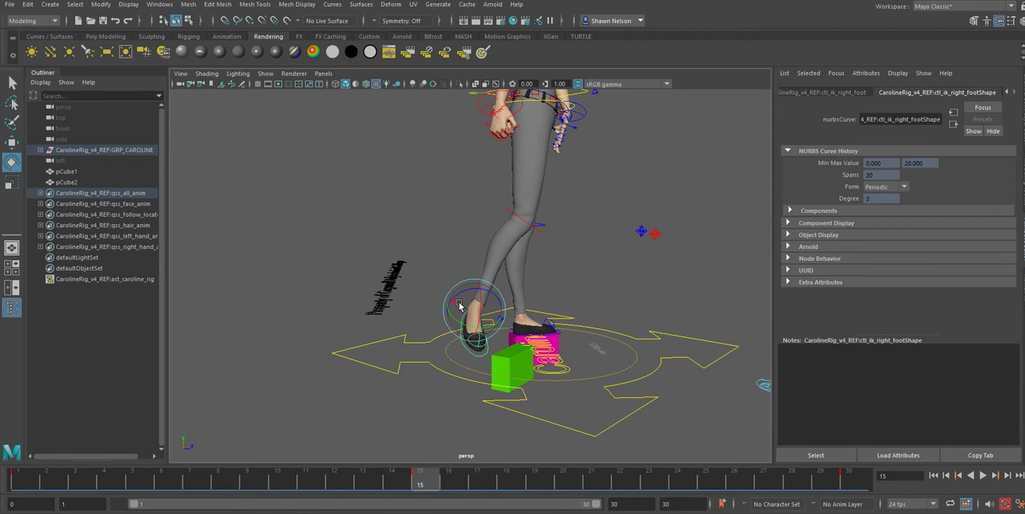
pyautogui.press('w')
pyautogui.moveTo(503, 316); pyautogui.dragTo(527, 320)
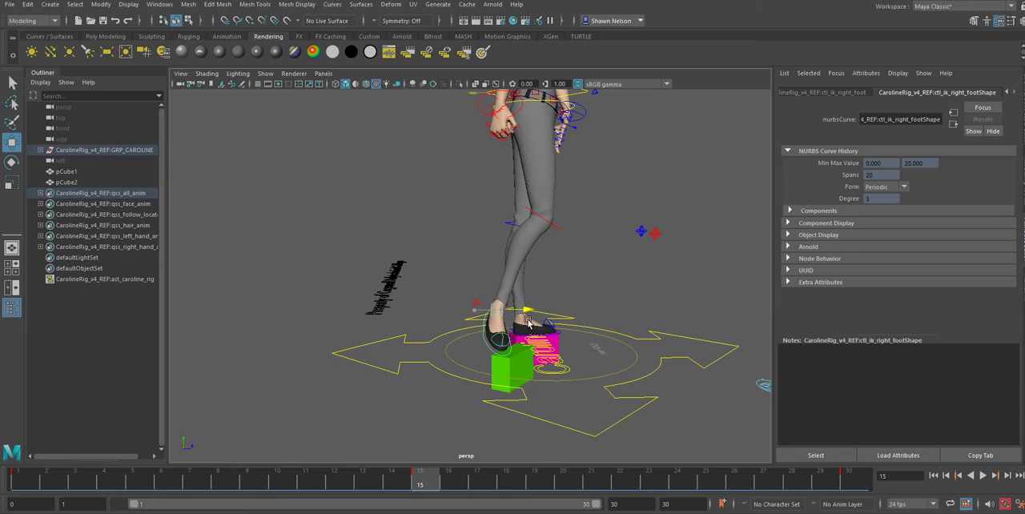
# Move the right IK knee control outward so the right knee points toward Caroline's right side
pyautogui.keyDown('alt'); pyautogui.moveTo(585, 348); pyautogui.dragTo(429, 367); pyautogui.keyUp('alt')
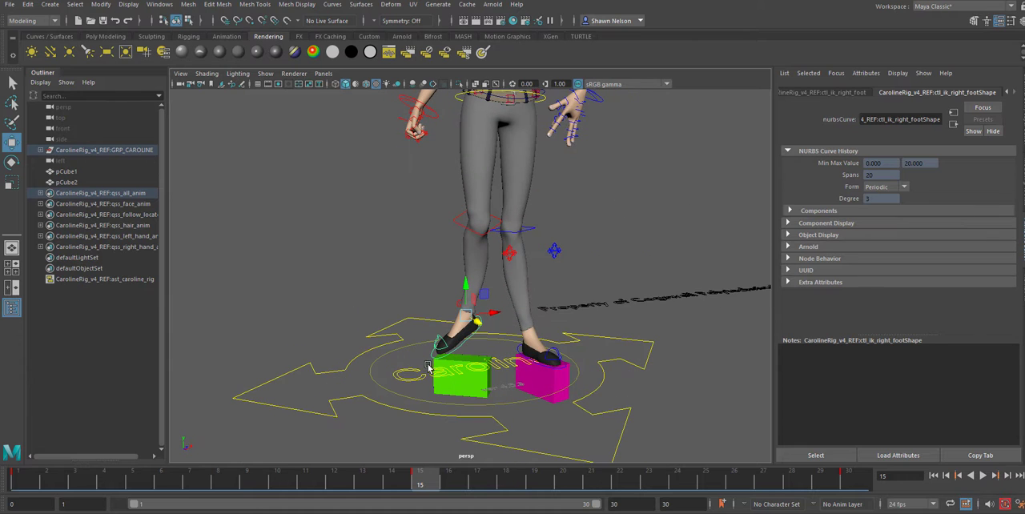
pyautogui.click(510, 254)
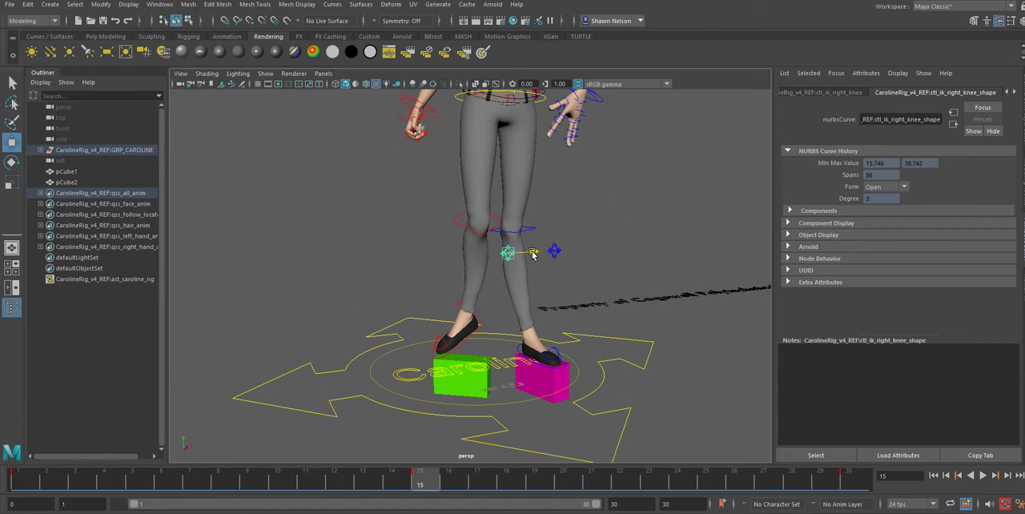
pyautogui.moveTo(534, 254); pyautogui.dragTo(346, 252)
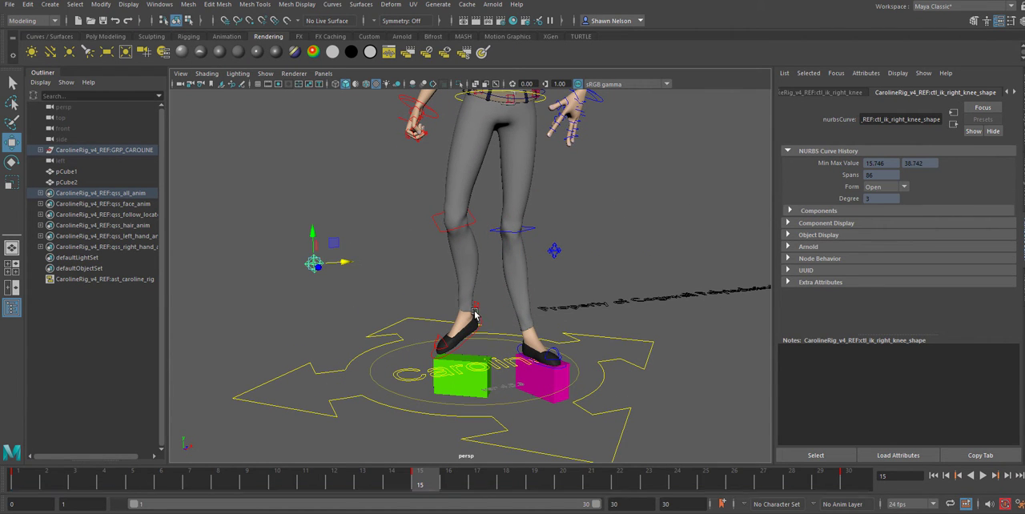
pyautogui.keyDown('alt'); pyautogui.moveTo(484, 281); pyautogui.dragTo(510, 333); pyautogui.keyUp('alt')
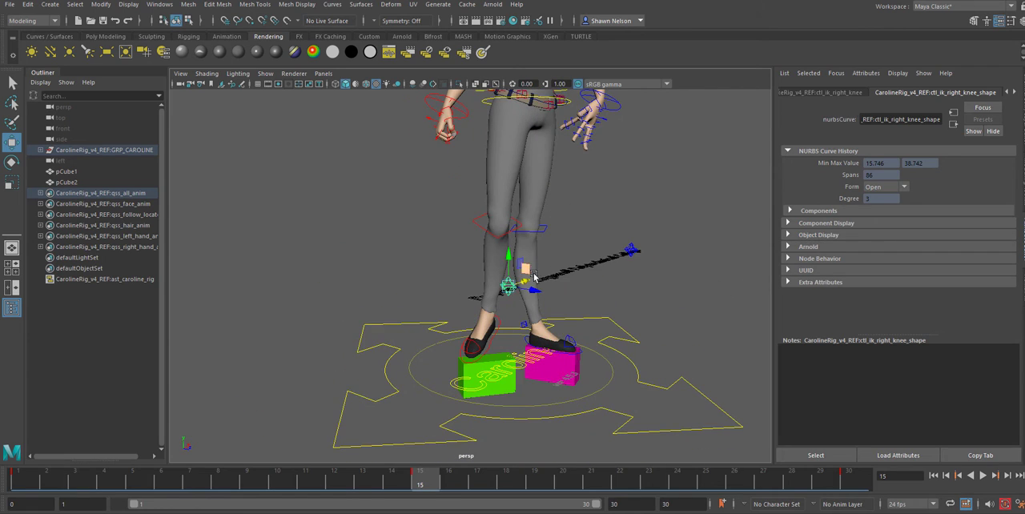
pyautogui.moveTo(516, 290); pyautogui.dragTo(467, 290)
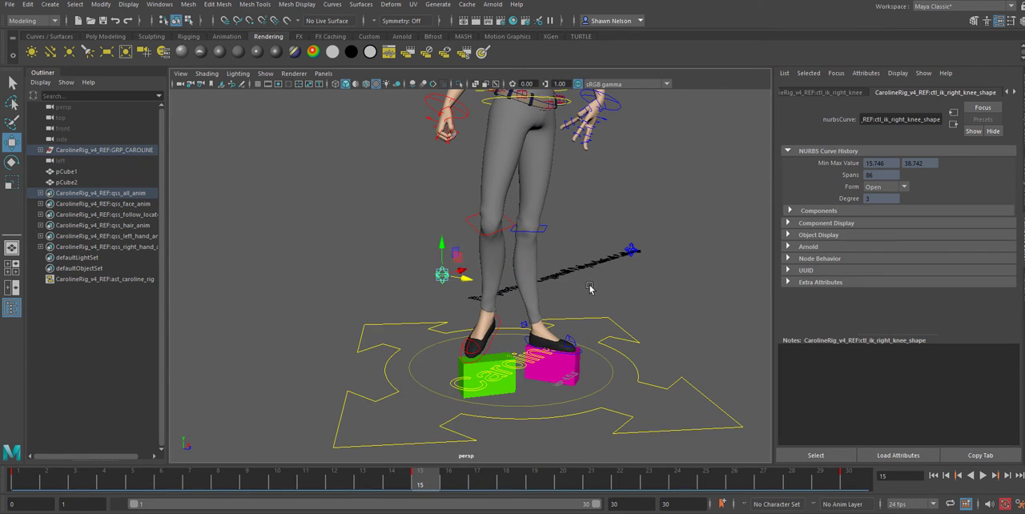
# In the front view, shift the root control over the magenta cube and move the left IK knee control in the same direction
pyautogui.keyDown('alt'); pyautogui.moveTo(589, 289); pyautogui.dragTo(532, 343); pyautogui.keyUp('alt')
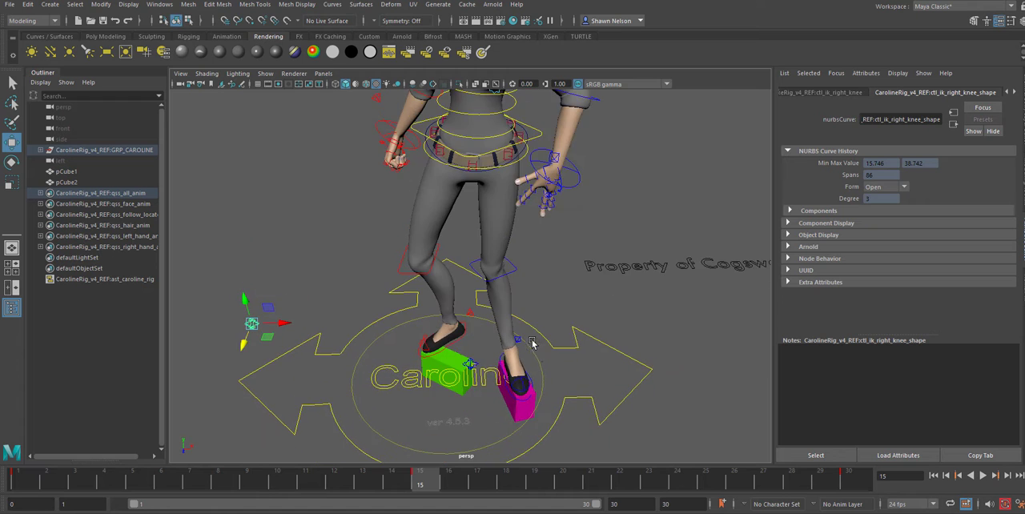
pyautogui.keyDown('alt'); pyautogui.moveTo(532, 342); pyautogui.dragTo(508, 295, button='right'); pyautogui.keyUp('alt')
pyautogui.moveTo(508, 296)
pyautogui.keyDown('alt'); pyautogui.mouseDown()
pyautogui.moveTo(511, 273)
pyautogui.moveTo(513, 299)
pyautogui.mouseUp(); pyautogui.keyUp('alt')
pyautogui.press('space')
pyautogui.scroll(-3, 516, 284)
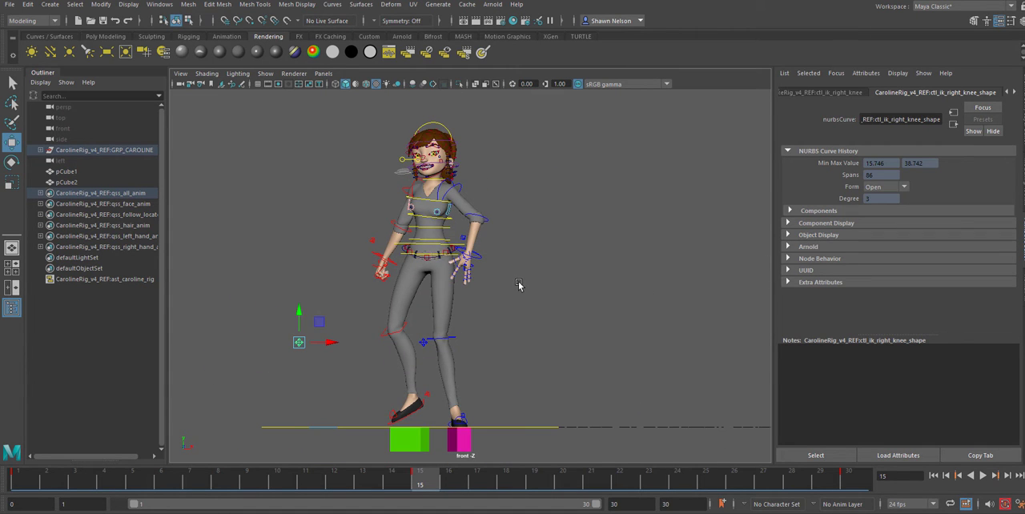
pyautogui.click(440, 248)
pyautogui.moveTo(455, 244); pyautogui.dragTo(481, 244)
pyautogui.click(426, 343)
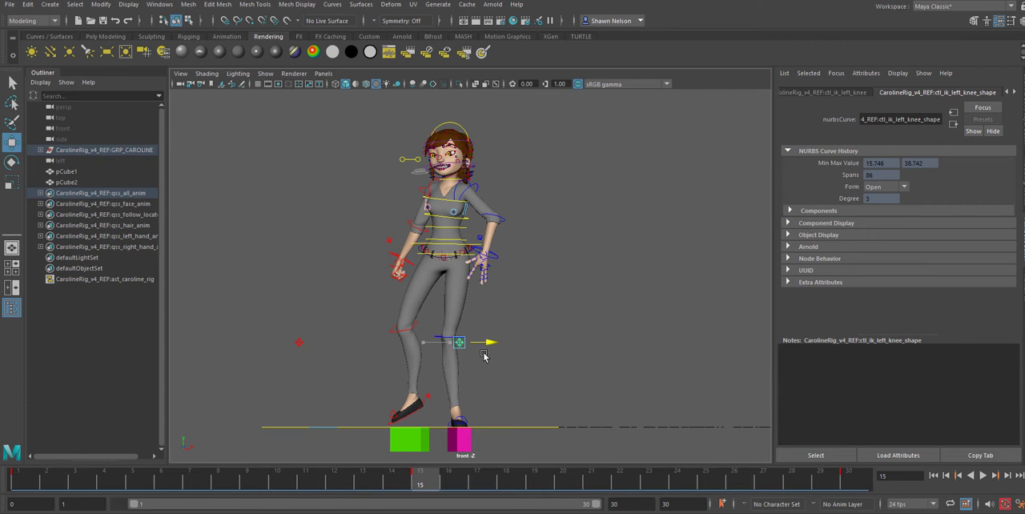
# Raise the root control slightly at frame 15 in the perspective view to straighten the supporting left leg
pyautogui.keyDown('alt'); pyautogui.moveTo(549, 333); pyautogui.dragTo(553, 399); pyautogui.keyUp('alt')
pyautogui.press('space')
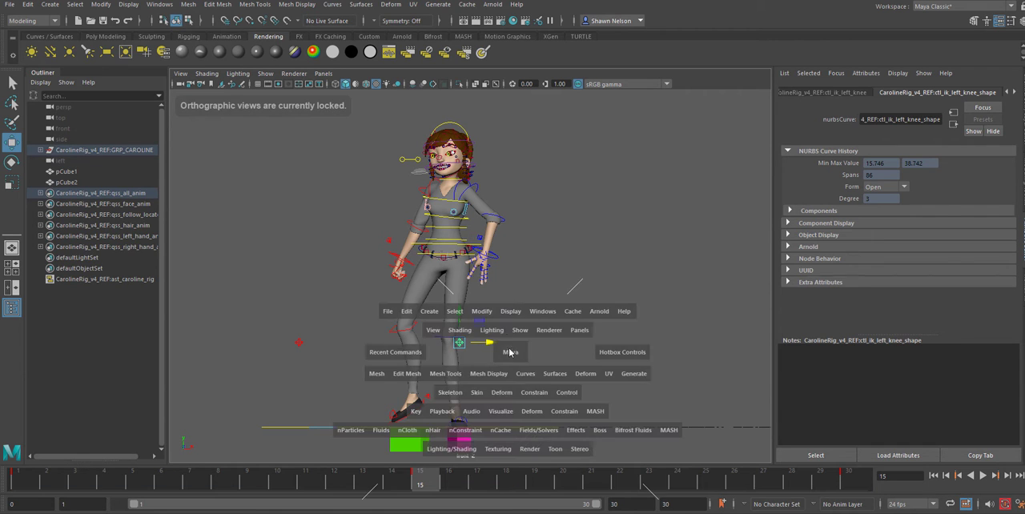
pyautogui.moveTo(511, 353); pyautogui.dragTo(521, 331)
pyautogui.keyDown('alt'); pyautogui.moveTo(519, 182); pyautogui.dragTo(583, 337, button='right'); pyautogui.keyUp('alt')
pyautogui.keyDown('alt'); pyautogui.moveTo(568, 201); pyautogui.dragTo(577, 275, button='middle'); pyautogui.keyUp('alt')
pyautogui.click(505, 210)
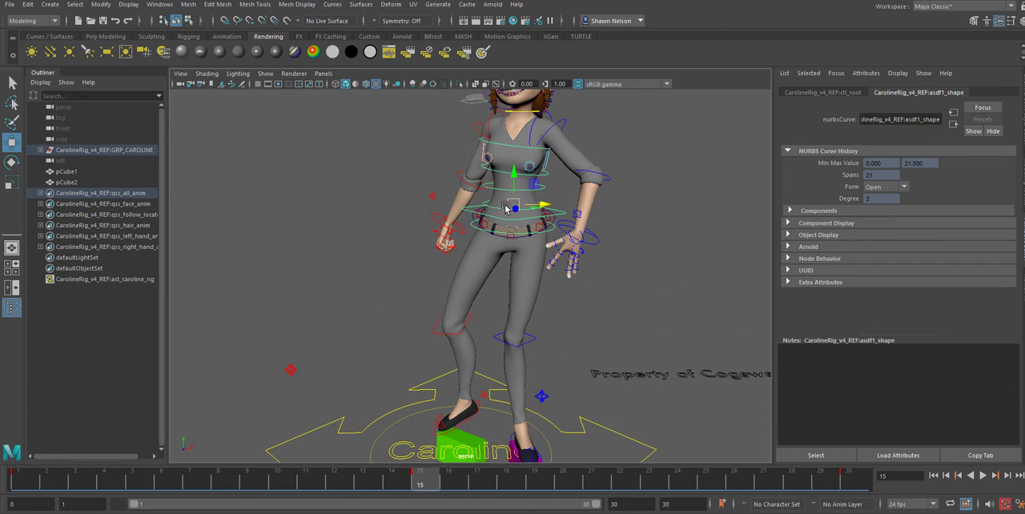
pyautogui.moveTo(515, 179); pyautogui.dragTo(506, 172)
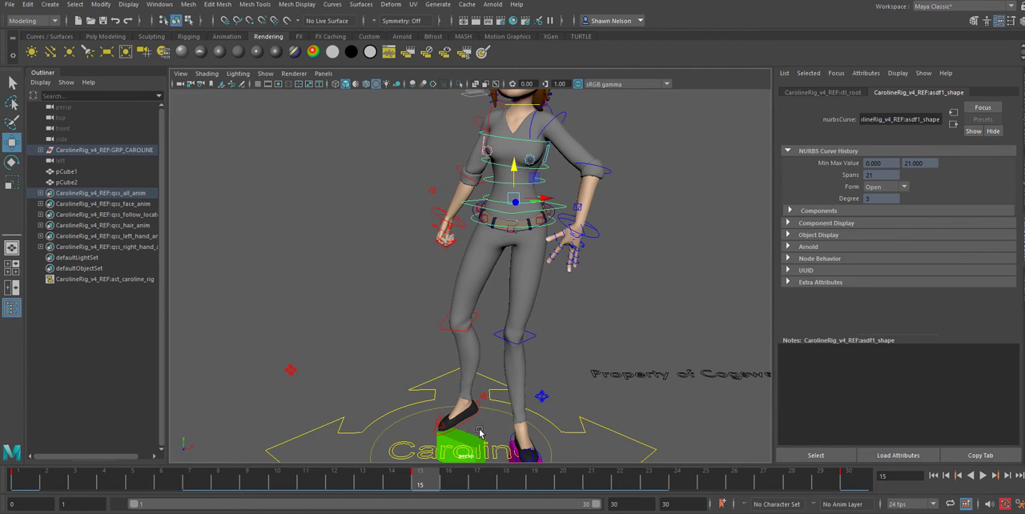
# Lift the right foot IK control higher above the green cube at frame 15 and scrub frames 1 to 15
pyautogui.click(479, 409)
pyautogui.moveTo(466, 387)
pyautogui.mouseDown()
pyautogui.moveTo(563, 407)
pyautogui.moveTo(782, 377)
pyautogui.moveTo(742, 400)
pyautogui.moveTo(460, 386)
pyautogui.mouseUp()
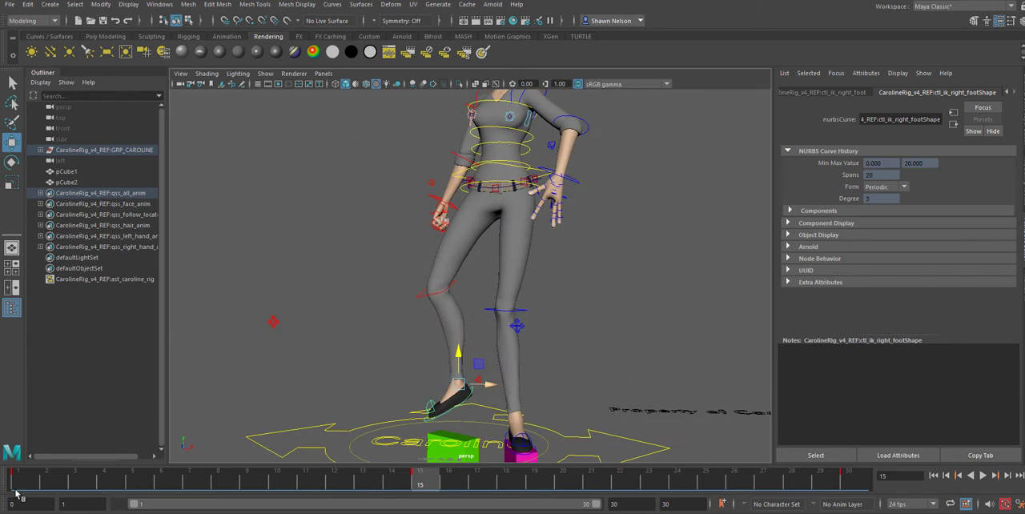
pyautogui.moveTo(25, 484); pyautogui.dragTo(420, 485)
pyautogui.keyDown('alt'); pyautogui.moveTo(481, 400); pyautogui.dragTo(419, 256, button='right'); pyautogui.keyUp('alt')
pyautogui.keyDown('alt'); pyautogui.moveTo(529, 288); pyautogui.dragTo(526, 315); pyautogui.keyUp('alt')
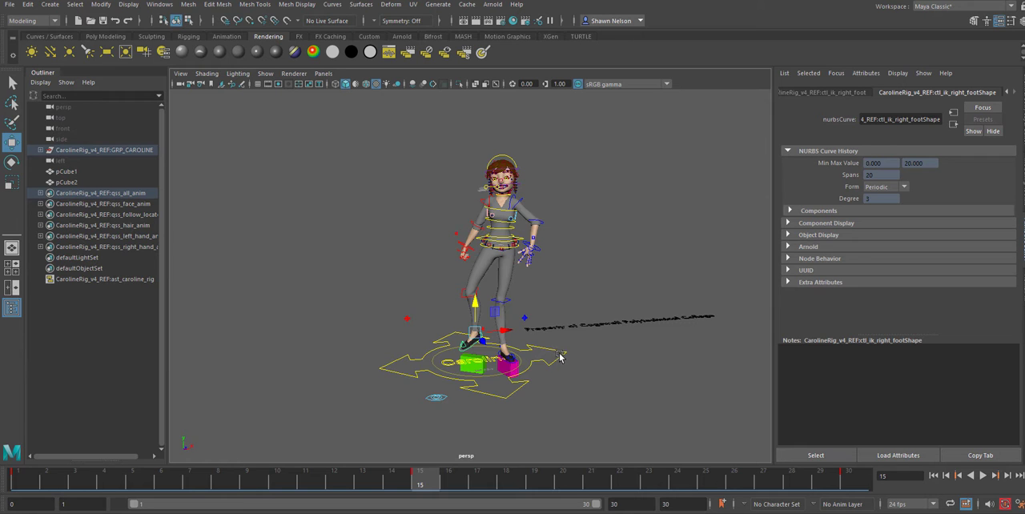
pyautogui.keyDown('alt'); pyautogui.moveTo(560, 357); pyautogui.dragTo(552, 350); pyautogui.keyUp('alt')
pyautogui.keyDown('alt'); pyautogui.moveTo(499, 277); pyautogui.dragTo(515, 314, button='right'); pyautogui.keyUp('alt')
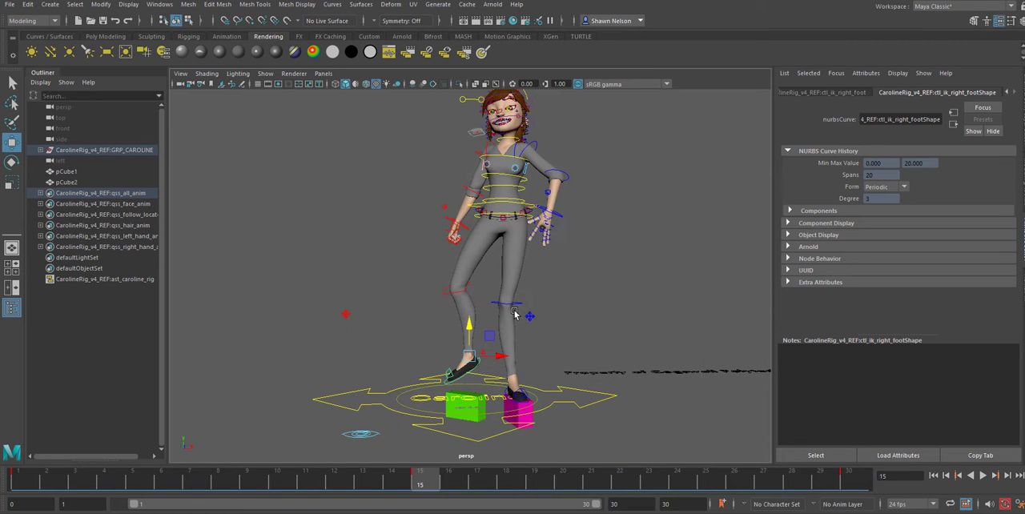
# Adjust the left knee sideways with its knee-breaker control and check the pose from behind and in front
pyautogui.click(516, 305)
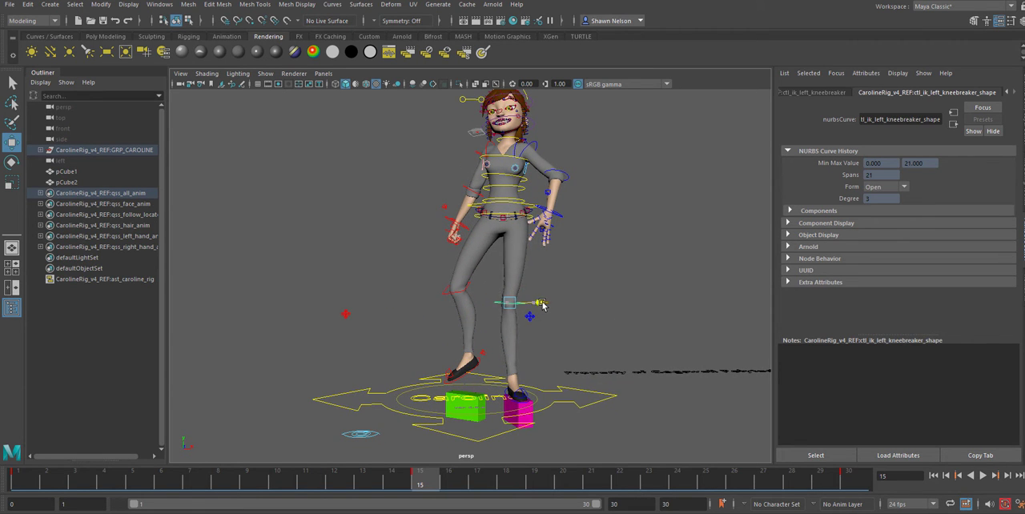
pyautogui.keyDown('alt'); pyautogui.moveTo(545, 307); pyautogui.dragTo(390, 338); pyautogui.keyUp('alt')
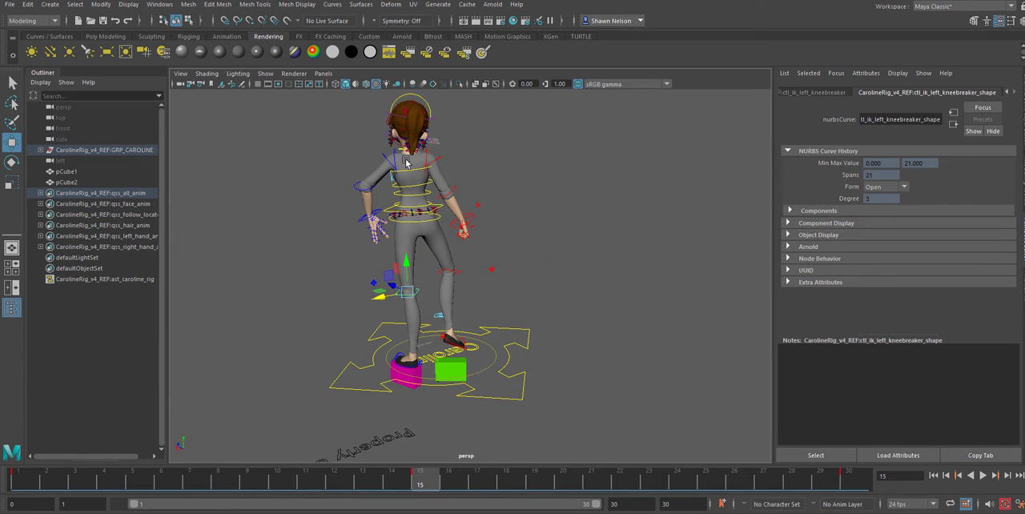
pyautogui.keyDown('alt'); pyautogui.moveTo(406, 163); pyautogui.dragTo(589, 260); pyautogui.keyUp('alt')
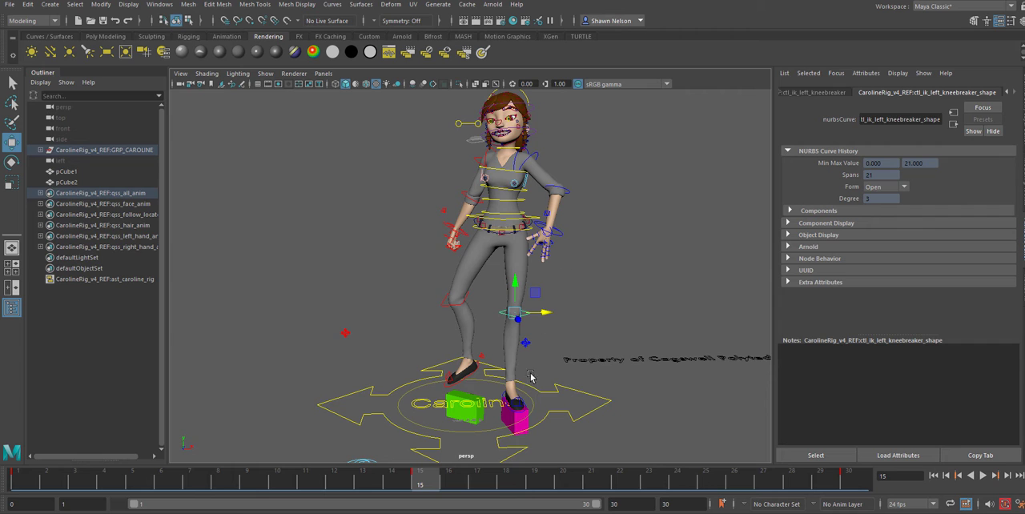
# Review the motion up to frame 15 and save the scene, accepting the student version notice
pyautogui.moveTo(39, 476); pyautogui.dragTo(363, 491)
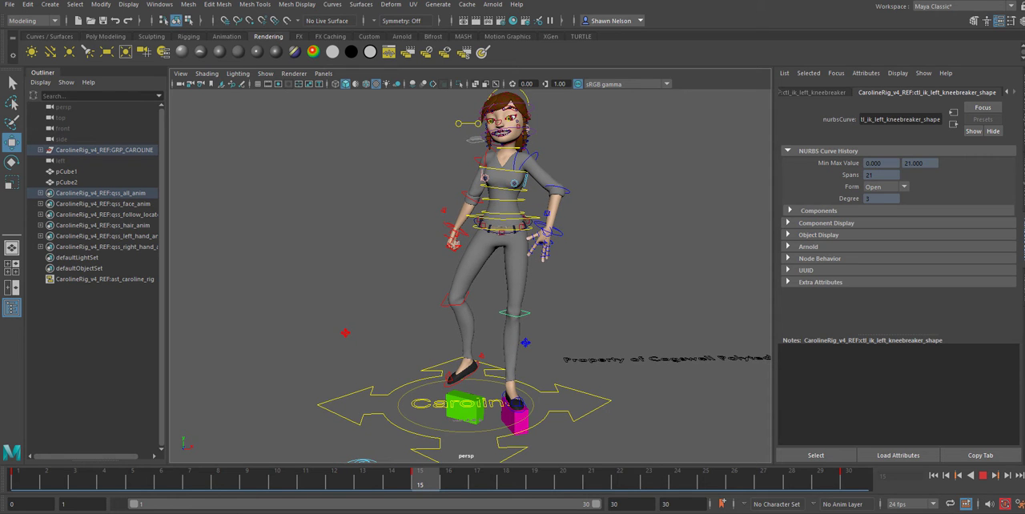
pyautogui.hotkey('ctrl', 's')
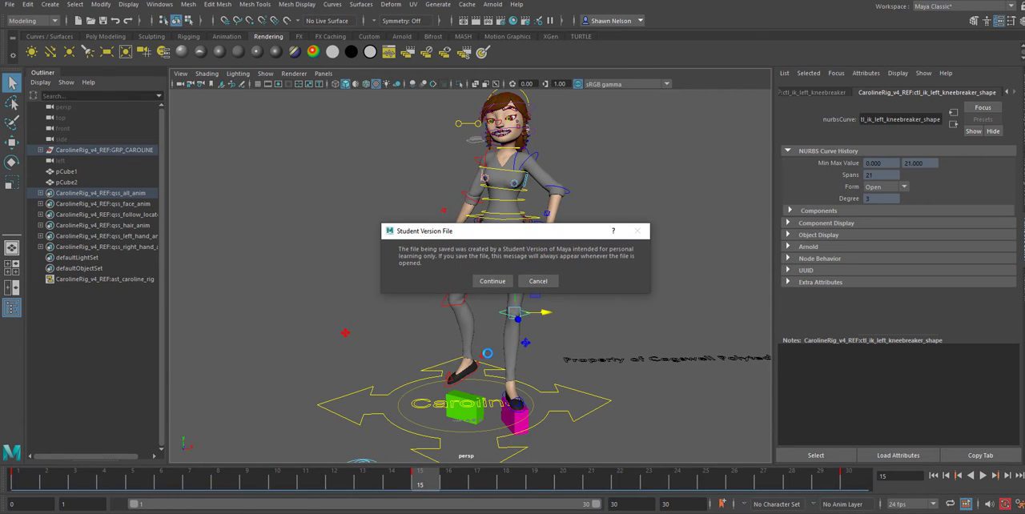
pyautogui.click(494, 280)
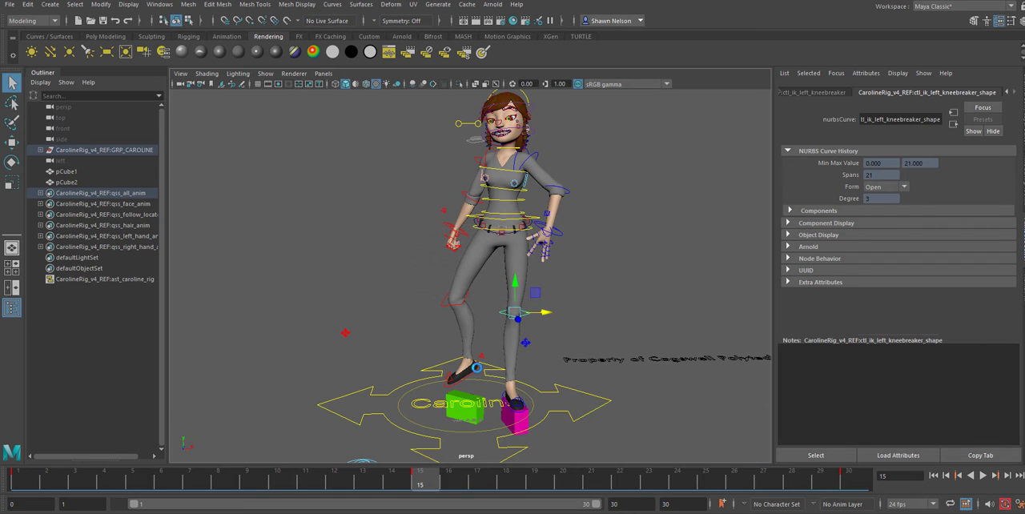
# Lower the right foot IK control slightly toward the green cube at frame 15
pyautogui.press('w')
pyautogui.click(475, 366)
pyautogui.moveTo(471, 335); pyautogui.dragTo(473, 345)
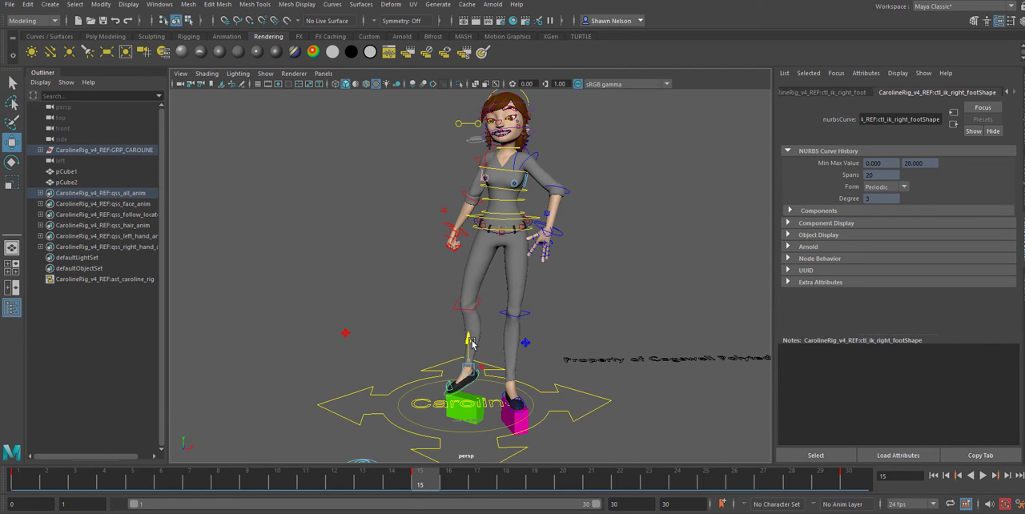
# Play the animation, stop it at frame 9 and raise the right foot IK control there
pyautogui.hotkey('alt', 'v')
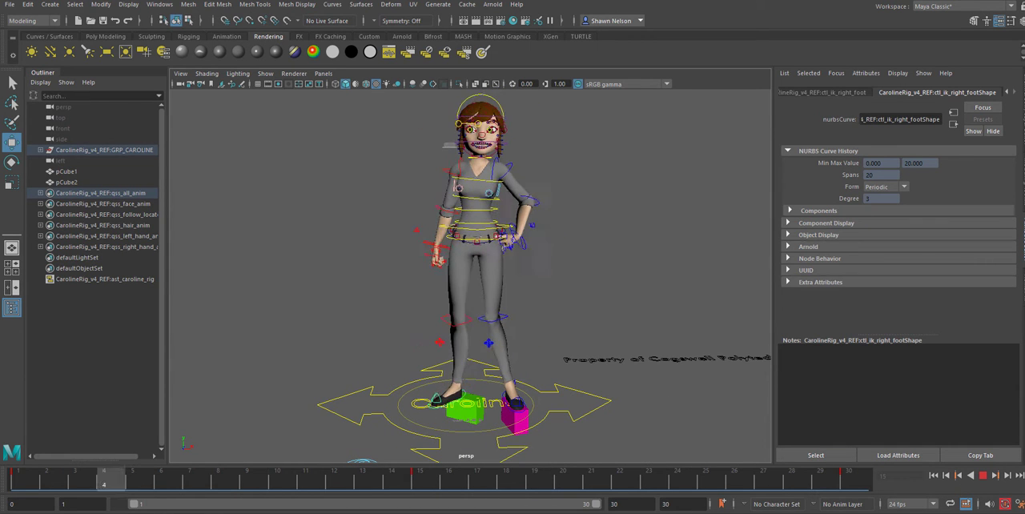
pyautogui.press('Escape')
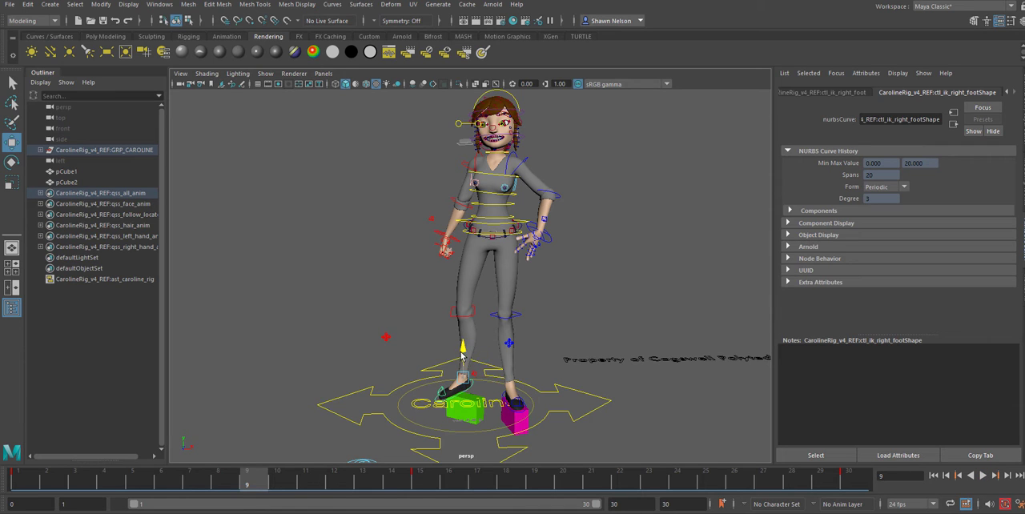
pyautogui.moveTo(462, 346); pyautogui.dragTo(459, 340)
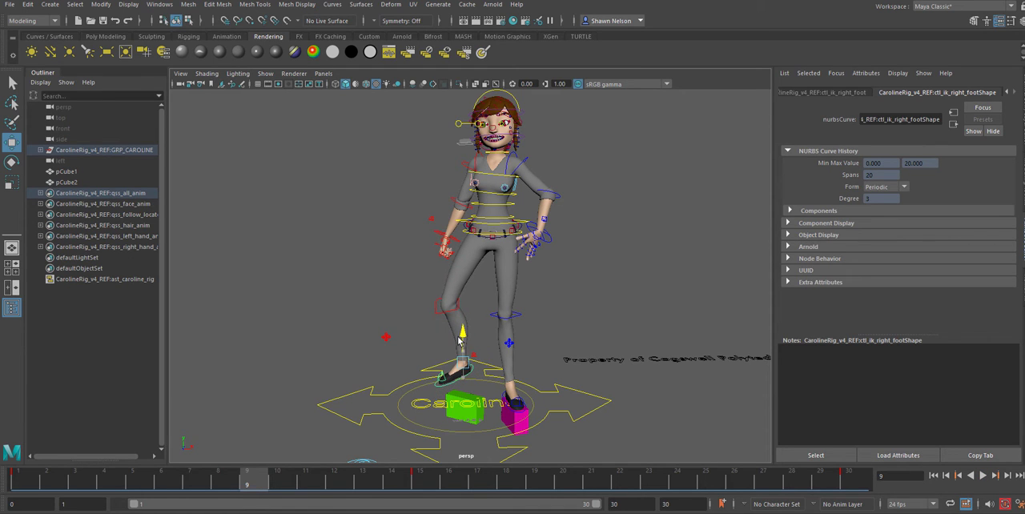
pyautogui.keyDown('alt'); pyautogui.moveTo(579, 286); pyautogui.dragTo(601, 274); pyautogui.keyUp('alt')
pyautogui.press('super')
pyautogui.write('excel')
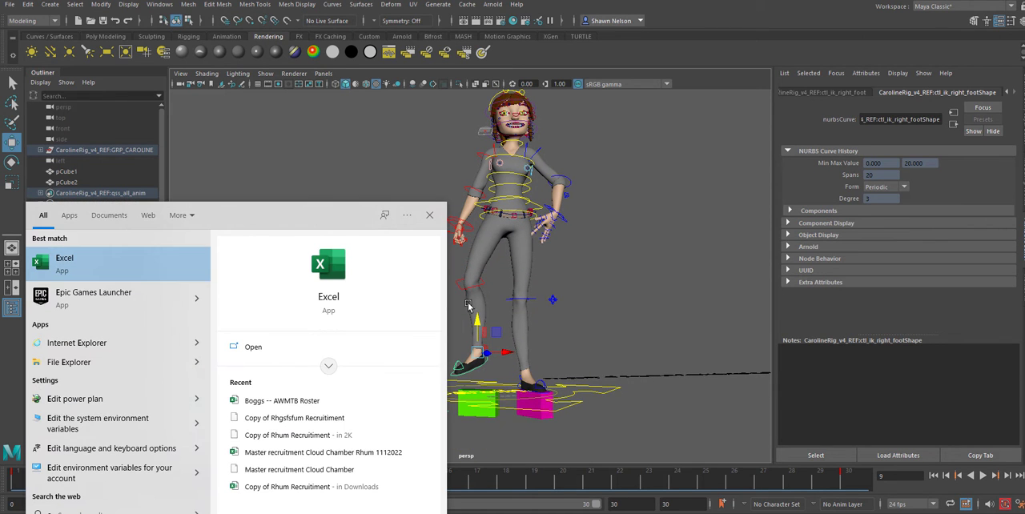
pyautogui.click(437, 218)
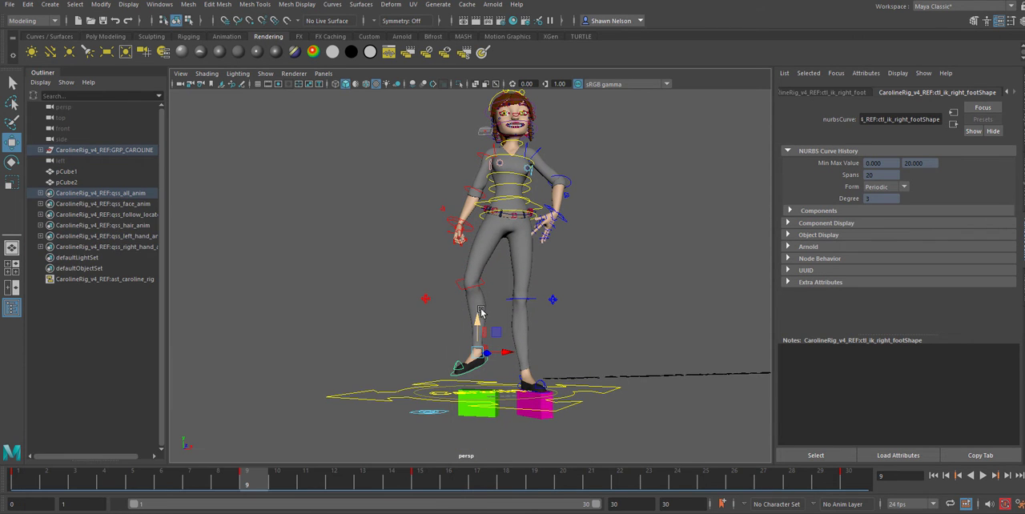
# Rotate the right foot control at frame 9 so the toes point downward, and scrub through the animation
pyautogui.press('e')
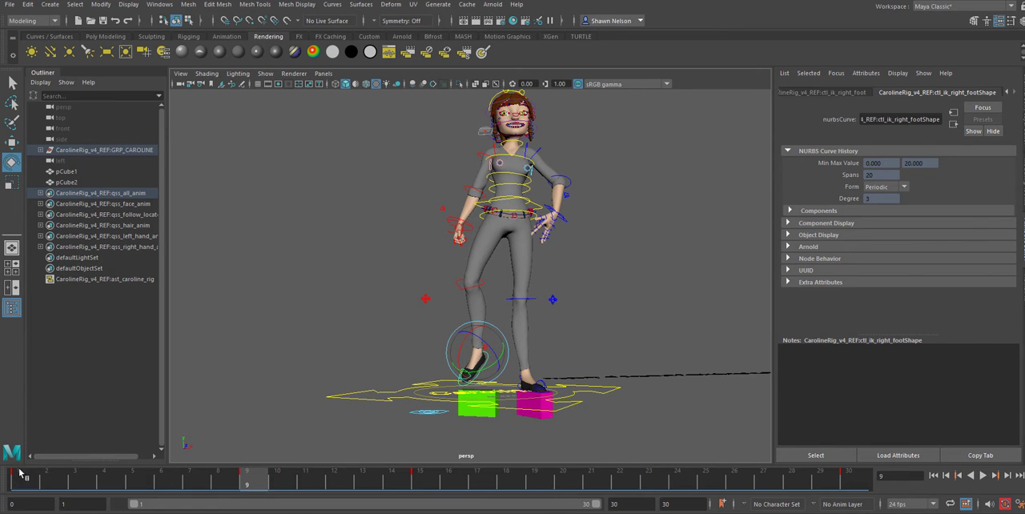
pyautogui.moveTo(30, 479); pyautogui.dragTo(734, 485)
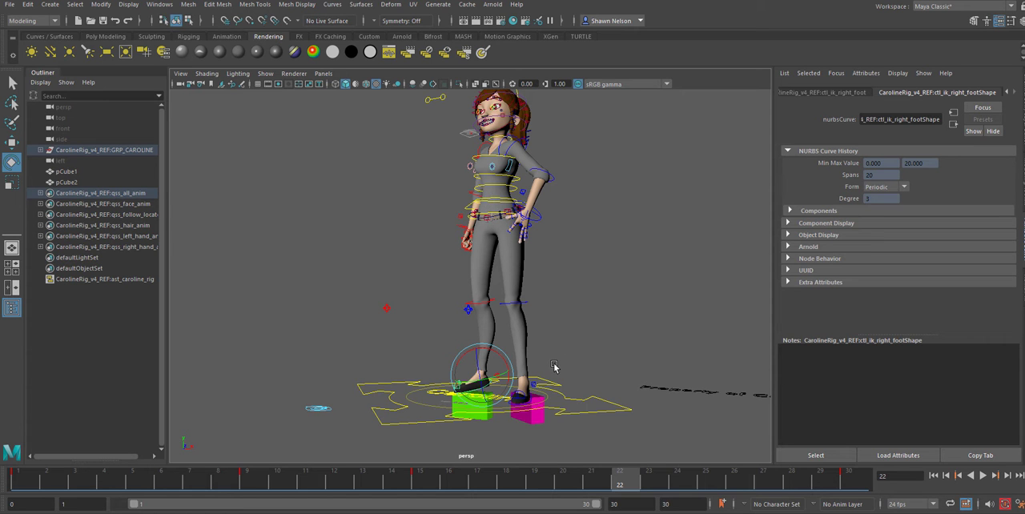
# Lower the root control at frame 22 so both of Caroline's knees bend
pyautogui.keyDown('alt'); pyautogui.moveTo(558, 379); pyautogui.dragTo(528, 309, button='middle'); pyautogui.keyUp('alt')
pyautogui.moveTo(528, 309)
pyautogui.keyDown('alt'); pyautogui.mouseDown()
pyautogui.moveTo(516, 385)
pyautogui.moveTo(525, 308)
pyautogui.mouseUp(); pyautogui.keyUp('alt')
pyautogui.scroll(4, 520, 392)
pyautogui.keyDown('alt'); pyautogui.moveTo(545, 254); pyautogui.dragTo(537, 346, button='middle'); pyautogui.keyUp('alt')
pyautogui.keyDown('alt'); pyautogui.moveTo(519, 269); pyautogui.dragTo(530, 330, button='middle'); pyautogui.keyUp('alt')
pyautogui.keyDown('alt'); pyautogui.moveTo(542, 359); pyautogui.dragTo(475, 191, button='right'); pyautogui.keyUp('alt')
pyautogui.click(484, 202)
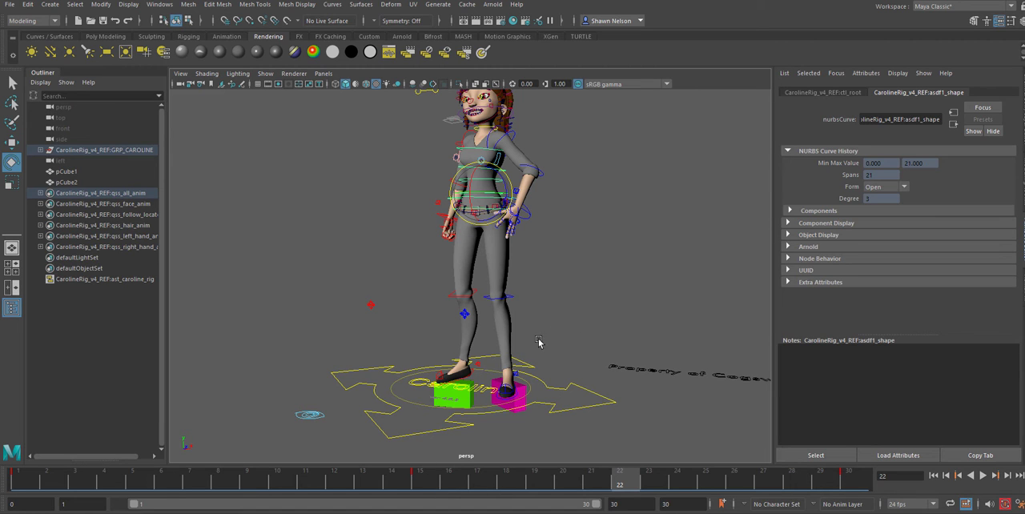
pyautogui.press('w')
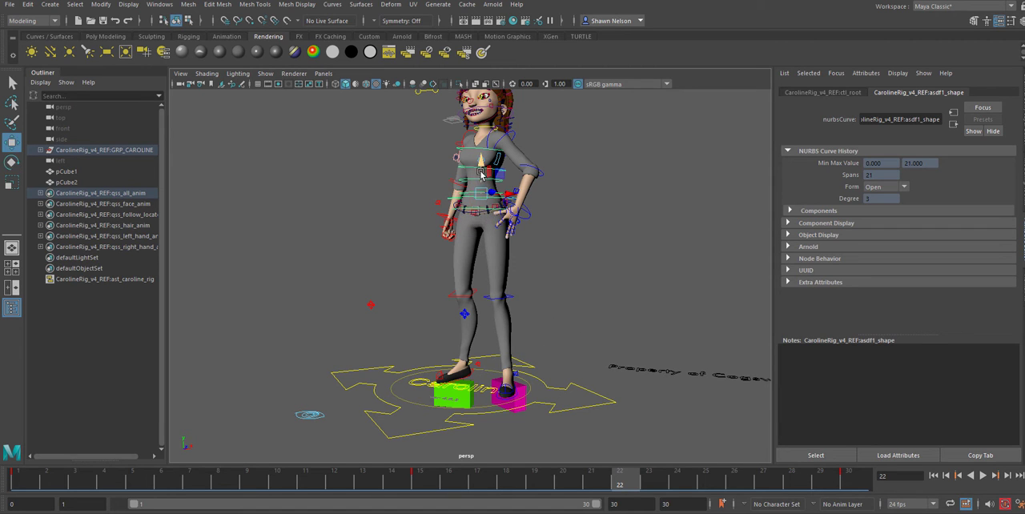
pyautogui.moveTo(482, 167); pyautogui.dragTo(482, 175)
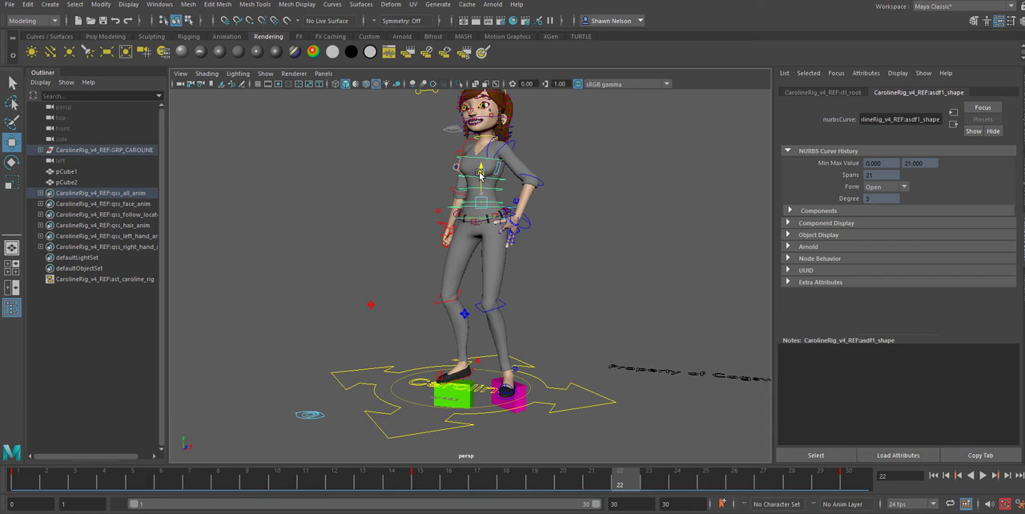
# Rotate the right foot IK control at frame 22 so the foot lies flat above the green cube, and adjust its height
pyautogui.click(473, 374)
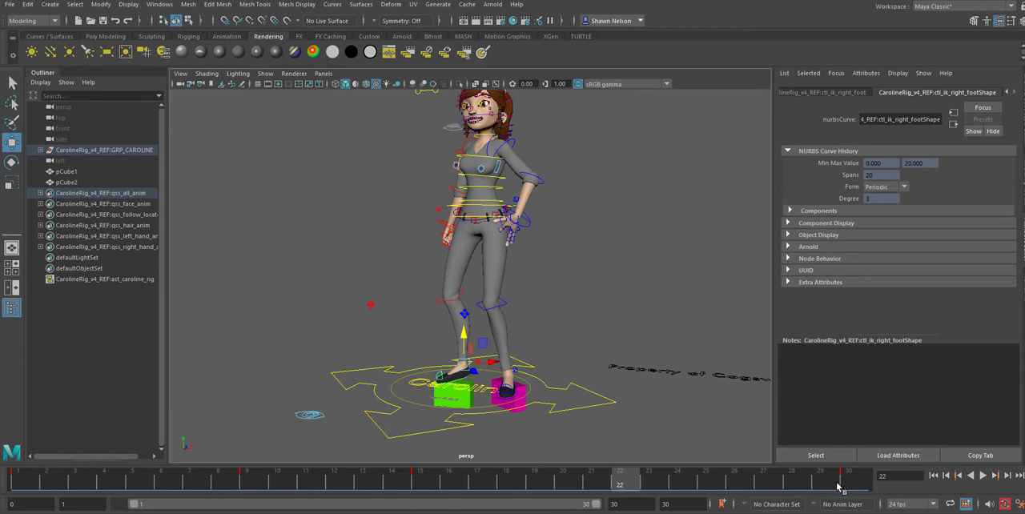
pyautogui.press('e')
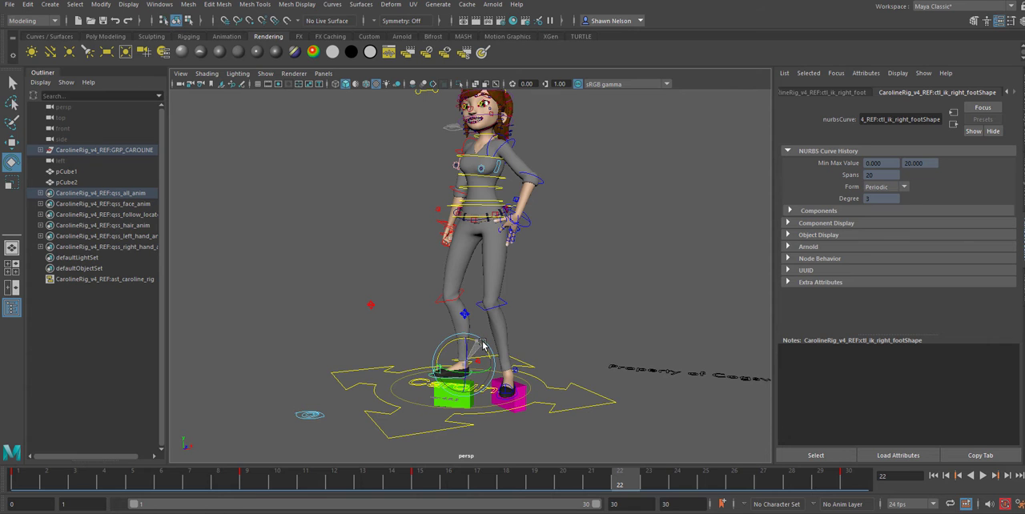
pyautogui.press('w')
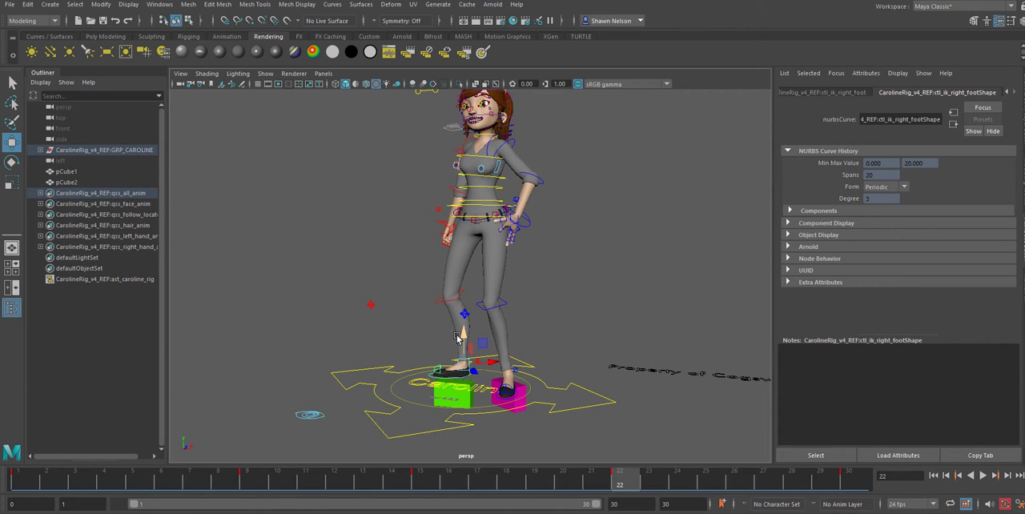
pyautogui.keyDown('alt'); pyautogui.moveTo(463, 340); pyautogui.dragTo(483, 342); pyautogui.keyUp('alt')
# Turn the right foot control at frame 22 to align with the green cube and shift it onto the cube's top
pyautogui.keyDown('alt'); pyautogui.moveTo(483, 342); pyautogui.dragTo(668, 442, button='right'); pyautogui.keyUp('alt')
pyautogui.keyDown('alt'); pyautogui.moveTo(668, 442); pyautogui.dragTo(483, 239, button='middle'); pyautogui.keyUp('alt')
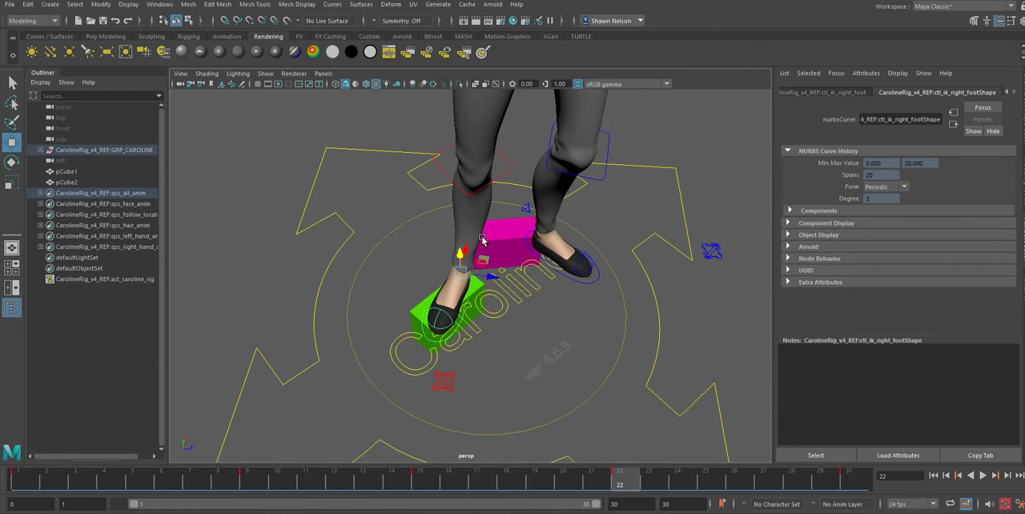
pyautogui.press('e')
pyautogui.moveTo(473, 298); pyautogui.dragTo(459, 296)
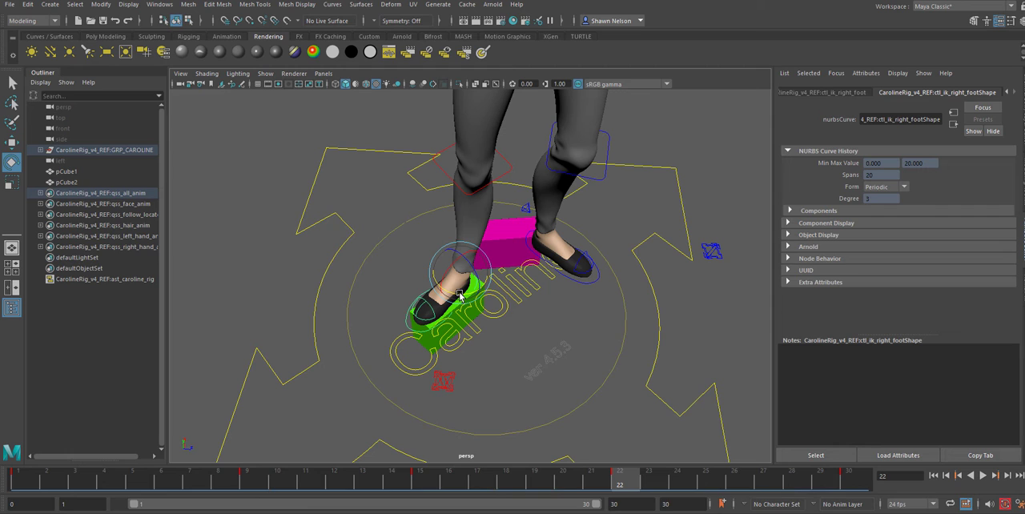
pyautogui.press('w')
pyautogui.moveTo(488, 275); pyautogui.dragTo(487, 264, button='middle')
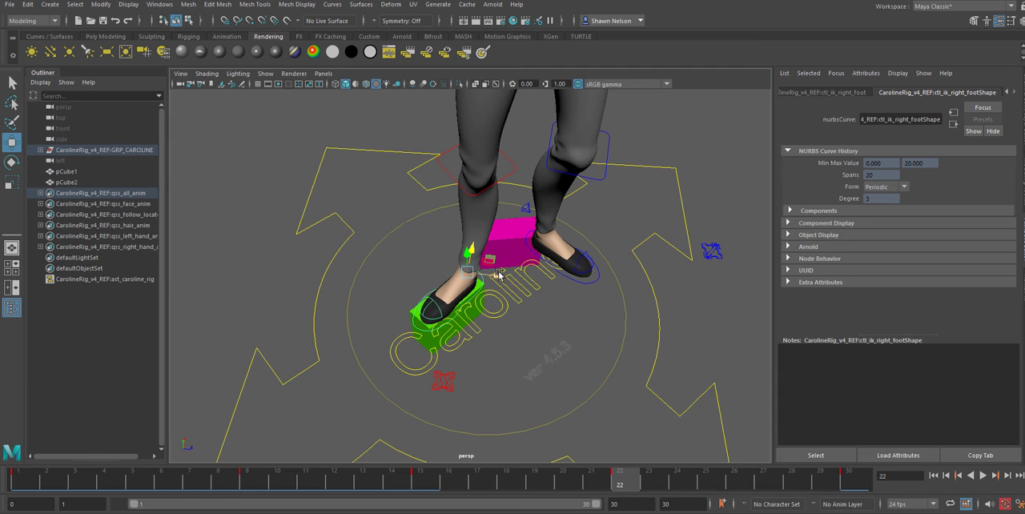
pyautogui.moveTo(497, 274); pyautogui.dragTo(494, 278, button='middle')
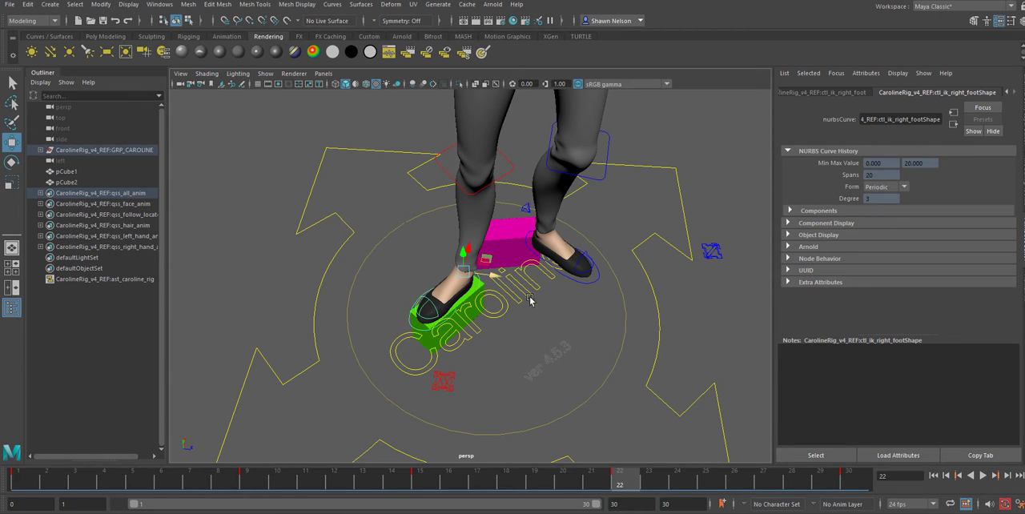
# Play the animation, go to frame 19 and reposition the right foot IK control over the green cube
pyautogui.hotkey('alt', 'v')
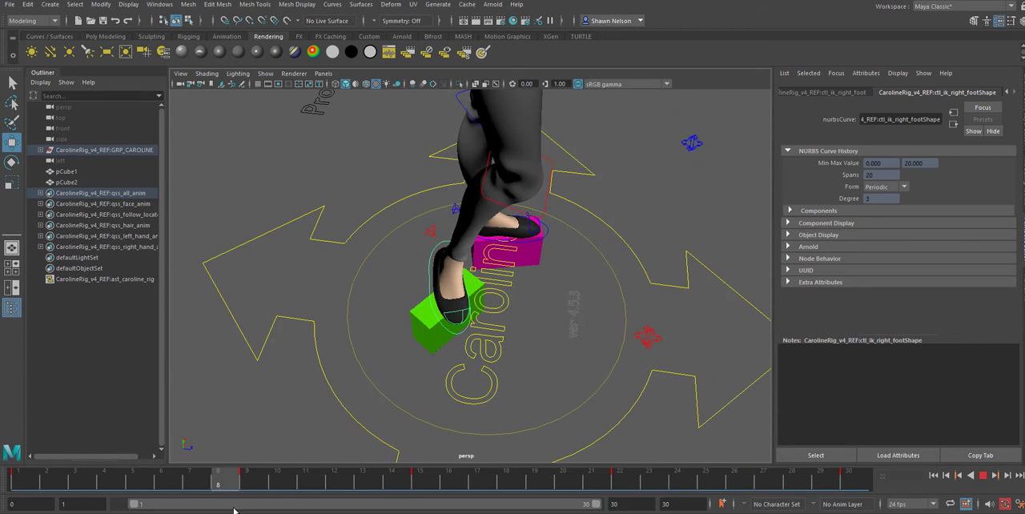
pyautogui.moveTo(703, 475); pyautogui.dragTo(535, 489)
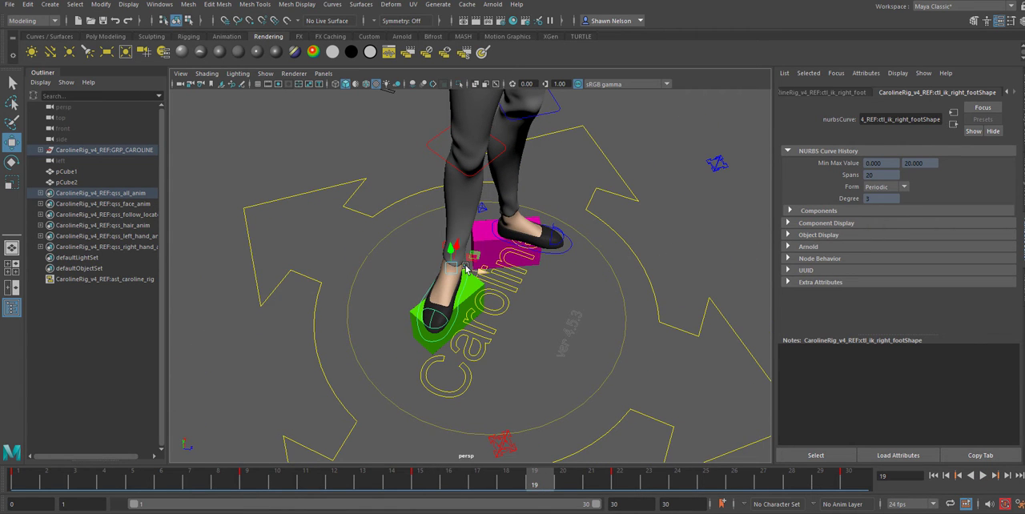
pyautogui.moveTo(482, 273); pyautogui.dragTo(452, 240)
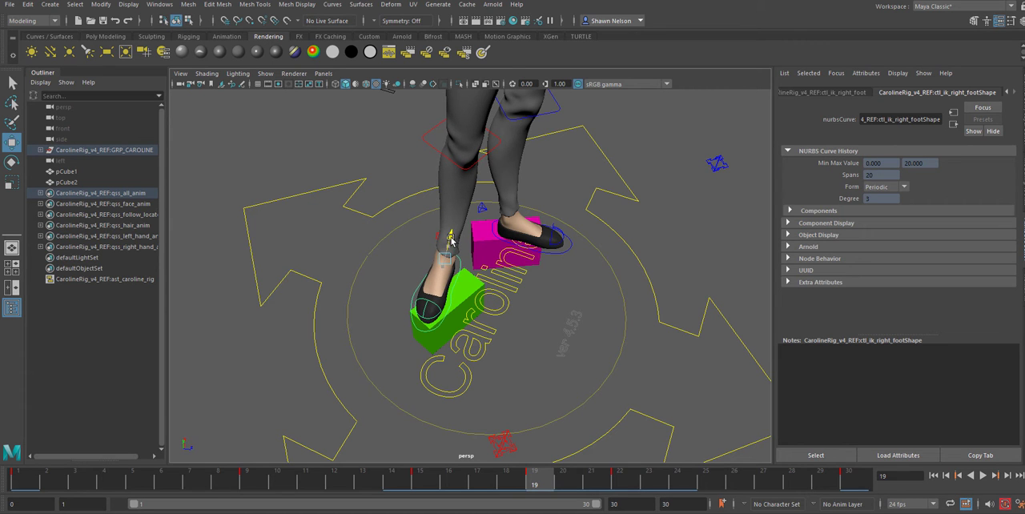
# Play and scrub through the animation to examine the foot motion up close and on the full body
pyautogui.moveTo(528, 482); pyautogui.dragTo(167, 512)
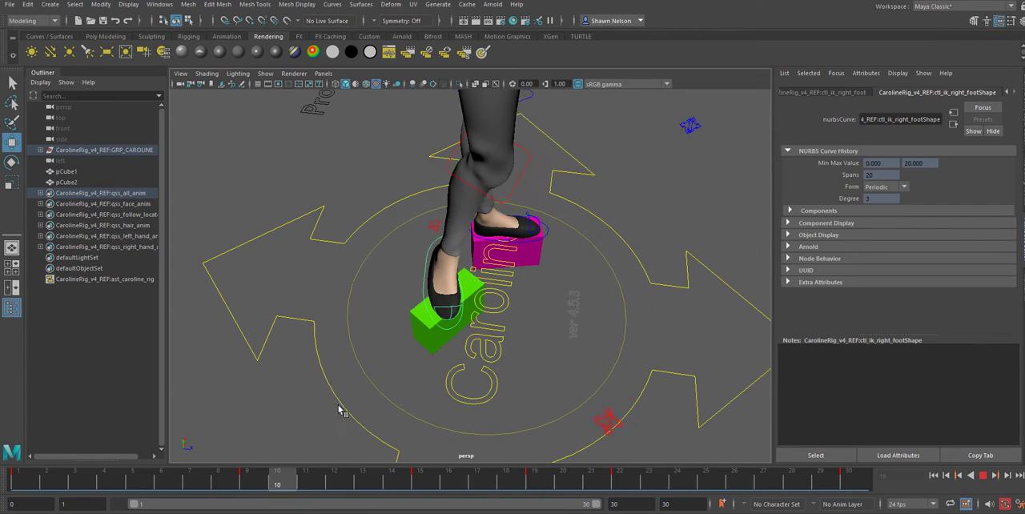
pyautogui.moveTo(887, 478); pyautogui.dragTo(890, 475)
pyautogui.keyDown('alt'); pyautogui.moveTo(601, 340); pyautogui.dragTo(610, 264); pyautogui.keyUp('alt')
pyautogui.keyDown('alt'); pyautogui.moveTo(609, 264); pyautogui.dragTo(613, 348, button='middle'); pyautogui.keyUp('alt')
pyautogui.keyDown('alt'); pyautogui.moveTo(614, 348); pyautogui.dragTo(501, 152, button='right'); pyautogui.keyUp('alt')
pyautogui.keyDown('alt'); pyautogui.moveTo(501, 151); pyautogui.dragTo(507, 172); pyautogui.keyUp('alt')
pyautogui.keyDown('alt'); pyautogui.moveTo(507, 172); pyautogui.dragTo(524, 251, button='middle'); pyautogui.keyUp('alt')
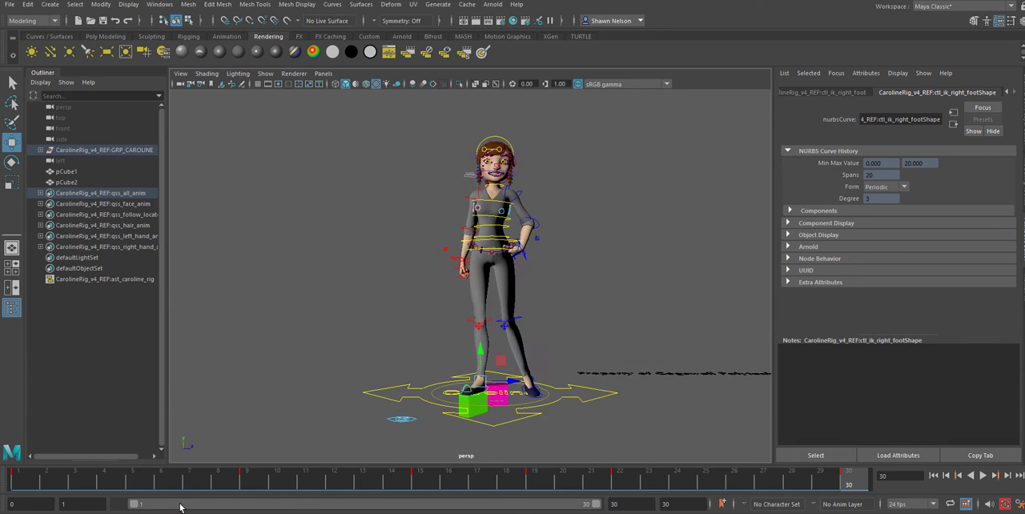
pyautogui.moveTo(32, 479); pyautogui.dragTo(770, 495)
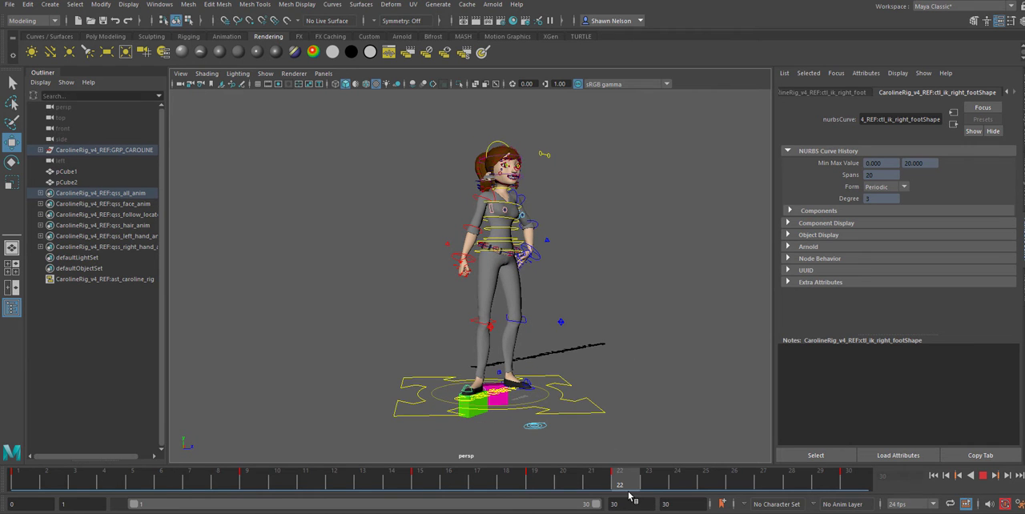
# Stop at frame 22, move the left foot IK control back over the magenta cube and rotate it with the heel raised
pyautogui.press('Escape')
pyautogui.scroll(8, 599, 272)
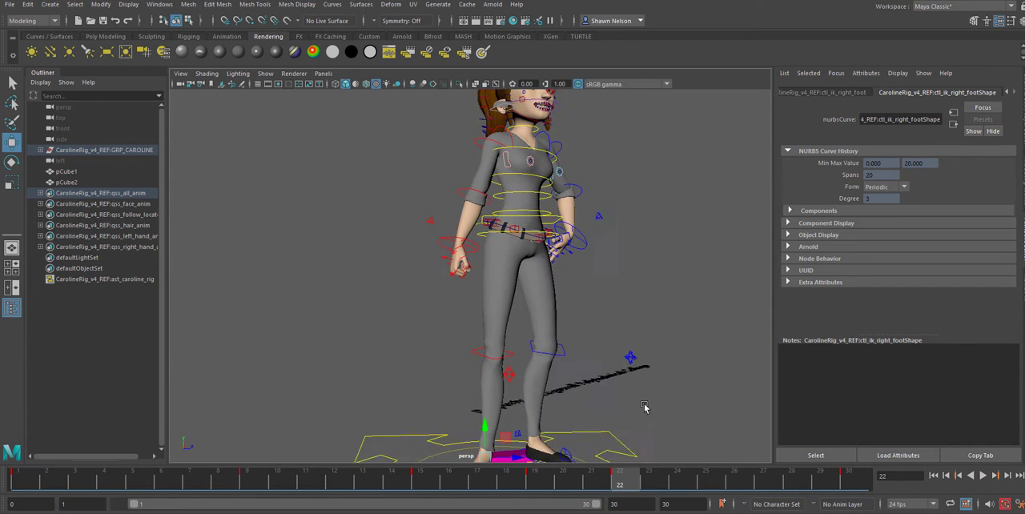
pyautogui.keyDown('alt'); pyautogui.moveTo(599, 257); pyautogui.dragTo(486, 361); pyautogui.keyUp('alt')
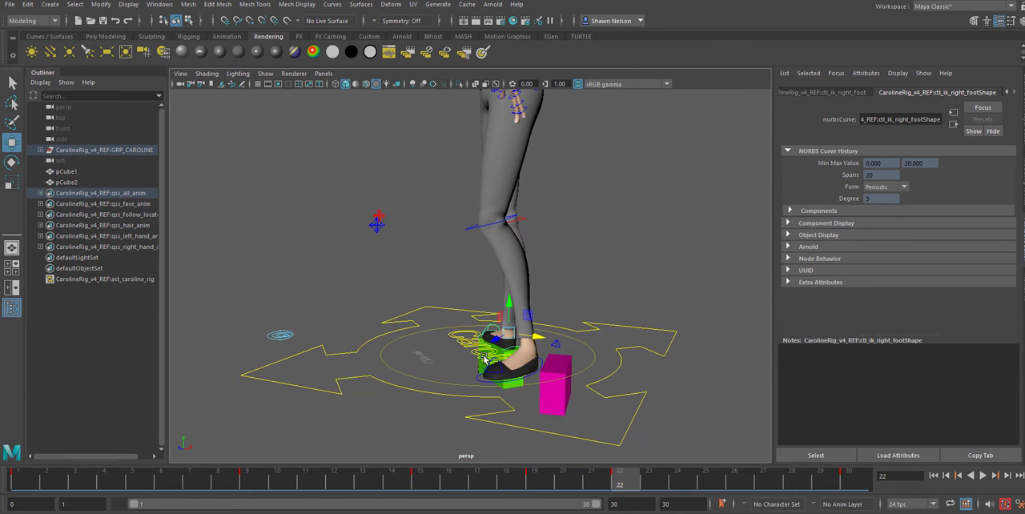
pyautogui.click(526, 343)
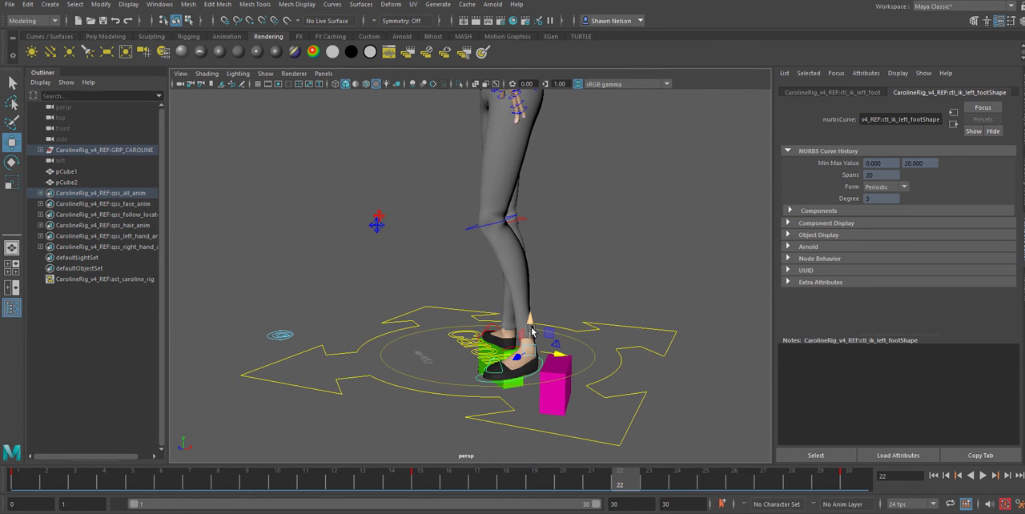
pyautogui.moveTo(531, 331); pyautogui.dragTo(571, 297)
pyautogui.press('e')
pyautogui.press('w')
pyautogui.moveTo(599, 329); pyautogui.dragTo(566, 328)
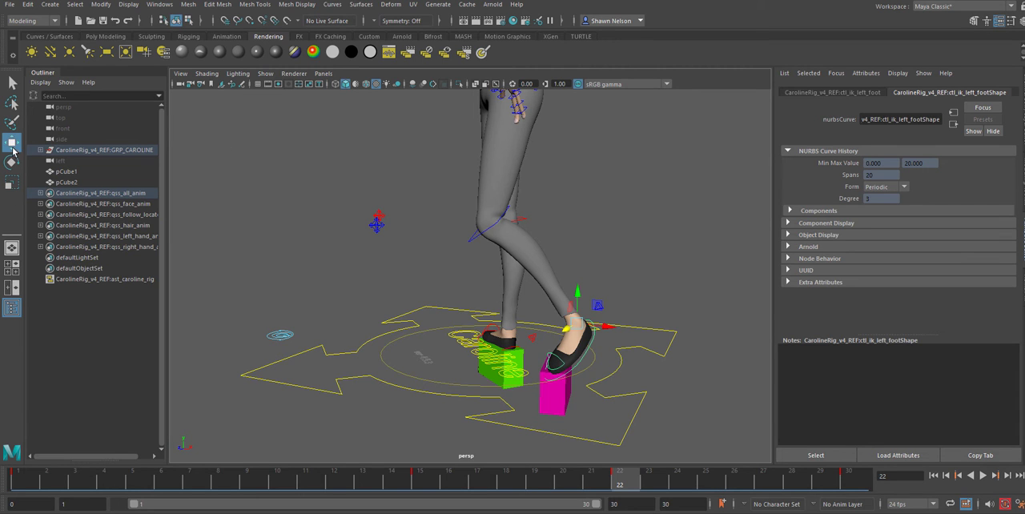
# Set the Move tool's axis orientation to Object, comparing it with World on the left foot control
pyautogui.doubleClick(12, 143)
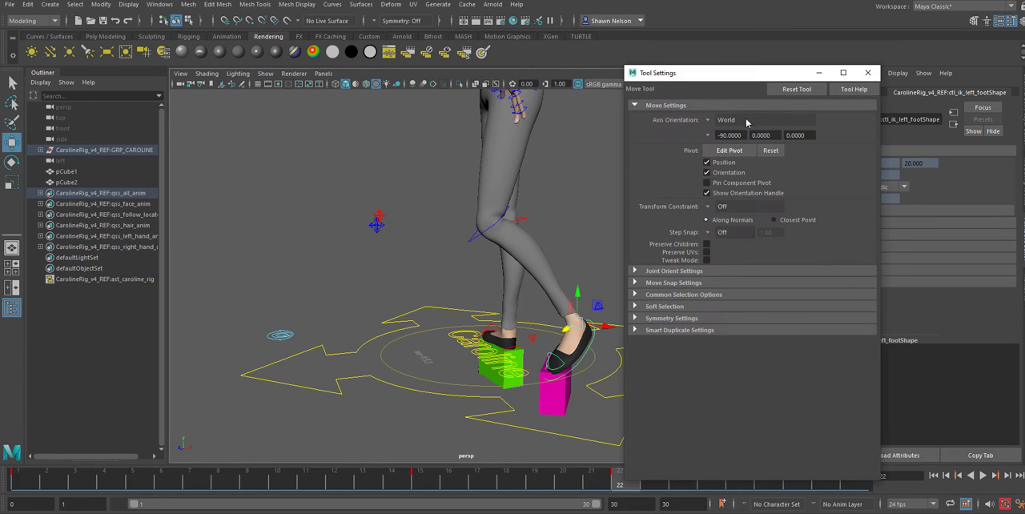
pyautogui.click(711, 121)
pyautogui.click(726, 126)
pyautogui.keyDown('alt'); pyautogui.moveTo(571, 325); pyautogui.dragTo(619, 342); pyautogui.keyUp('alt')
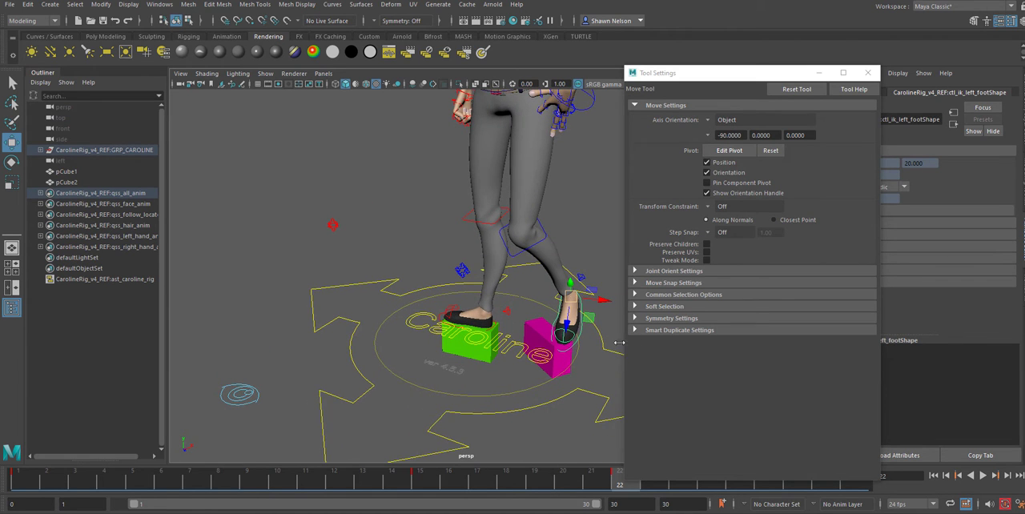
pyautogui.click(711, 122)
pyautogui.click(729, 124)
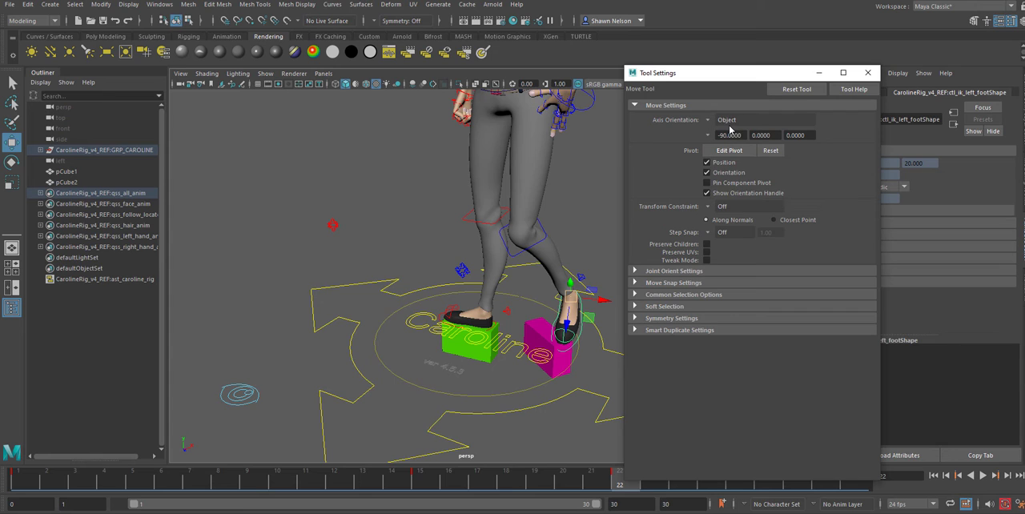
pyautogui.click(711, 120)
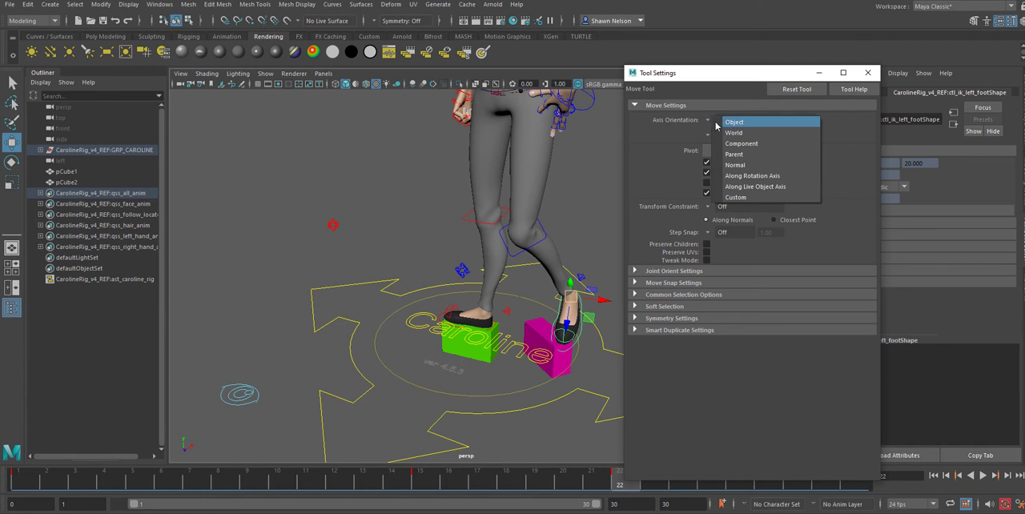
pyautogui.click(724, 121)
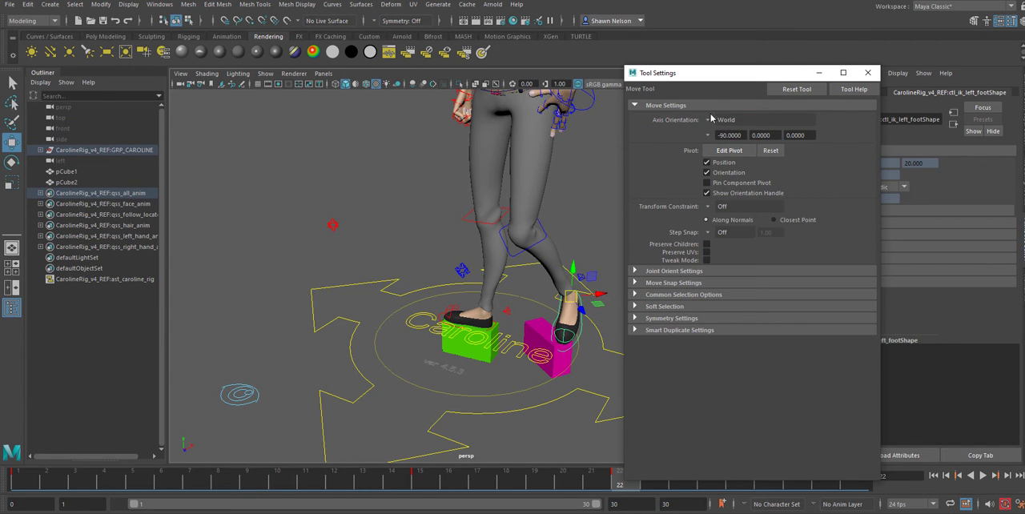
pyautogui.click(709, 122)
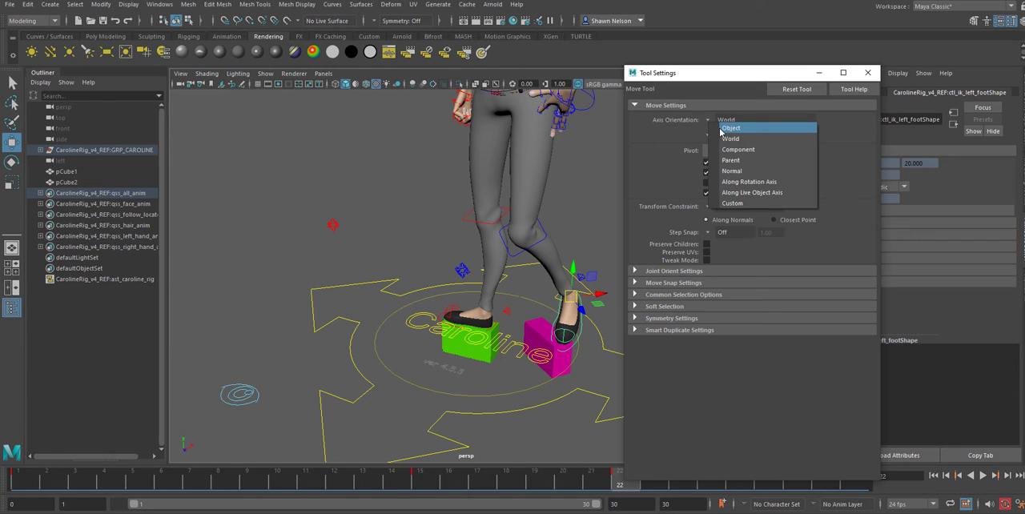
pyautogui.click(722, 131)
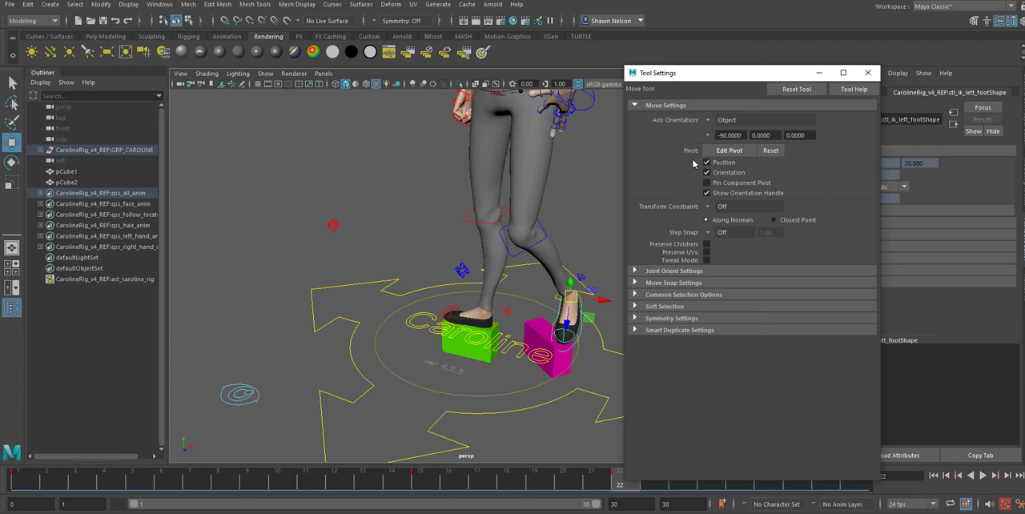
# Move the left foot control along its object axes so the toes rest on the magenta cube, and close the tool settings
pyautogui.keyDown('alt'); pyautogui.moveTo(585, 319); pyautogui.dragTo(483, 327); pyautogui.keyUp('alt')
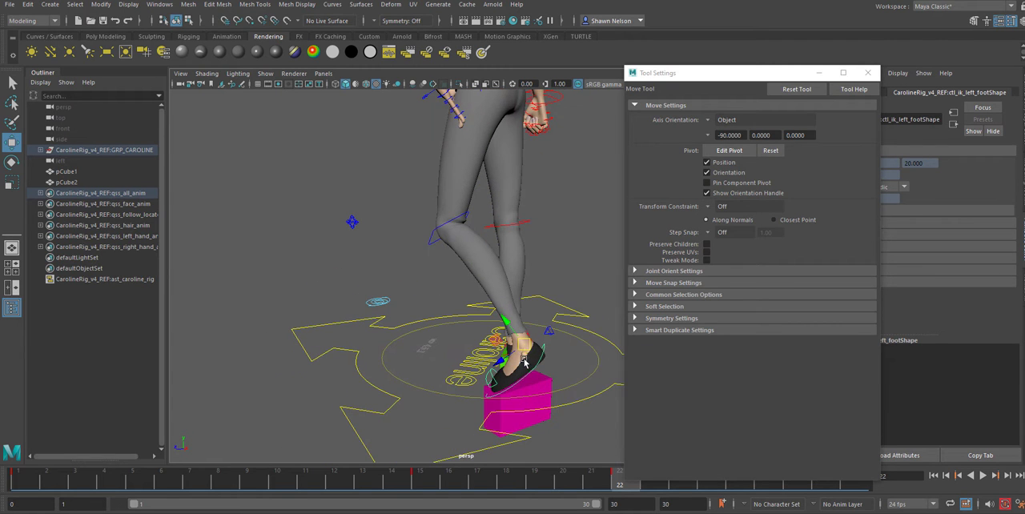
pyautogui.keyDown('alt'); pyautogui.moveTo(487, 380); pyautogui.dragTo(564, 381); pyautogui.keyUp('alt')
pyautogui.keyDown('alt'); pyautogui.moveTo(564, 381); pyautogui.dragTo(641, 443, button='right'); pyautogui.keyUp('alt')
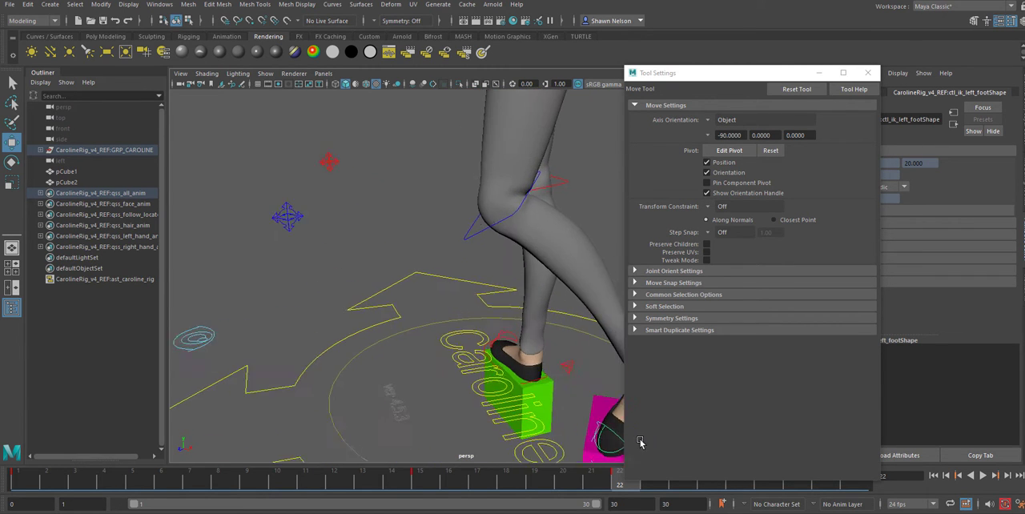
pyautogui.keyDown('alt'); pyautogui.moveTo(586, 338); pyautogui.dragTo(416, 233, button='middle'); pyautogui.keyUp('alt')
pyautogui.keyDown('alt'); pyautogui.moveTo(415, 232); pyautogui.dragTo(489, 353); pyautogui.keyUp('alt')
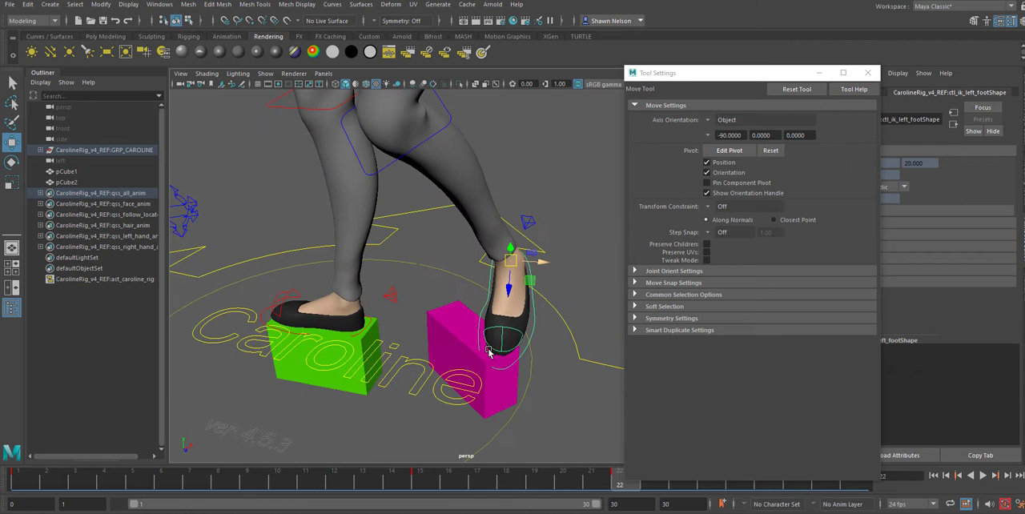
pyautogui.moveTo(544, 268); pyautogui.dragTo(502, 247)
pyautogui.moveTo(501, 289); pyautogui.dragTo(505, 293)
pyautogui.keyDown('alt'); pyautogui.moveTo(561, 330); pyautogui.dragTo(519, 336); pyautogui.keyUp('alt')
pyautogui.scroll(-6, 519, 337)
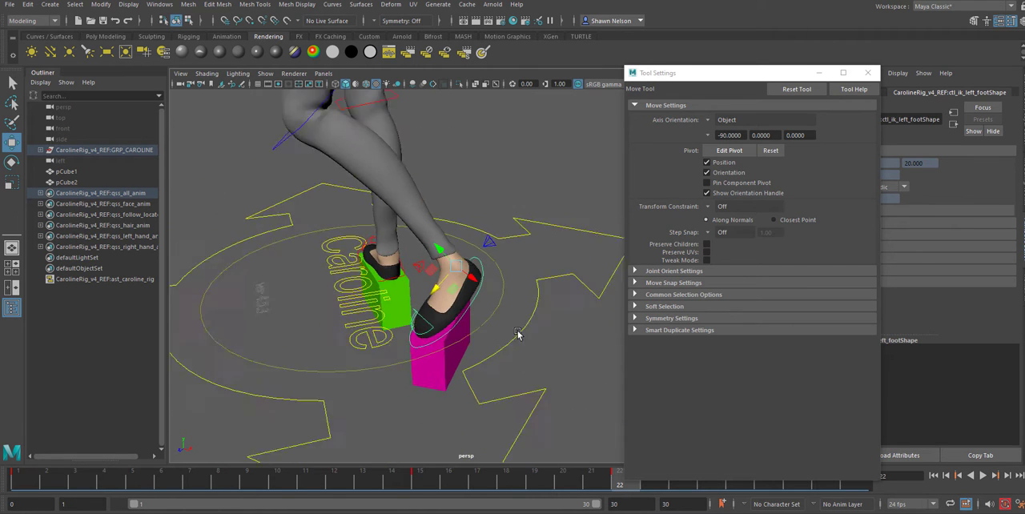
pyautogui.click(867, 73)
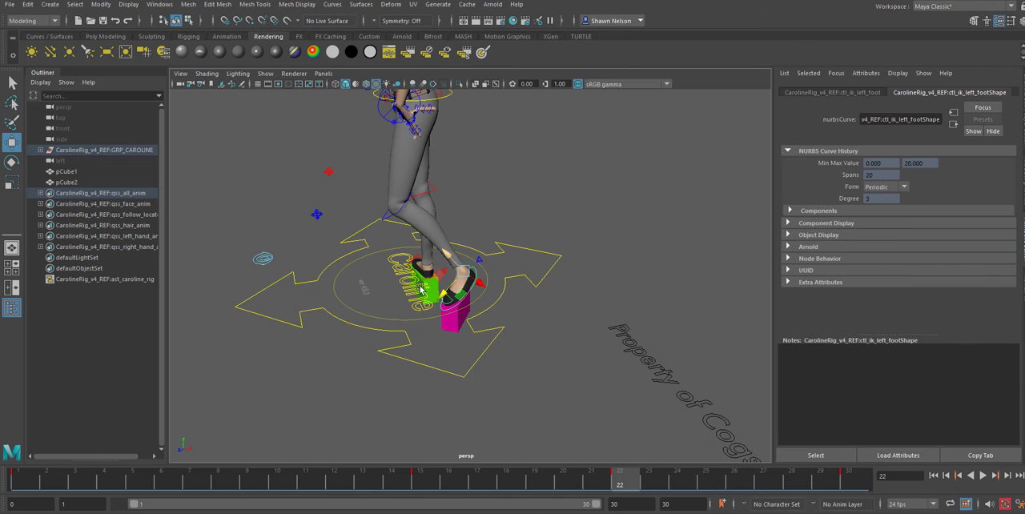
# In the orthographic side view, move the root control at frame 22 so the hips shift over the right foot on the green cube
pyautogui.keyDown('alt'); pyautogui.moveTo(695, 398); pyautogui.dragTo(614, 286); pyautogui.keyUp('alt')
pyautogui.press('space')
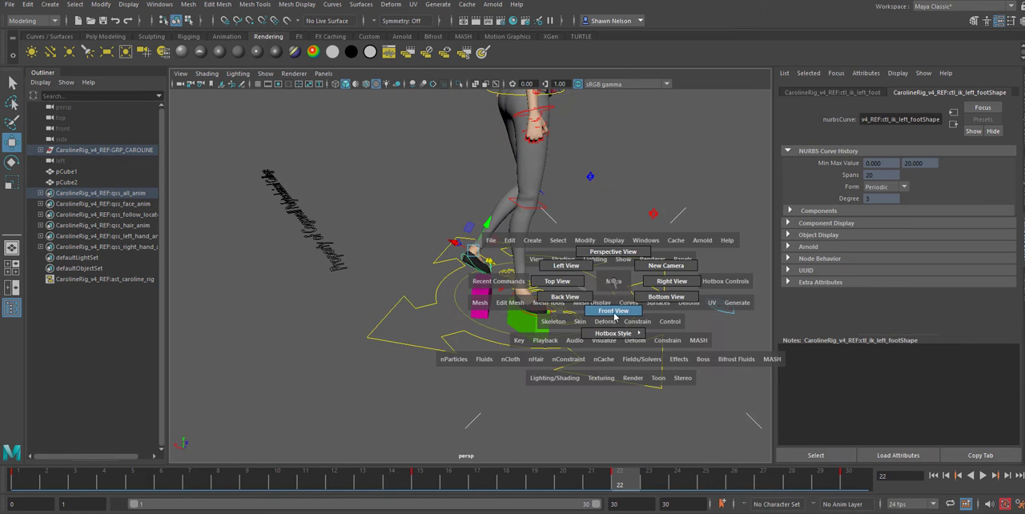
pyautogui.click(613, 312)
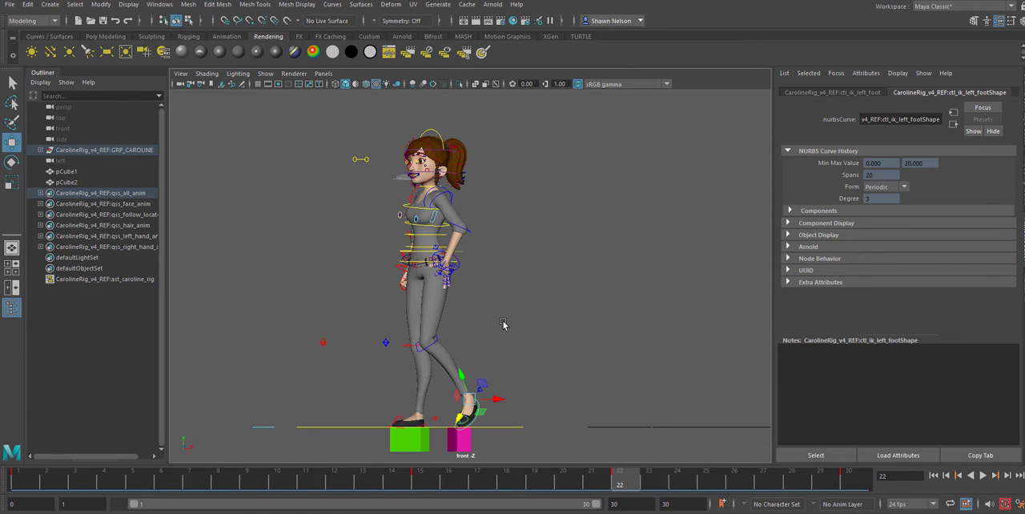
pyautogui.keyDown('alt'); pyautogui.moveTo(503, 323); pyautogui.dragTo(518, 323, button='right'); pyautogui.keyUp('alt')
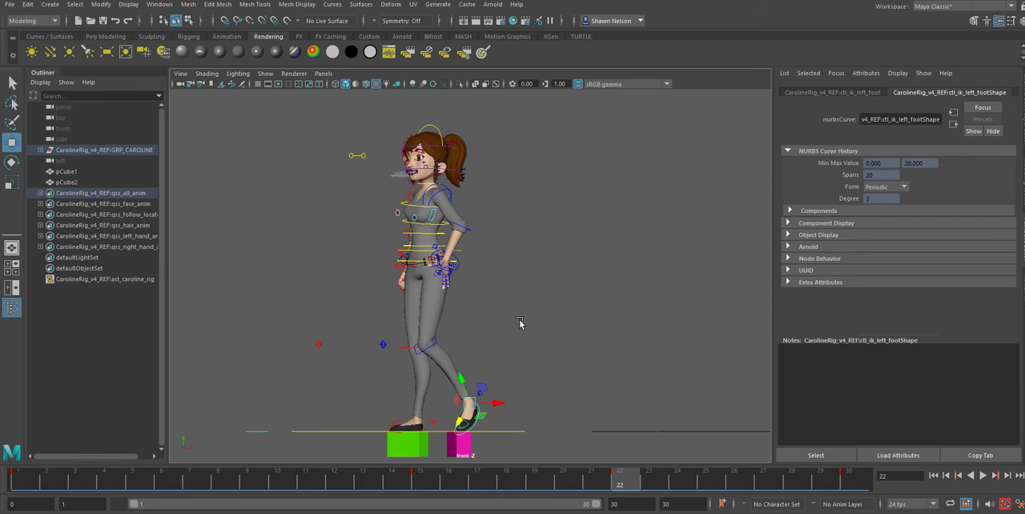
pyautogui.press('space')
pyautogui.click(565, 336)
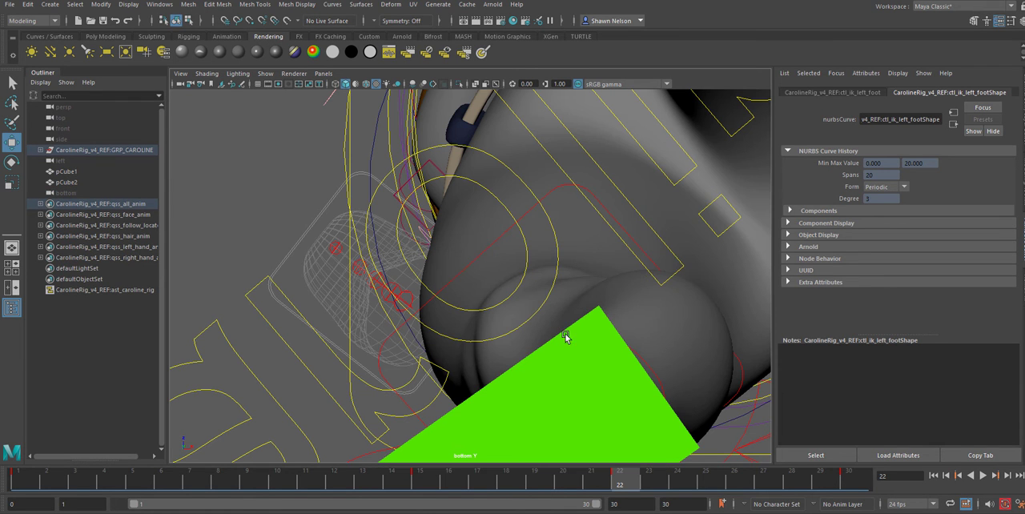
pyautogui.keyDown('alt'); pyautogui.moveTo(669, 384); pyautogui.dragTo(391, 33, button='right'); pyautogui.keyUp('alt')
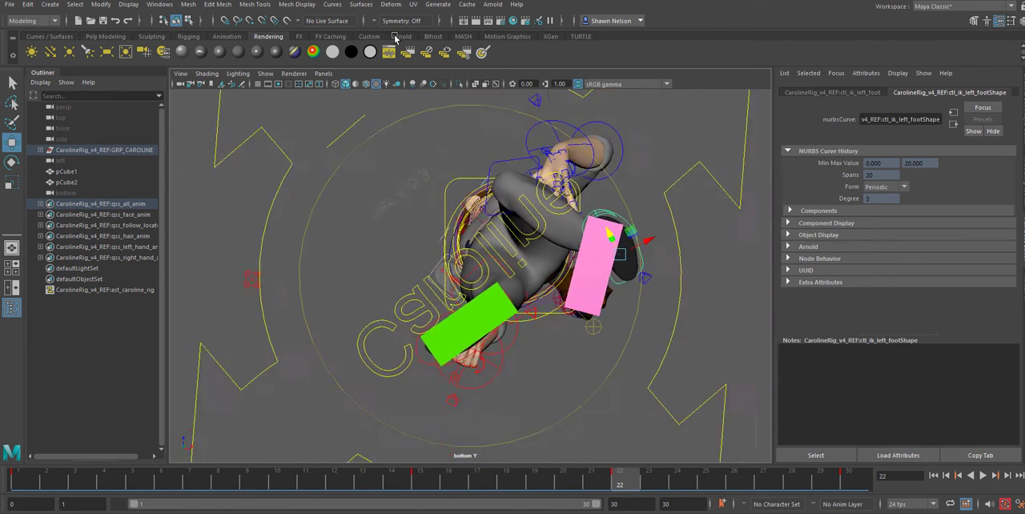
pyautogui.press('space')
pyautogui.click(553, 227)
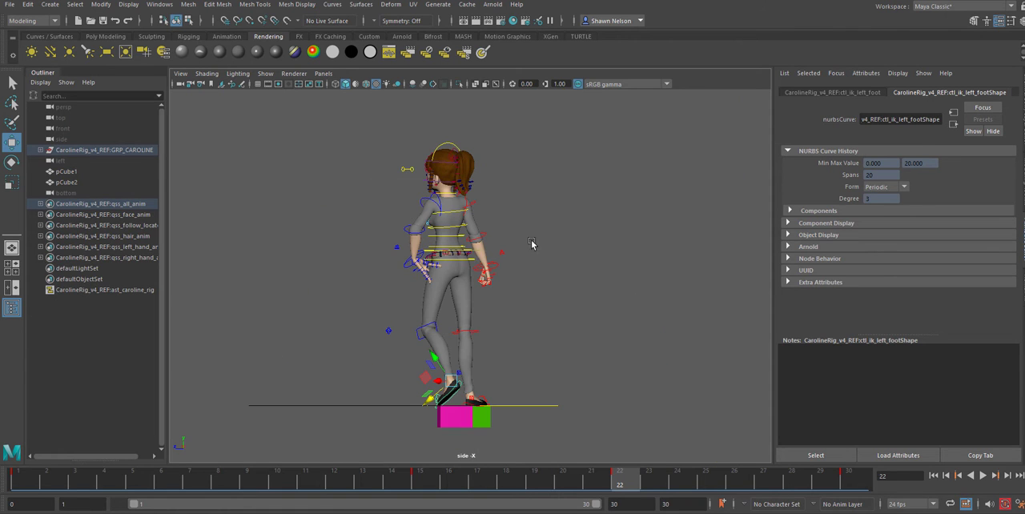
pyautogui.click(465, 250)
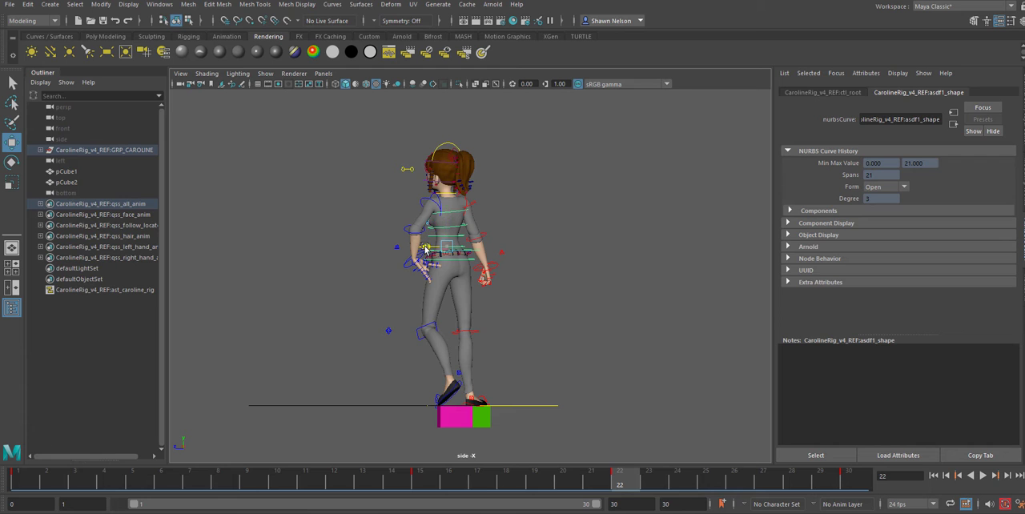
pyautogui.moveTo(425, 249); pyautogui.dragTo(446, 254)
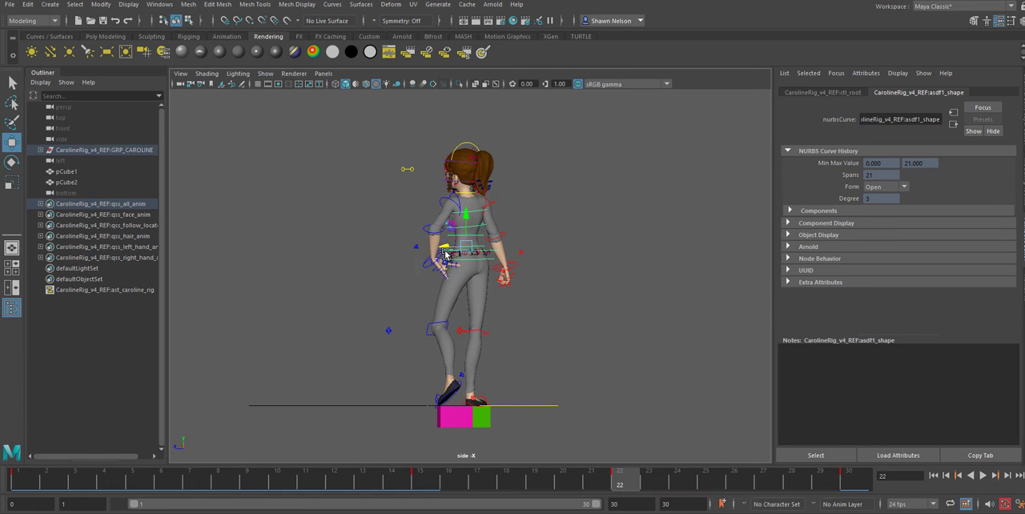
# Shift the root control slightly more sideways toward the right foot in the perspective view and scrub through the turn to check it
pyautogui.keyDown('alt'); pyautogui.moveTo(546, 325); pyautogui.dragTo(647, 307); pyautogui.keyUp('alt')
pyautogui.press('space')
pyautogui.moveTo(562, 303); pyautogui.dragTo(614, 289)
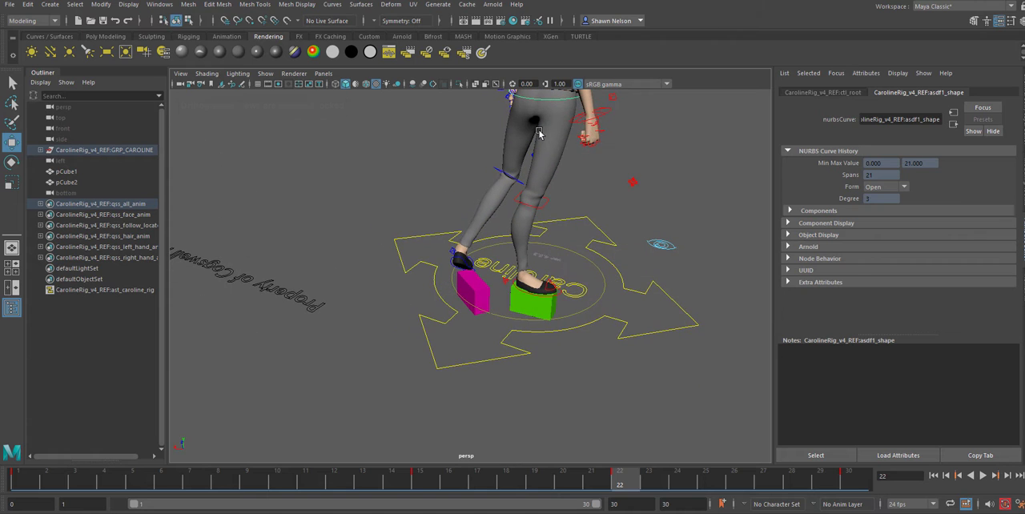
pyautogui.keyDown('alt'); pyautogui.moveTo(539, 134); pyautogui.dragTo(577, 283); pyautogui.keyUp('alt')
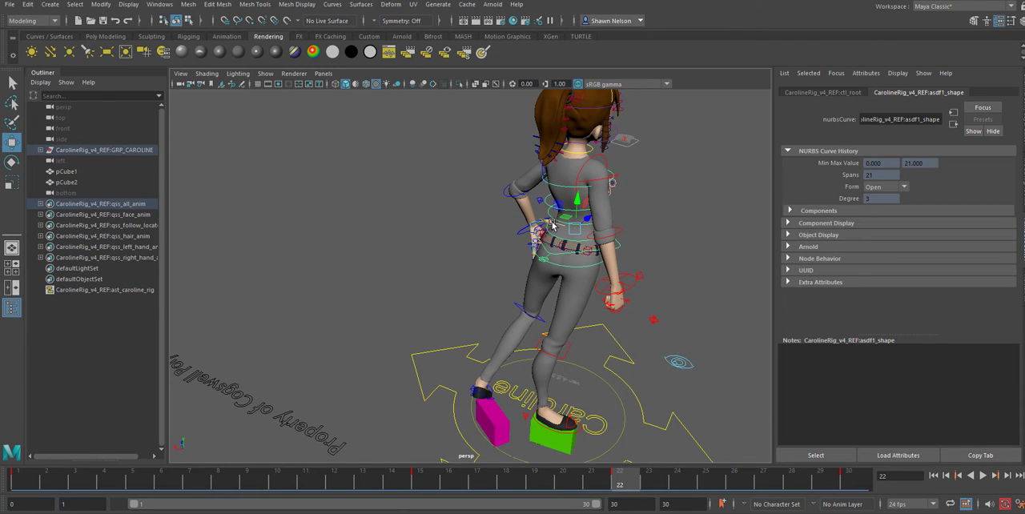
pyautogui.moveTo(588, 218); pyautogui.dragTo(510, 223)
pyautogui.keyDown('alt'); pyautogui.moveTo(665, 333); pyautogui.dragTo(485, 300); pyautogui.keyUp('alt')
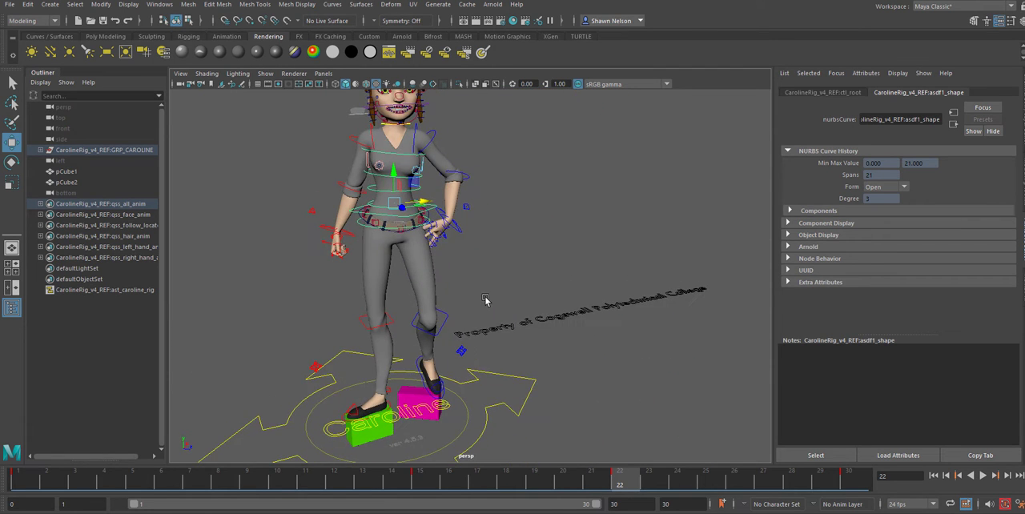
pyautogui.click(425, 201)
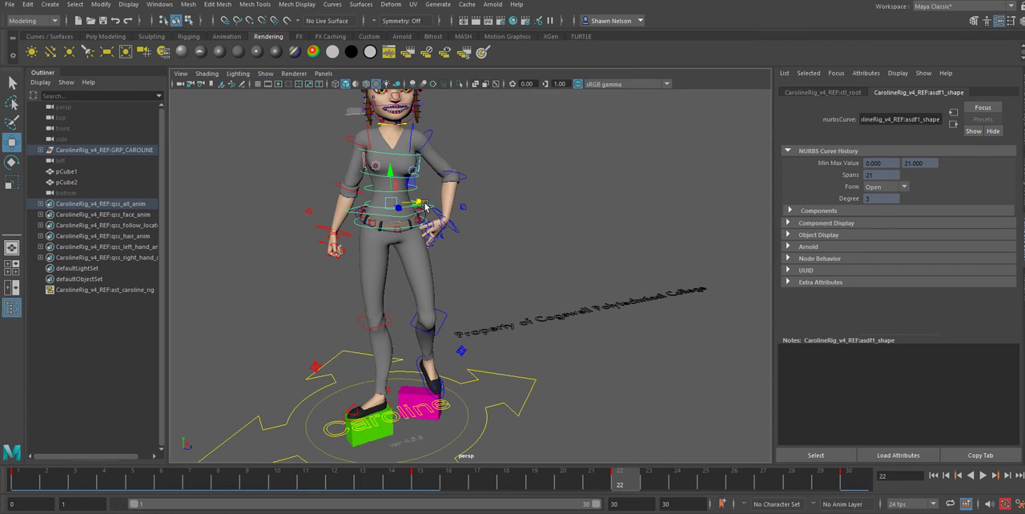
pyautogui.moveTo(427, 481); pyautogui.dragTo(601, 511)
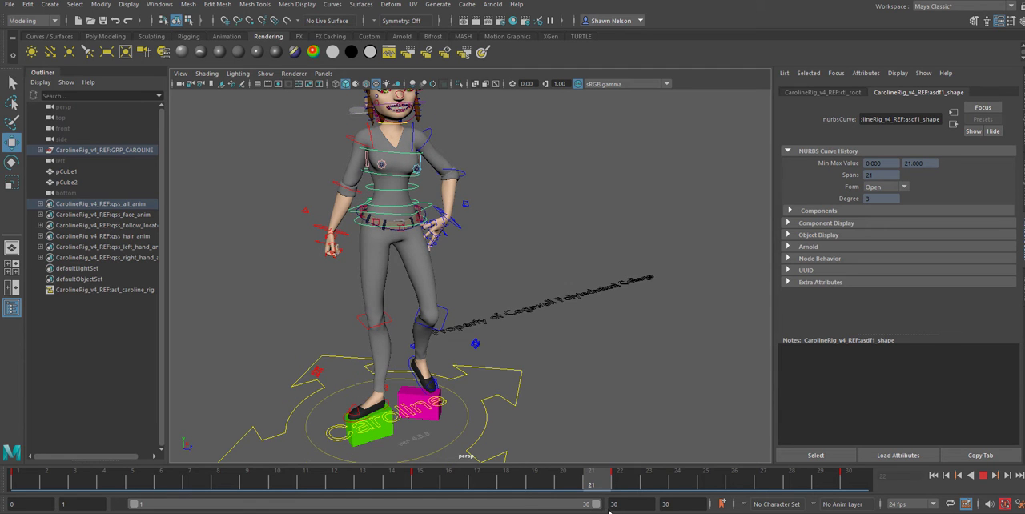
pyautogui.moveTo(608, 470); pyautogui.dragTo(616, 510)
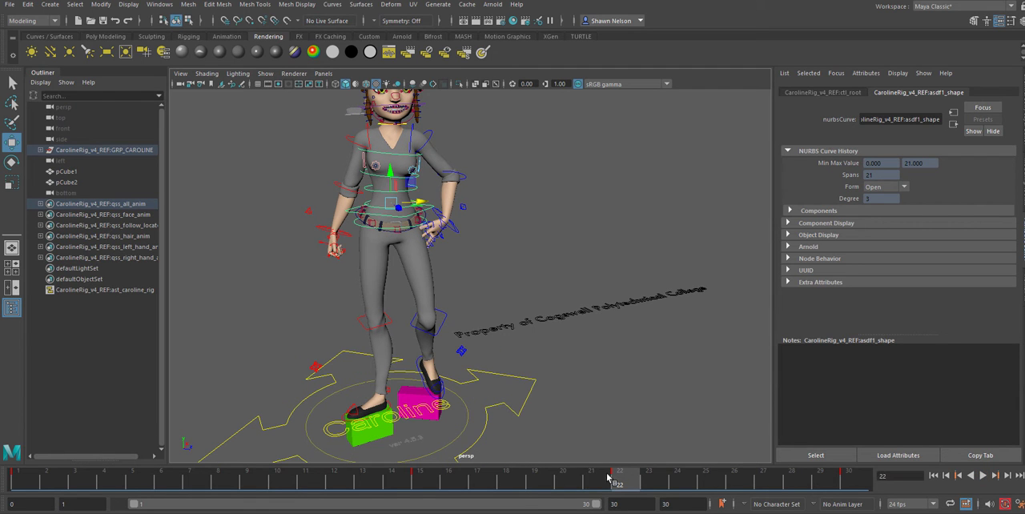
# Stop at frame 19, select the left foot IK control and set the Move tool's axis orientation to World
pyautogui.moveTo(609, 478); pyautogui.dragTo(551, 505)
pyautogui.keyDown('alt'); pyautogui.moveTo(423, 379); pyautogui.dragTo(404, 373); pyautogui.keyUp('alt')
pyautogui.keyDown('alt'); pyautogui.moveTo(404, 373); pyautogui.dragTo(487, 417, button='right'); pyautogui.keyUp('alt')
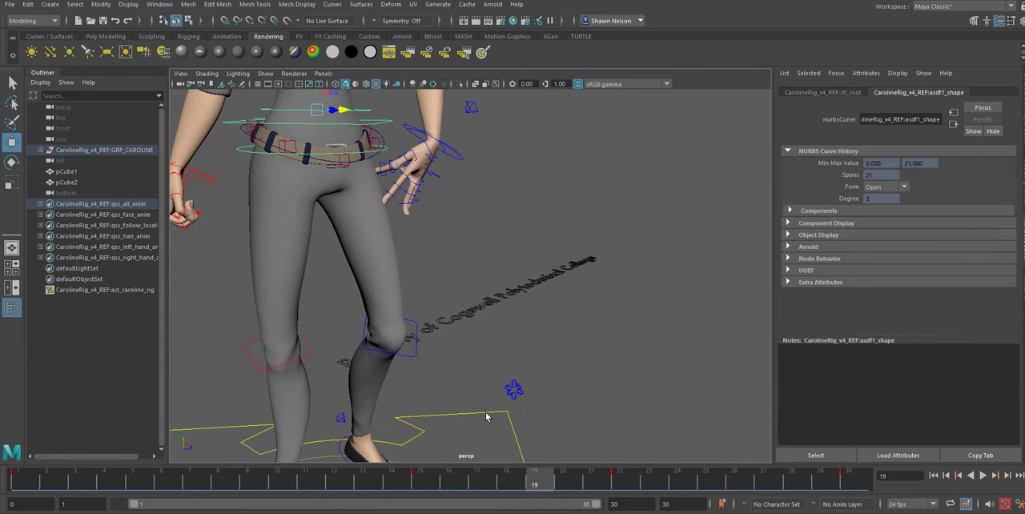
pyautogui.keyDown('alt'); pyautogui.moveTo(486, 417); pyautogui.dragTo(512, 201, button='middle'); pyautogui.keyUp('alt')
pyautogui.click(357, 287)
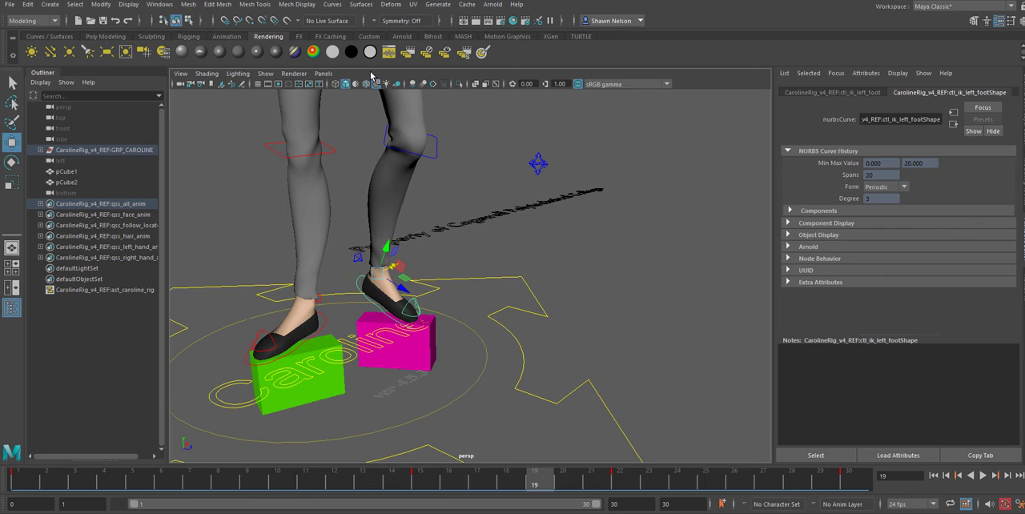
pyautogui.doubleClick(12, 142)
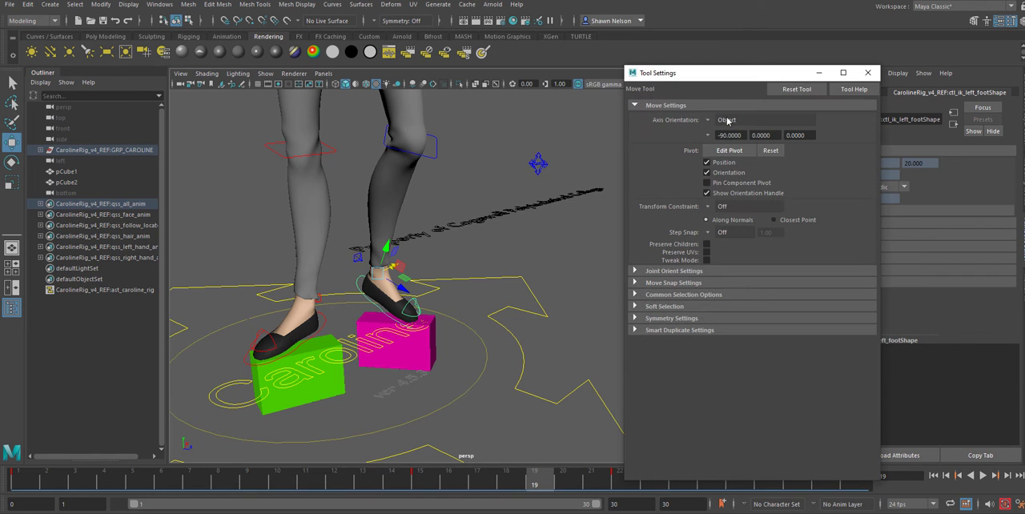
pyautogui.click(711, 119)
pyautogui.click(725, 126)
# Reposition the left foot control along the world axes so the toes clear the magenta cube at frame 19, and close the tool settings
pyautogui.moveTo(405, 278); pyautogui.dragTo(390, 255)
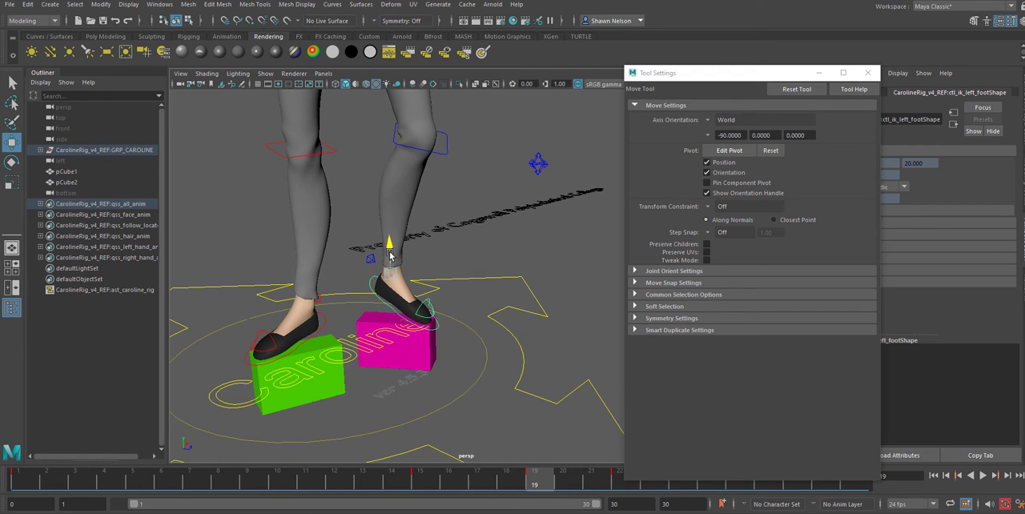
pyautogui.keyDown('alt'); pyautogui.moveTo(482, 311); pyautogui.dragTo(459, 262); pyautogui.keyUp('alt')
pyautogui.keyDown('alt'); pyautogui.moveTo(417, 364); pyautogui.dragTo(438, 363); pyautogui.keyUp('alt')
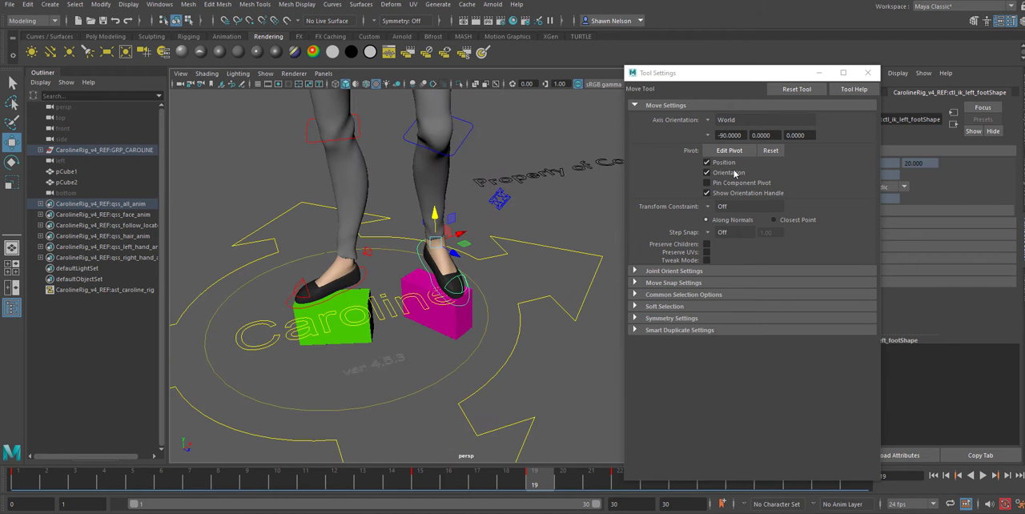
pyautogui.click(868, 73)
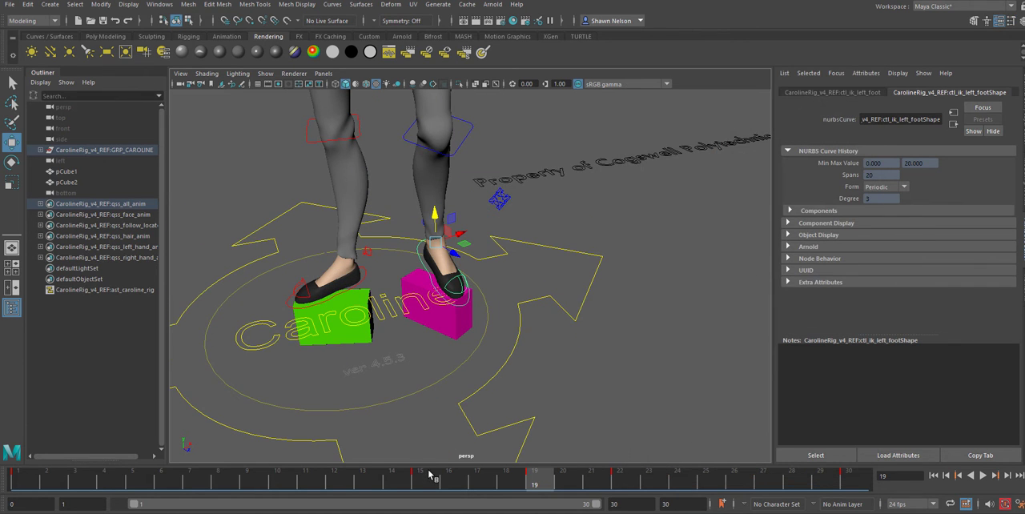
# Play the turn, stop it and scrub from the start to frame 22 to examine the full-body motion from several angles
pyautogui.hotkey('alt', 'v')
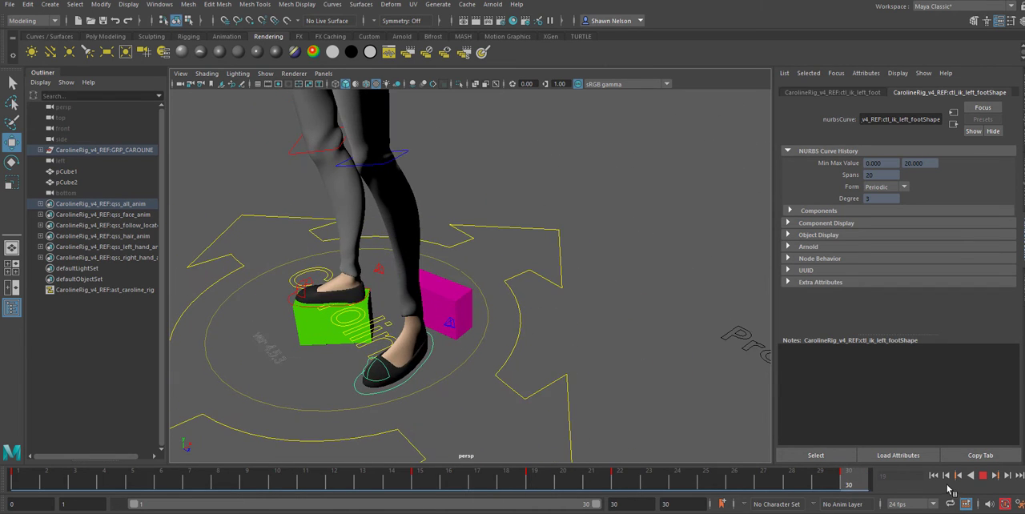
pyautogui.click(983, 476)
pyautogui.keyDown('alt'); pyautogui.moveTo(457, 401); pyautogui.dragTo(360, 120, button='right'); pyautogui.keyUp('alt')
pyautogui.keyDown('alt'); pyautogui.moveTo(461, 170); pyautogui.dragTo(416, 363, button='middle'); pyautogui.keyUp('alt')
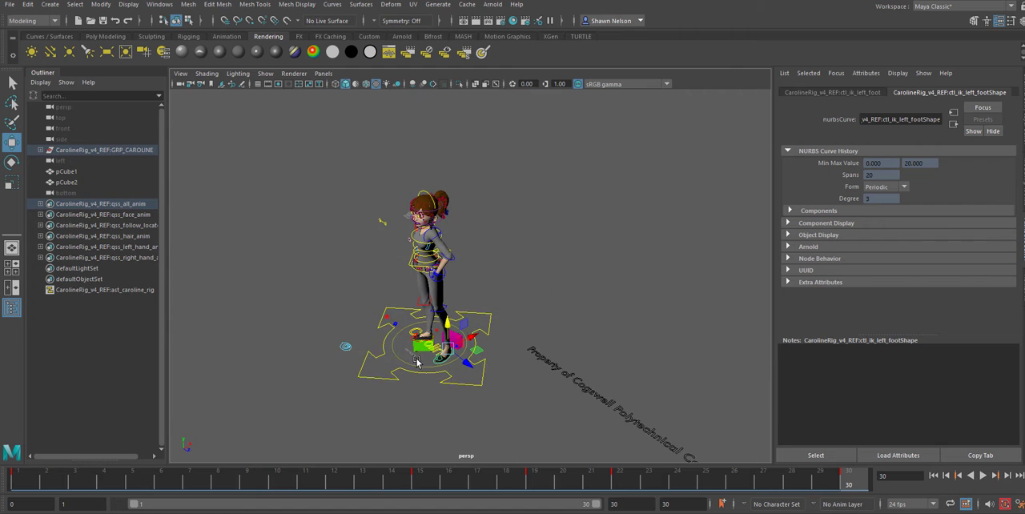
pyautogui.keyDown('alt'); pyautogui.moveTo(417, 363); pyautogui.dragTo(440, 215); pyautogui.keyUp('alt')
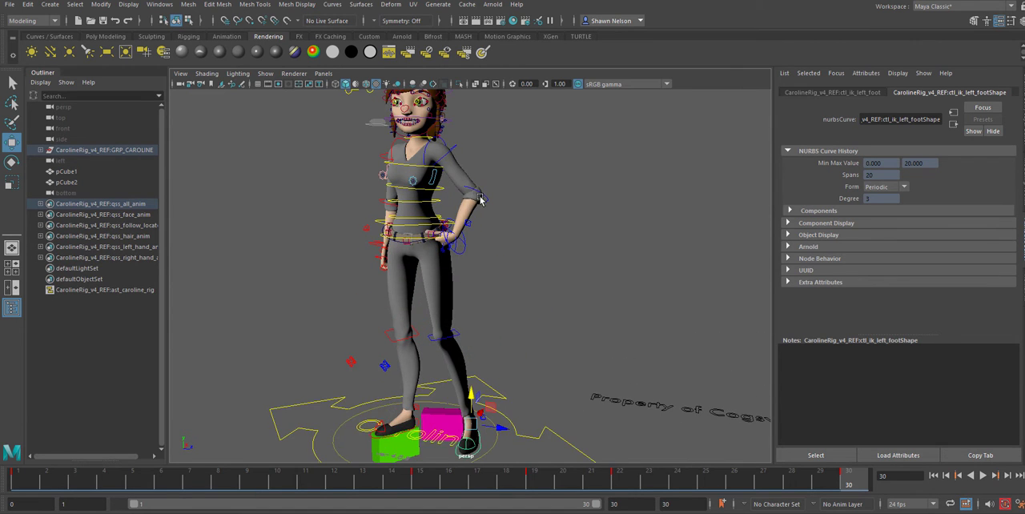
pyautogui.keyDown('alt'); pyautogui.moveTo(481, 199); pyautogui.dragTo(476, 345, button='middle'); pyautogui.keyUp('alt')
pyautogui.keyDown('alt'); pyautogui.moveTo(476, 345); pyautogui.dragTo(481, 329); pyautogui.keyUp('alt')
pyautogui.keyDown('alt'); pyautogui.moveTo(481, 329); pyautogui.dragTo(457, 265, button='right'); pyautogui.keyUp('alt')
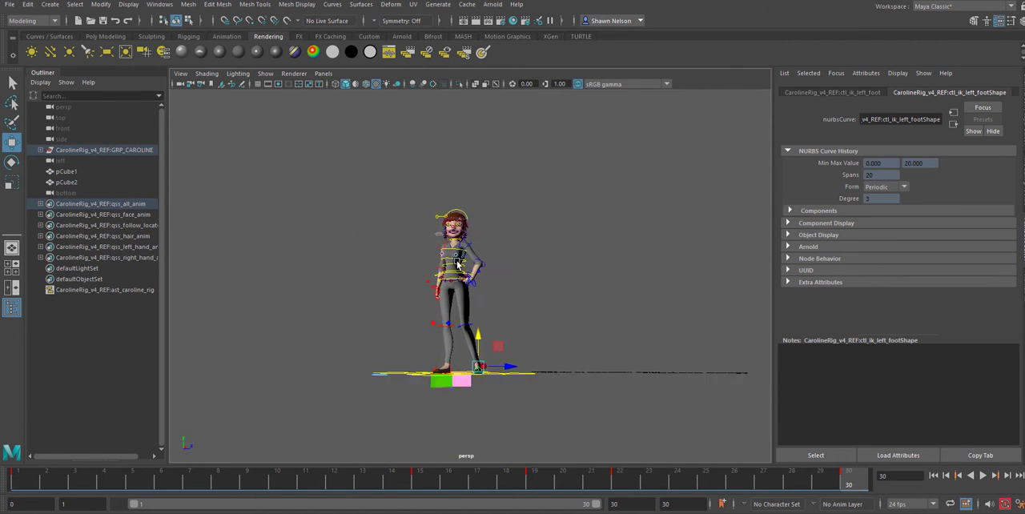
pyautogui.keyDown('alt'); pyautogui.moveTo(457, 265); pyautogui.dragTo(467, 276); pyautogui.keyUp('alt')
pyautogui.keyDown('alt'); pyautogui.moveTo(467, 276); pyautogui.dragTo(510, 339, button='right'); pyautogui.keyUp('alt')
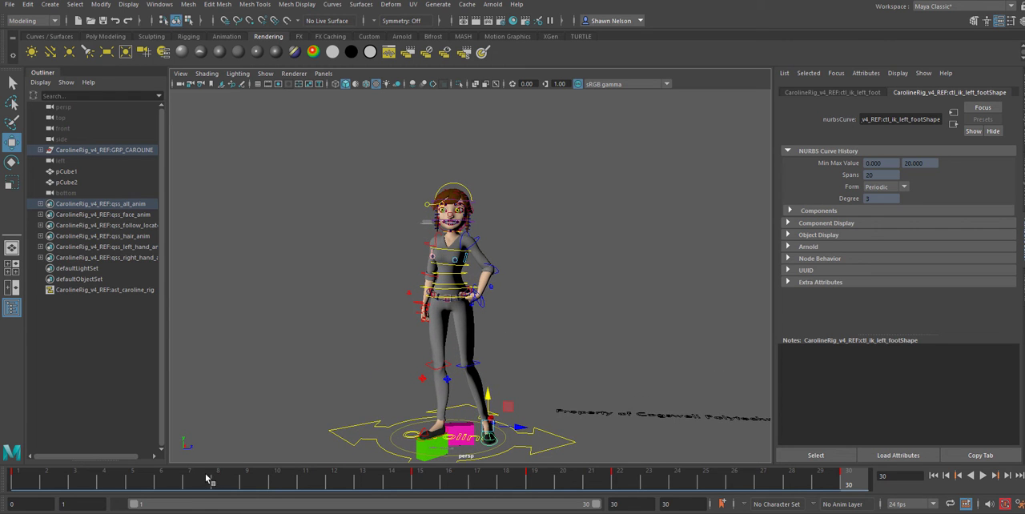
pyautogui.click(32, 479)
pyautogui.moveTo(48, 480)
pyautogui.mouseDown()
pyautogui.moveTo(487, 491)
pyautogui.moveTo(618, 509)
pyautogui.mouseUp()
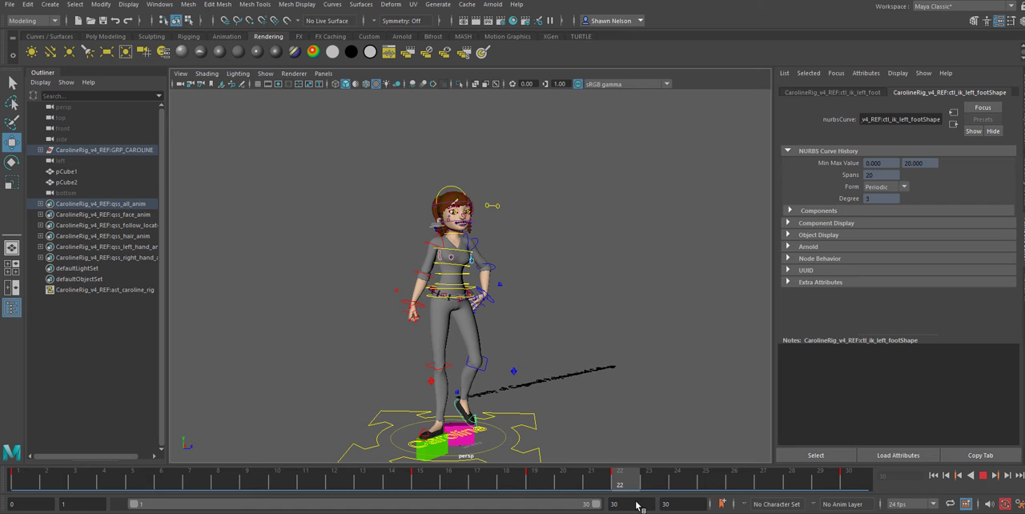
# Move the root control at frame 22 further sideways over the right foot for a stronger weight shift
pyautogui.keyDown('alt'); pyautogui.moveTo(479, 242); pyautogui.dragTo(463, 314, button='right'); pyautogui.keyUp('alt')
pyautogui.click(430, 302)
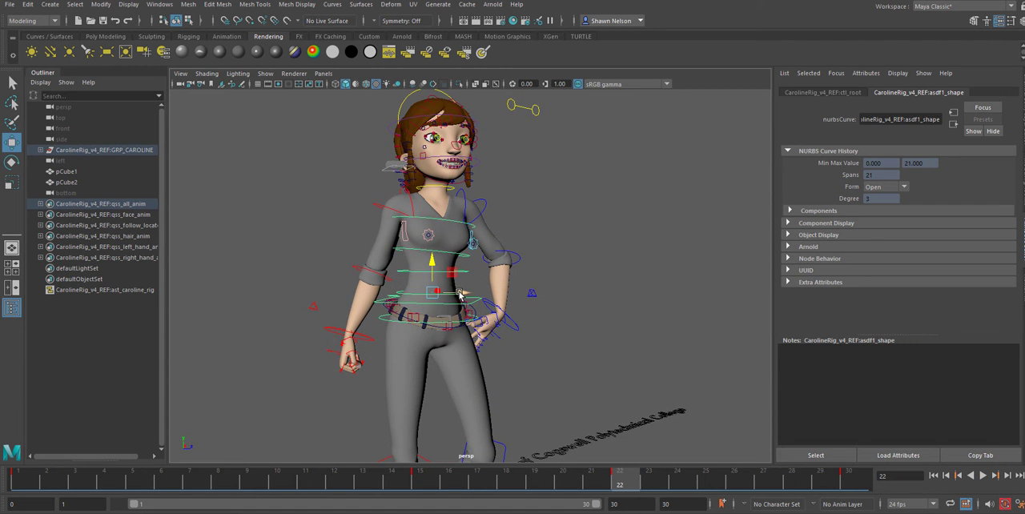
pyautogui.moveTo(461, 295); pyautogui.dragTo(442, 293)
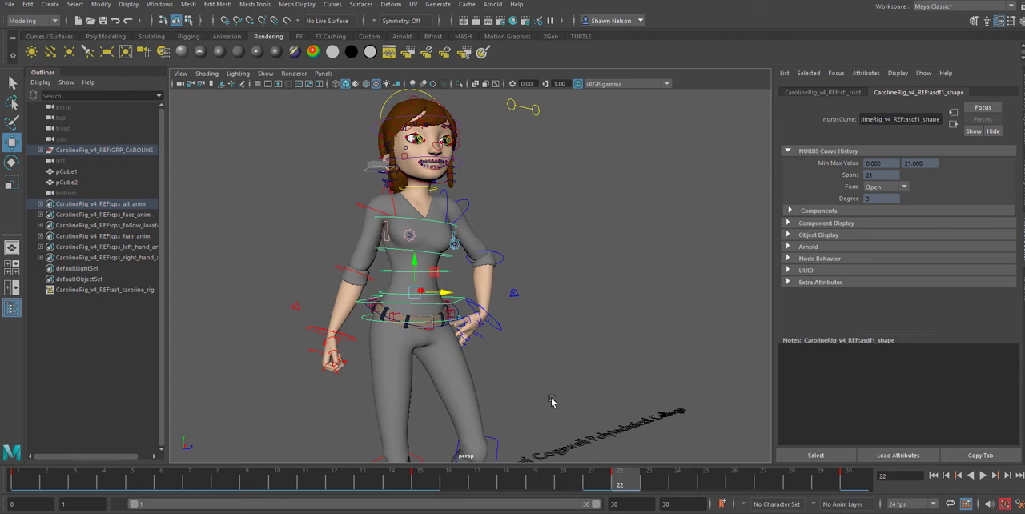
pyautogui.keyDown('alt'); pyautogui.moveTo(551, 401); pyautogui.dragTo(502, 434, button='right'); pyautogui.keyUp('alt')
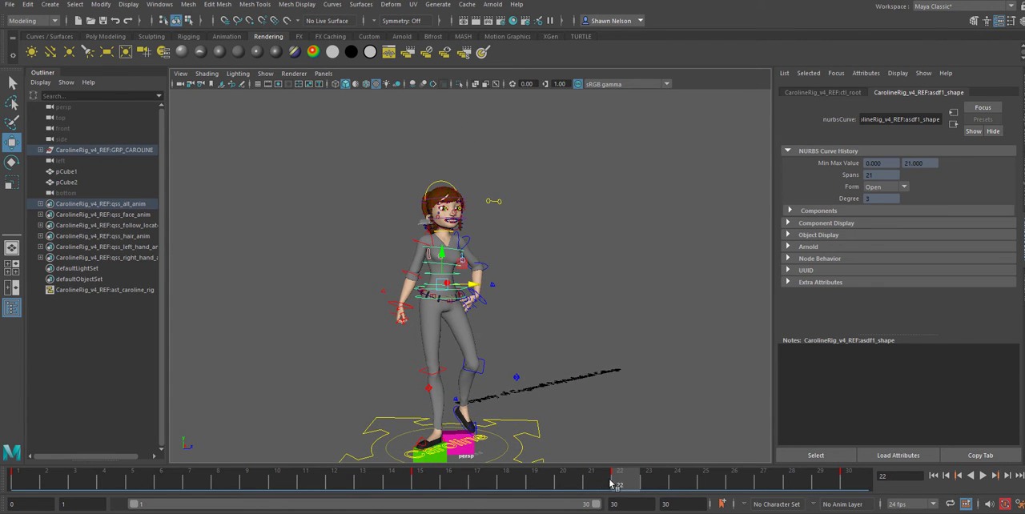
# Lower the root control at frame 26 as the left foot lands, and review the body motion through frame 30
pyautogui.moveTo(611, 480); pyautogui.dragTo(745, 487)
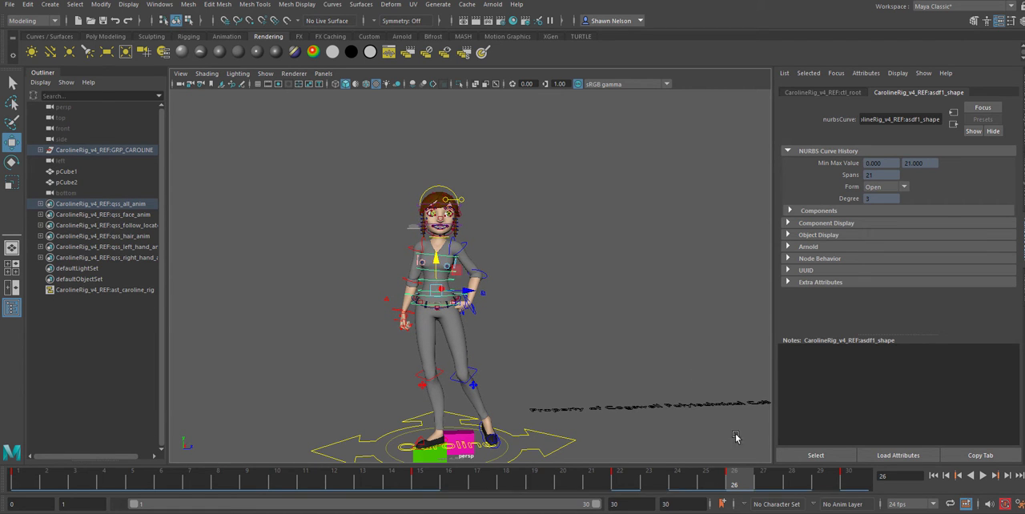
pyautogui.moveTo(742, 483); pyautogui.dragTo(621, 480)
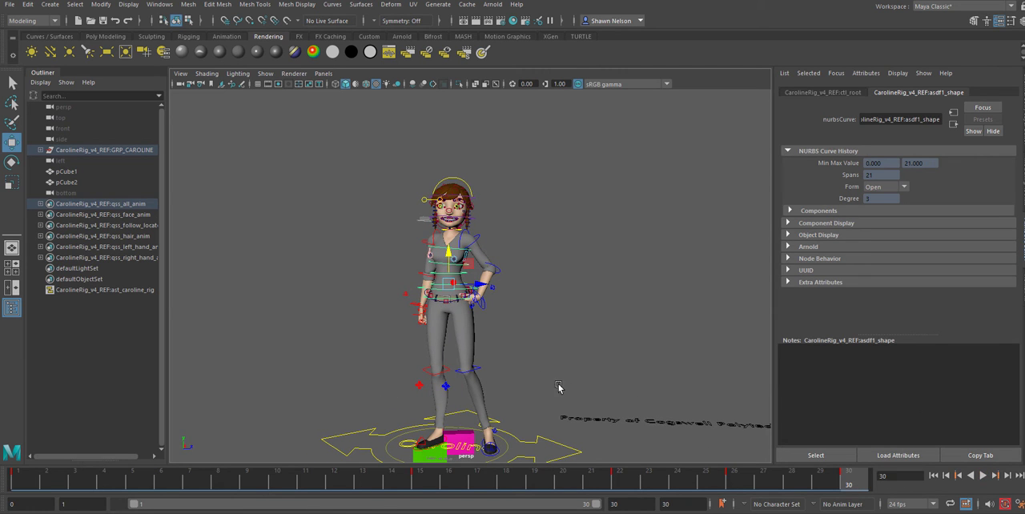
pyautogui.keyDown('alt'); pyautogui.moveTo(589, 391); pyautogui.dragTo(566, 259, button='middle'); pyautogui.keyUp('alt')
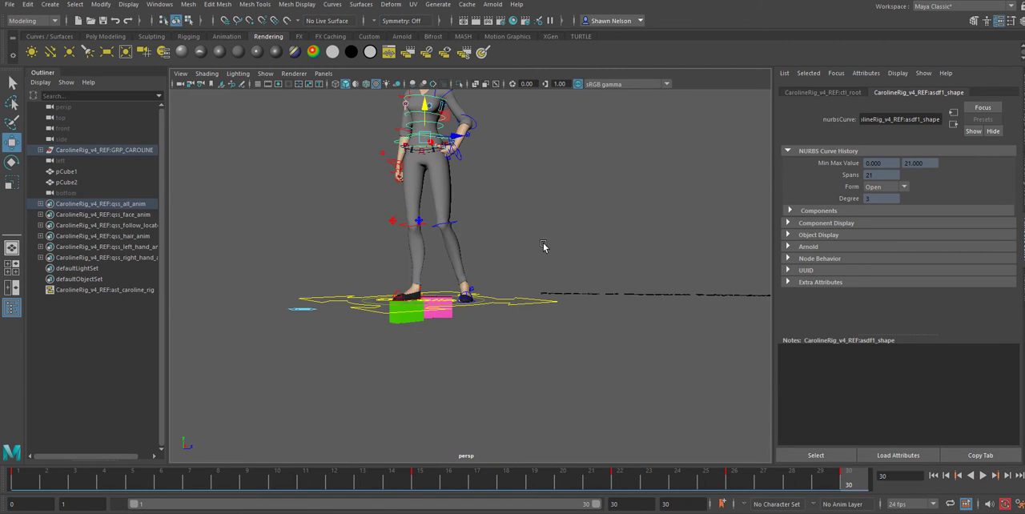
pyautogui.keyDown('alt'); pyautogui.moveTo(543, 247); pyautogui.dragTo(527, 238); pyautogui.keyUp('alt')
pyautogui.keyDown('alt'); pyautogui.moveTo(520, 201); pyautogui.dragTo(564, 254, button='middle'); pyautogui.keyUp('alt')
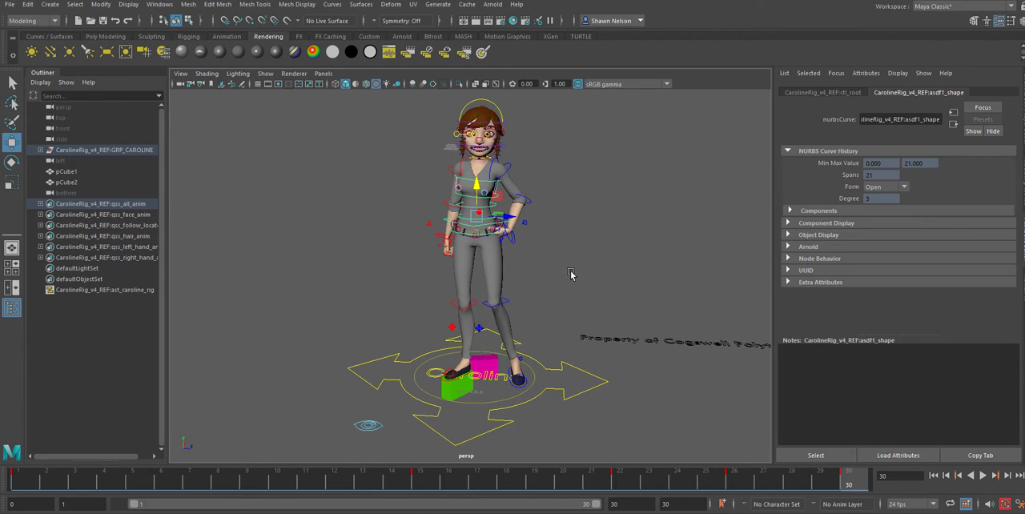
# Clear the selection and select all of the character's rig controls at frame 15 to show their keys on the timeline
pyautogui.click(572, 275)
pyautogui.click(426, 479)
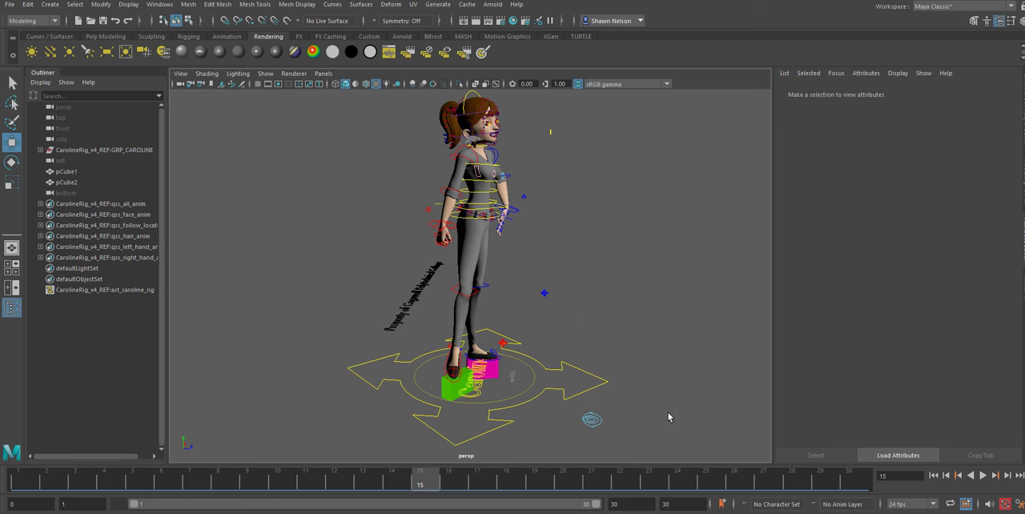
pyautogui.keyDown('alt'); pyautogui.moveTo(553, 233); pyautogui.dragTo(595, 315); pyautogui.keyUp('alt')
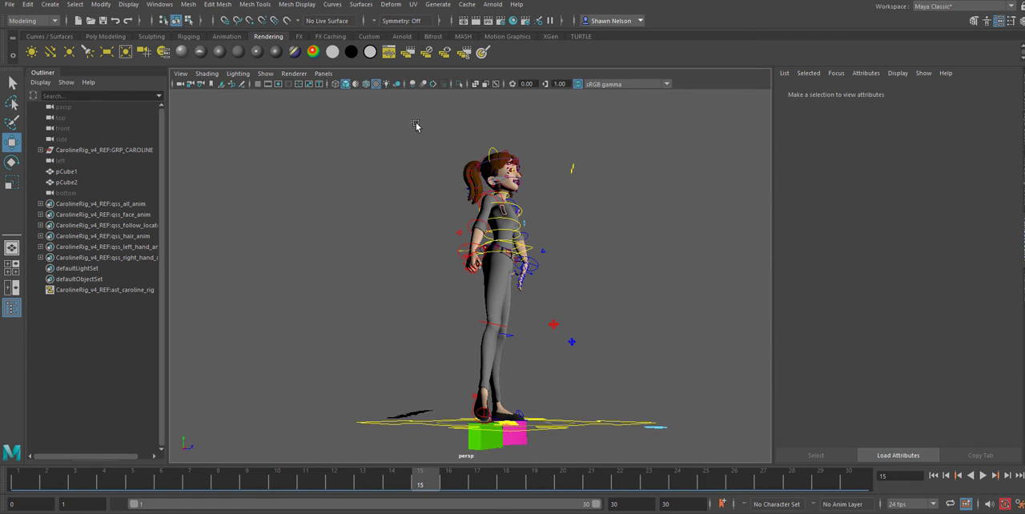
pyautogui.moveTo(415, 125); pyautogui.dragTo(595, 420)
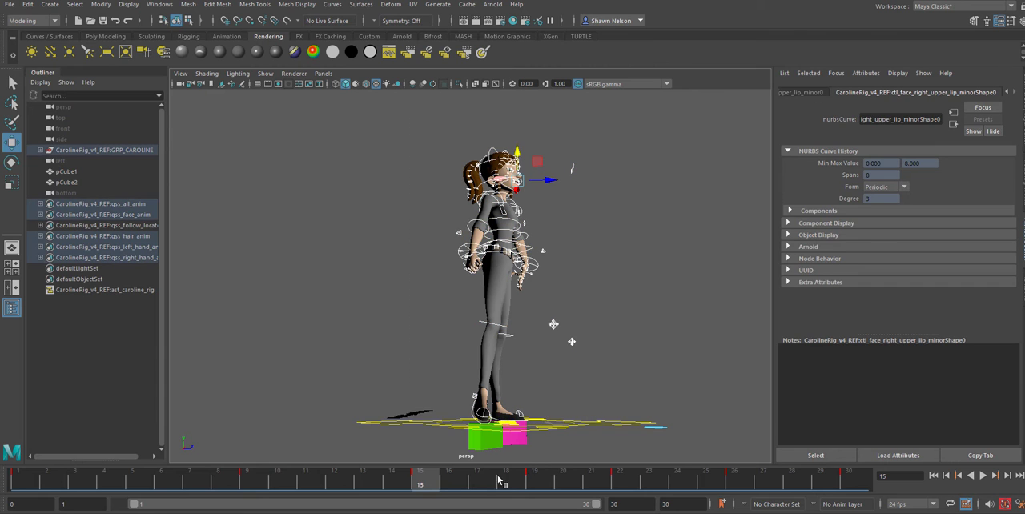
# Examine the full-body poses at frames 1, 15, 22, 30, 26, 19 and 9 from a low viewpoint
pyautogui.click(32, 481)
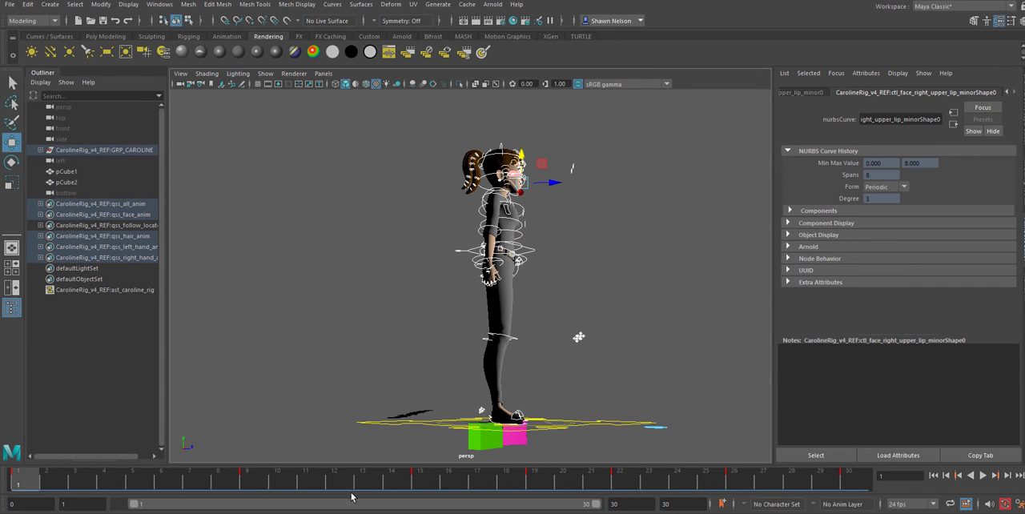
pyautogui.click(419, 479)
pyautogui.click(619, 481)
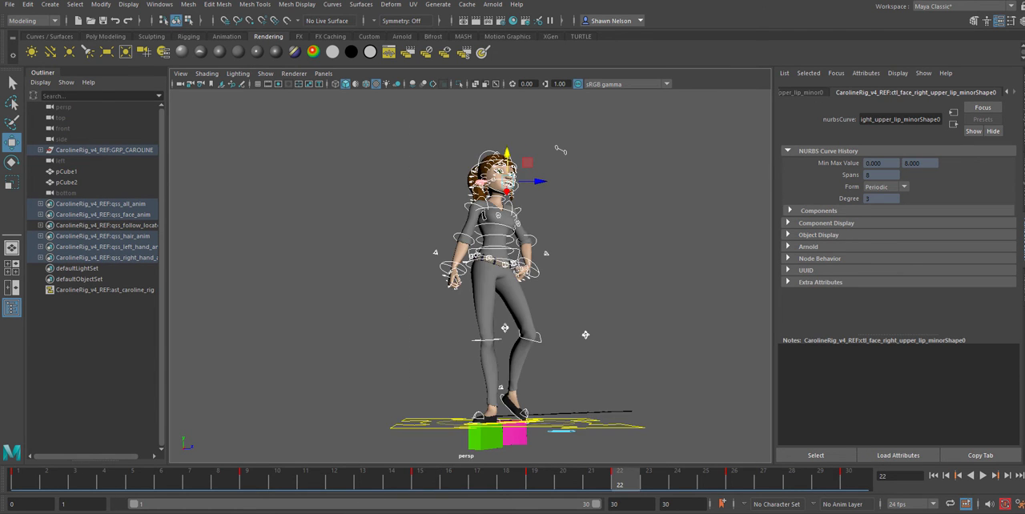
pyautogui.click(851, 478)
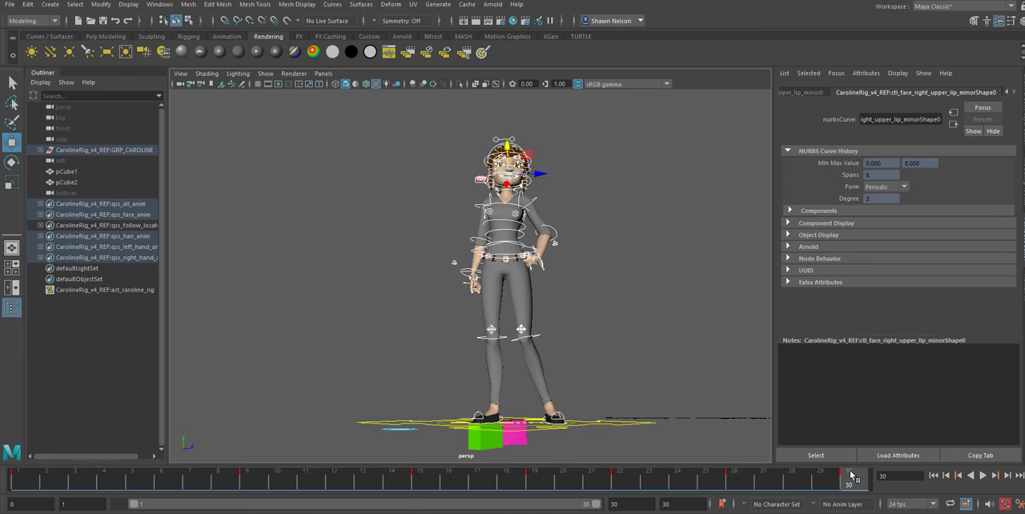
pyautogui.click(734, 479)
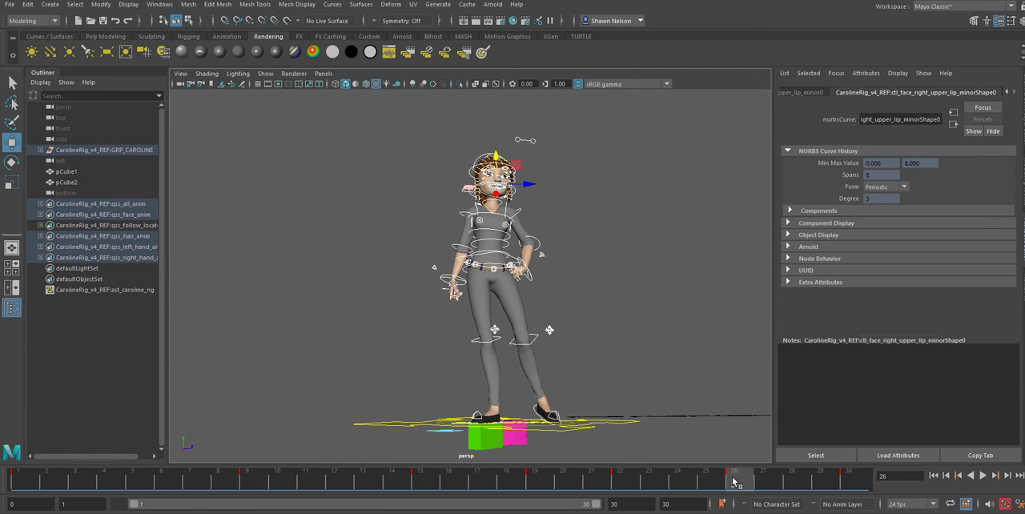
pyautogui.click(536, 481)
pyautogui.click(256, 487)
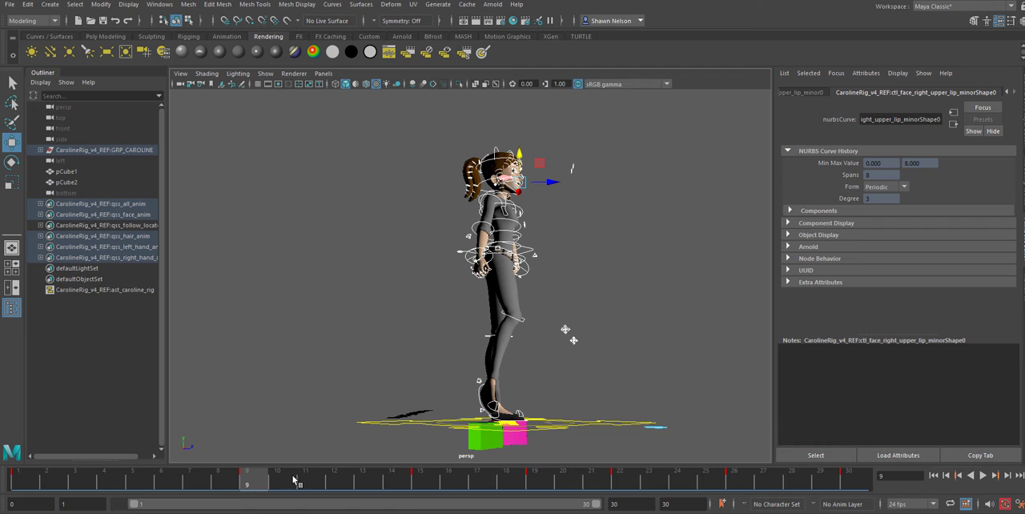
# Orbit to a raised three-quarter view and compare the poses at frames 1, 15, 22, 30, 9, 19 and 26
pyautogui.keyDown('alt'); pyautogui.moveTo(670, 342); pyautogui.dragTo(616, 374); pyautogui.keyUp('alt')
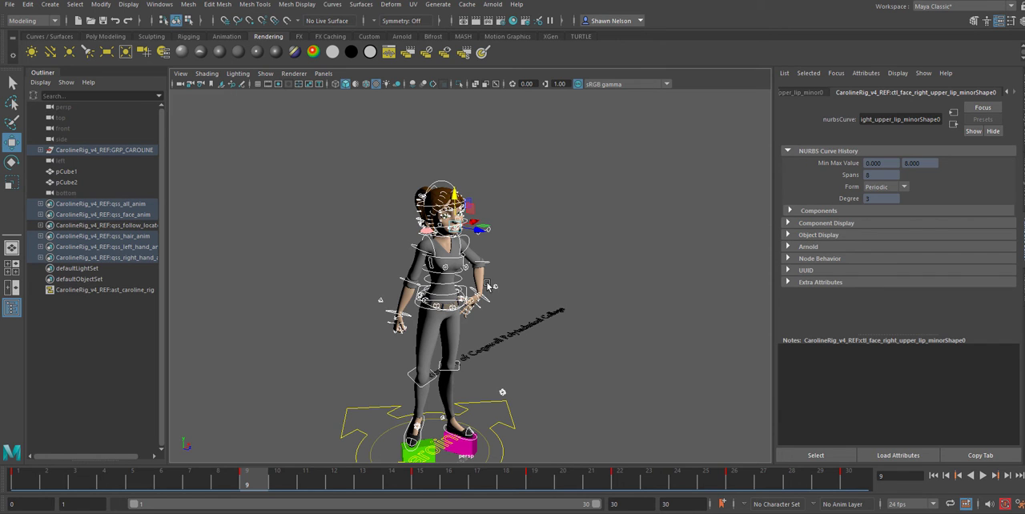
pyautogui.click(35, 481)
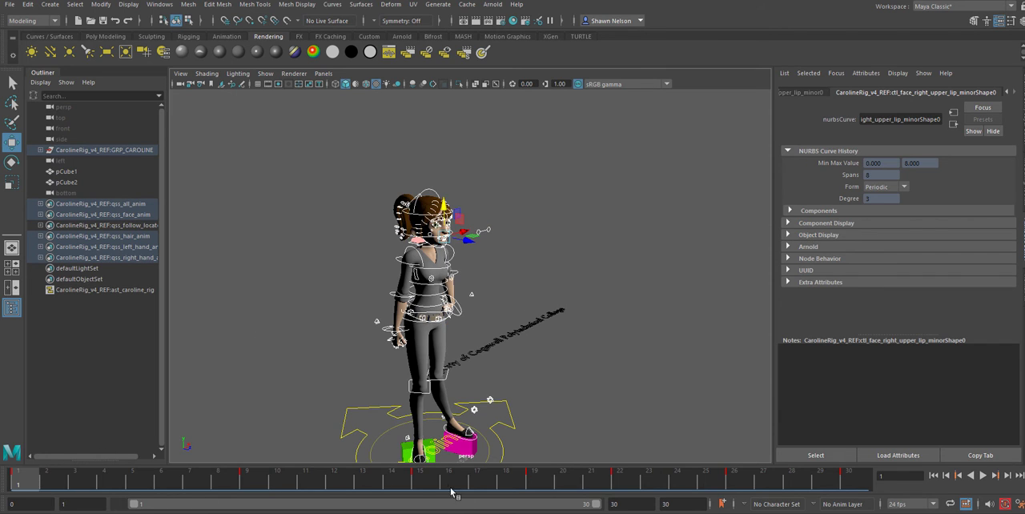
pyautogui.click(418, 482)
pyautogui.click(623, 482)
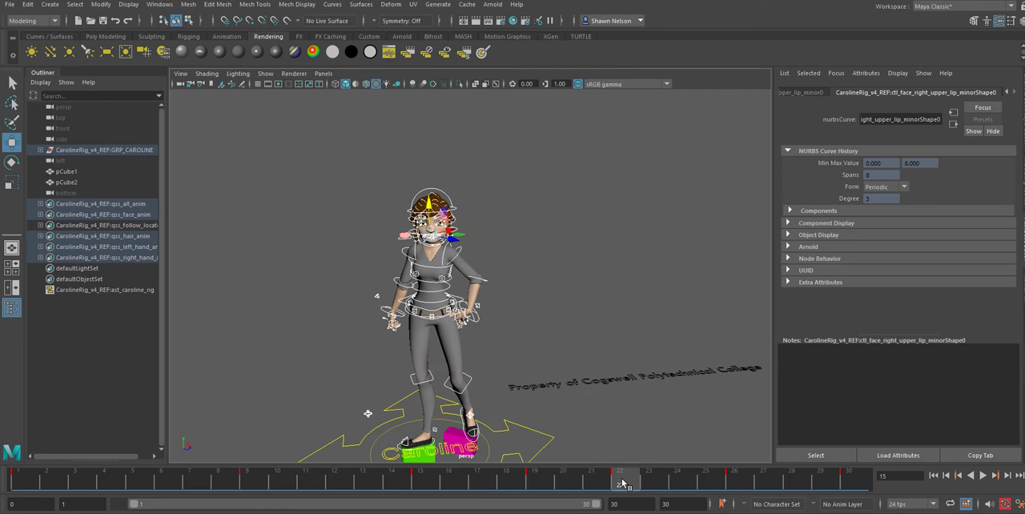
pyautogui.click(847, 481)
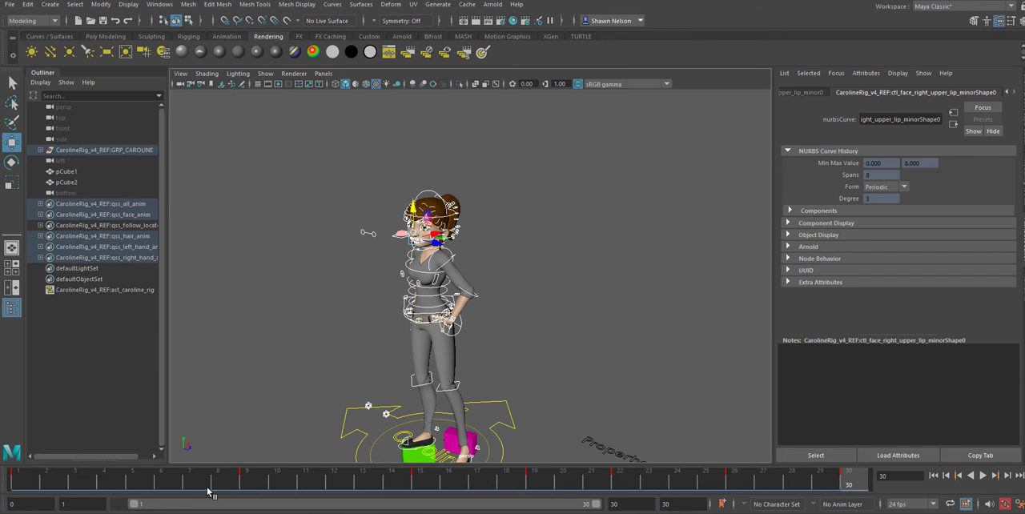
pyautogui.click(248, 485)
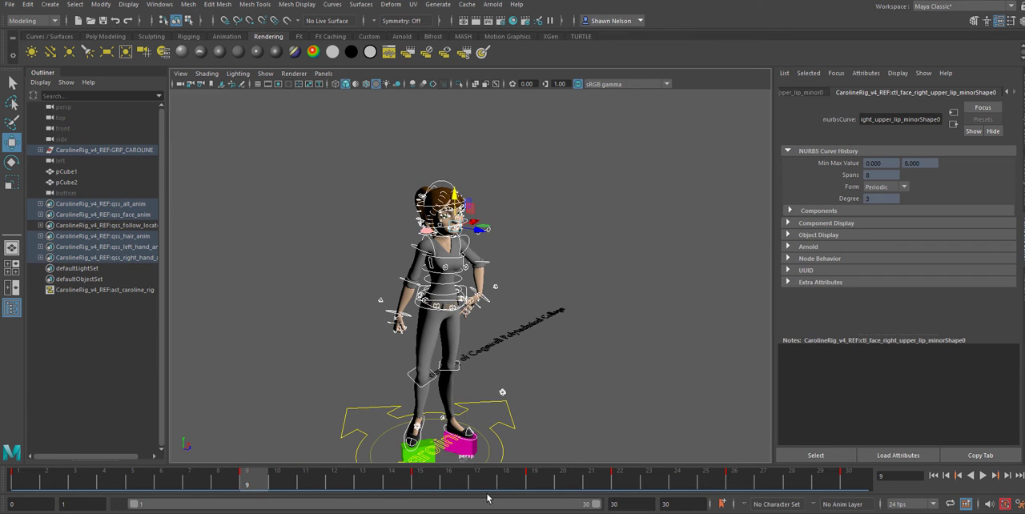
pyautogui.click(536, 480)
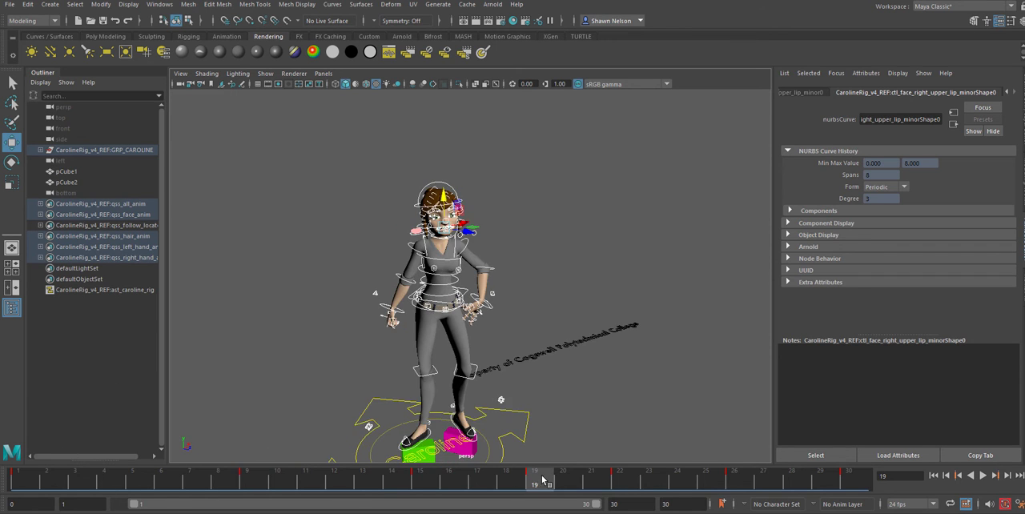
pyautogui.click(732, 483)
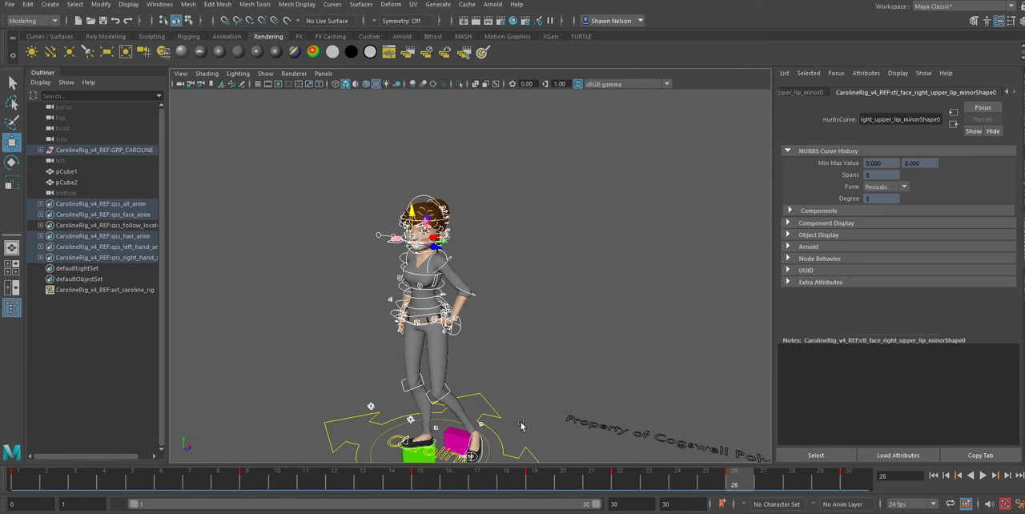
# Frame the whole character, scrub back to frame 1 and play the turn through frame 30
pyautogui.keyDown('alt'); pyautogui.moveTo(536, 399); pyautogui.dragTo(546, 348, button='middle'); pyautogui.keyUp('alt')
pyautogui.click(414, 485)
pyautogui.moveTo(414, 486); pyautogui.dragTo(21, 509)
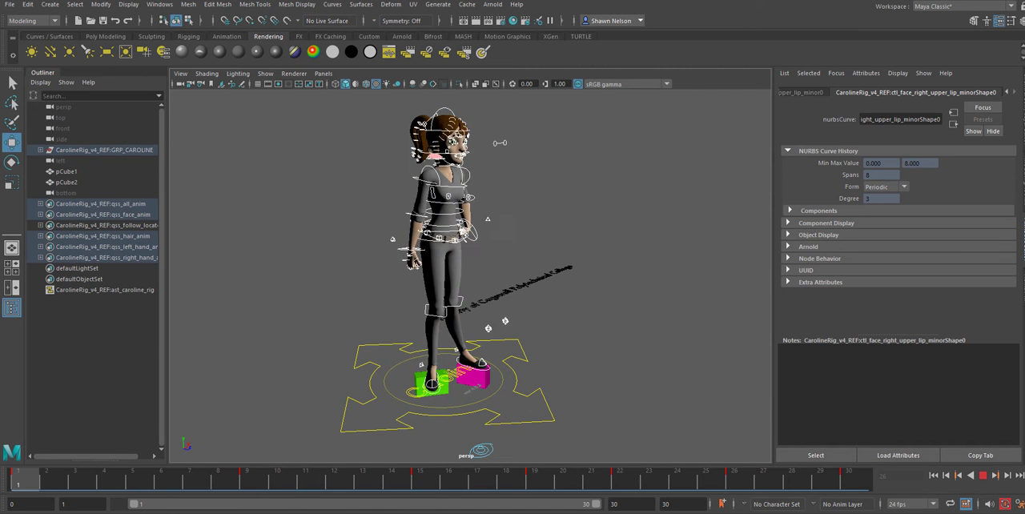
pyautogui.hotkey('alt', 'v')
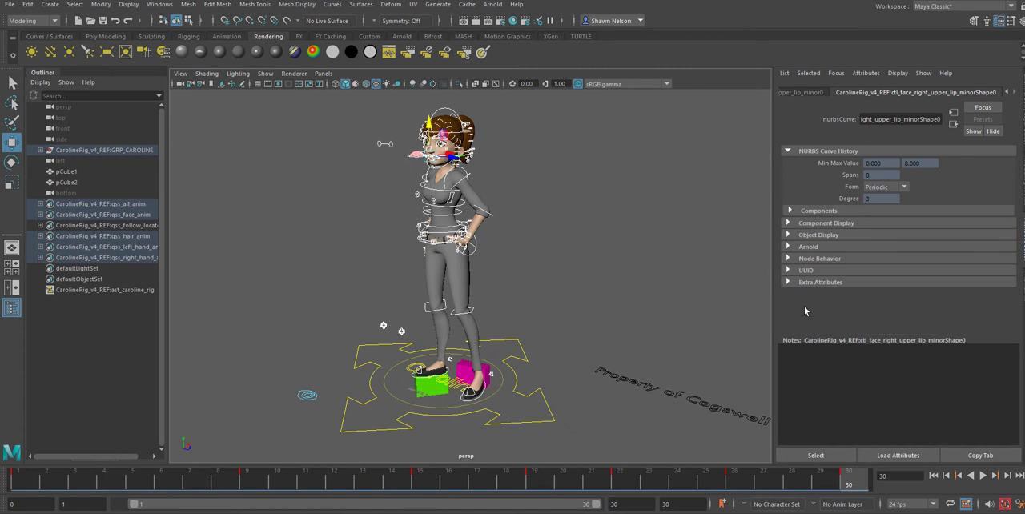
# Limit the viewport display to polygons only, and hide the green and magenta marker cubes at frame 30
pyautogui.click(265, 74)
pyautogui.click(275, 107)
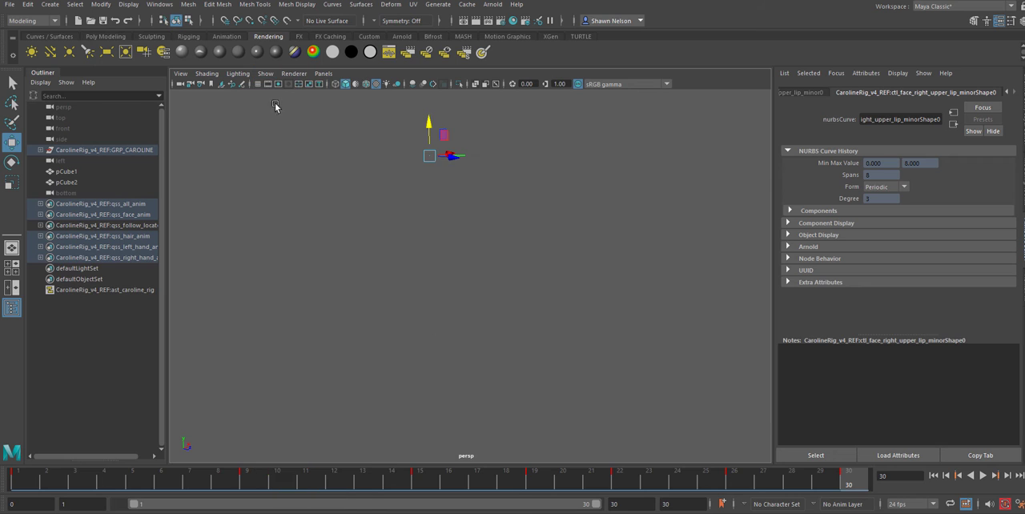
pyautogui.click(265, 74)
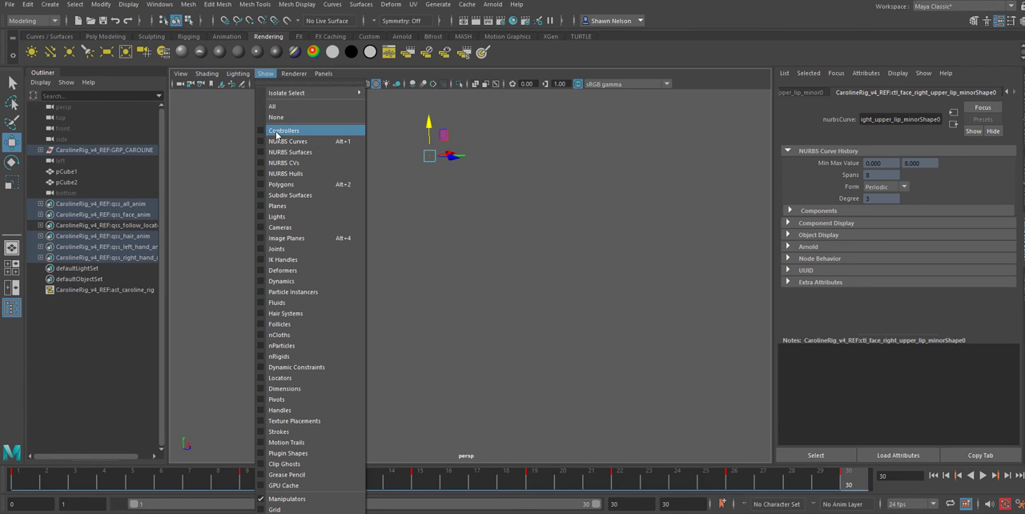
pyautogui.click(281, 184)
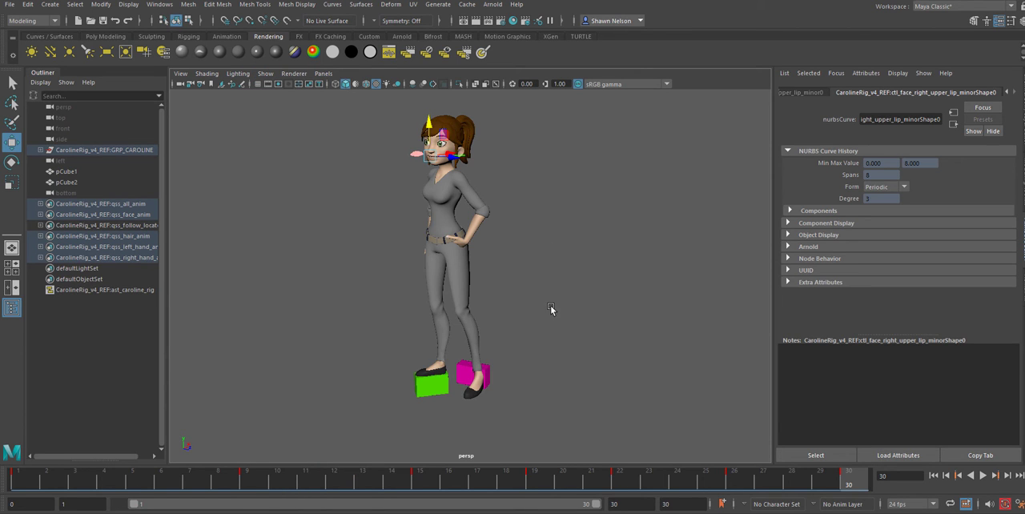
pyautogui.click(547, 313)
pyautogui.keyDown('alt'); pyautogui.moveTo(546, 315); pyautogui.dragTo(470, 391); pyautogui.keyUp('alt')
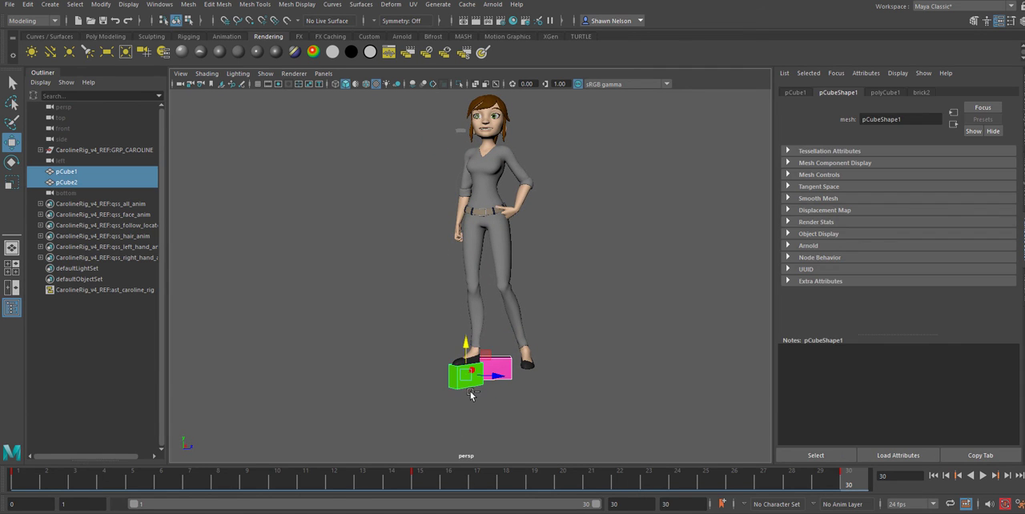
pyautogui.hotkey('ctrl', 'h')
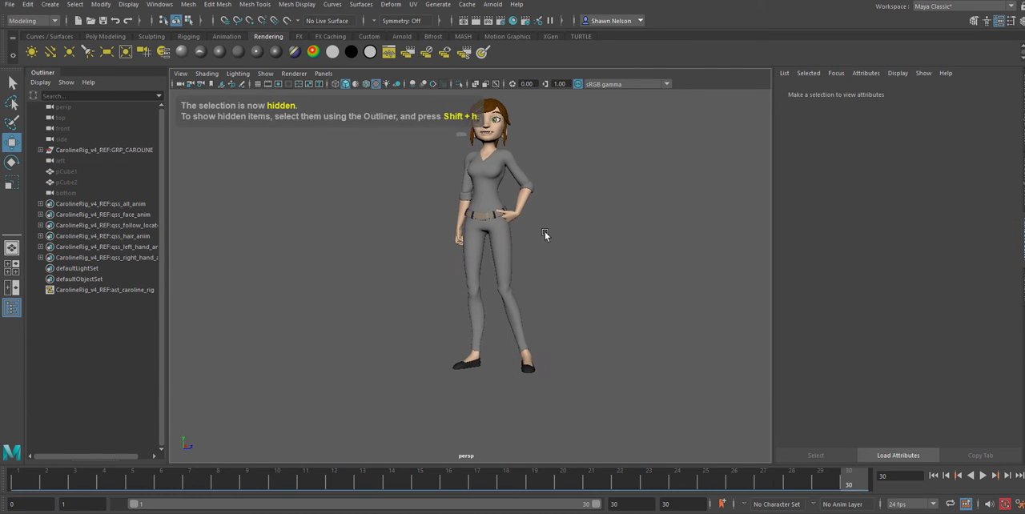
# Play the turn without rig controls in view to judge the motion, and stop the playback
pyautogui.keyDown('alt'); pyautogui.moveTo(544, 232); pyautogui.dragTo(542, 270, button='middle'); pyautogui.keyUp('alt')
pyautogui.click(984, 476)
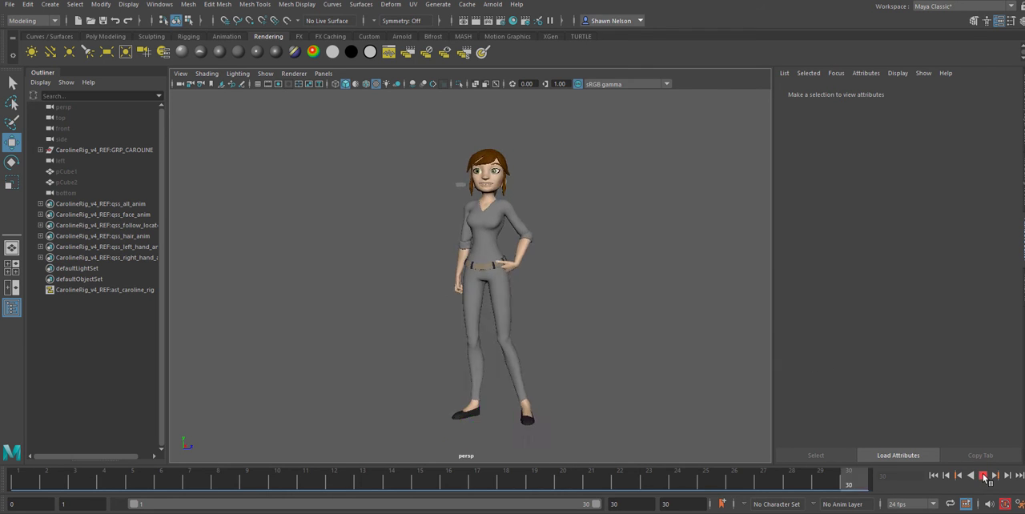
pyautogui.press('Escape')
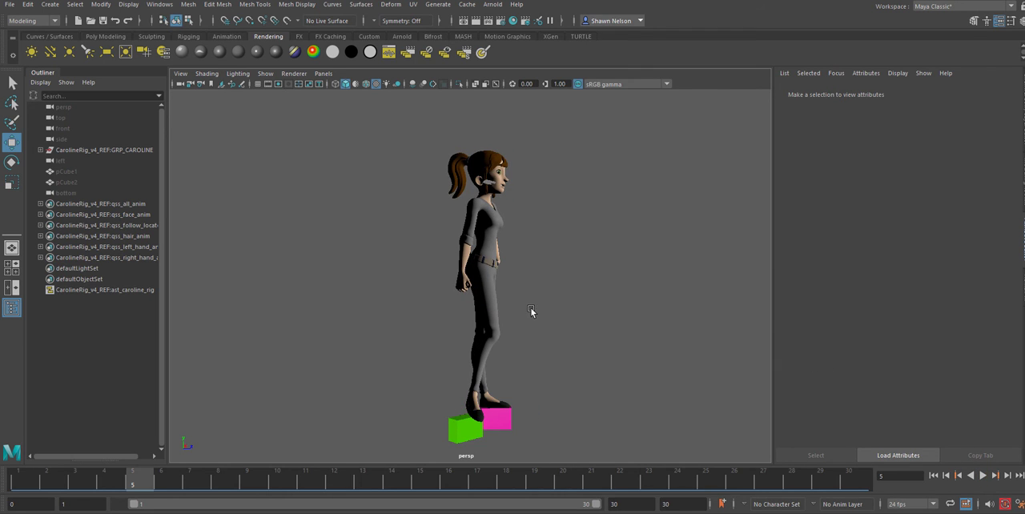
# Display all object types in the viewport again so the rig controls can be selected on the upper body
pyautogui.click(267, 74)
pyautogui.click(272, 108)
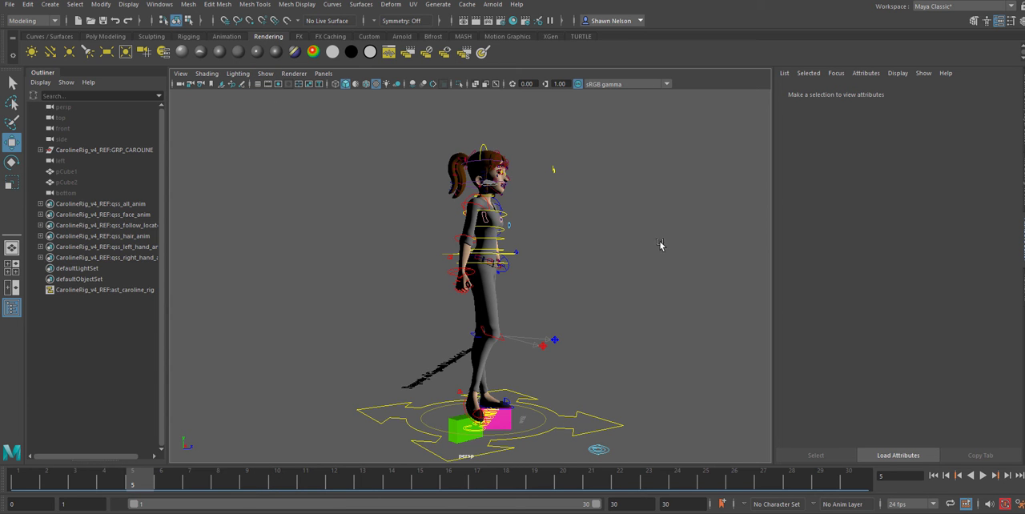
pyautogui.keyDown('alt'); pyautogui.moveTo(661, 244); pyautogui.dragTo(478, 231); pyautogui.keyUp('alt')
pyautogui.keyDown('alt'); pyautogui.moveTo(478, 231); pyautogui.dragTo(568, 352, button='right'); pyautogui.keyUp('alt')
pyautogui.keyDown('alt'); pyautogui.moveTo(500, 244); pyautogui.dragTo(677, 347, button='middle'); pyautogui.keyUp('alt')
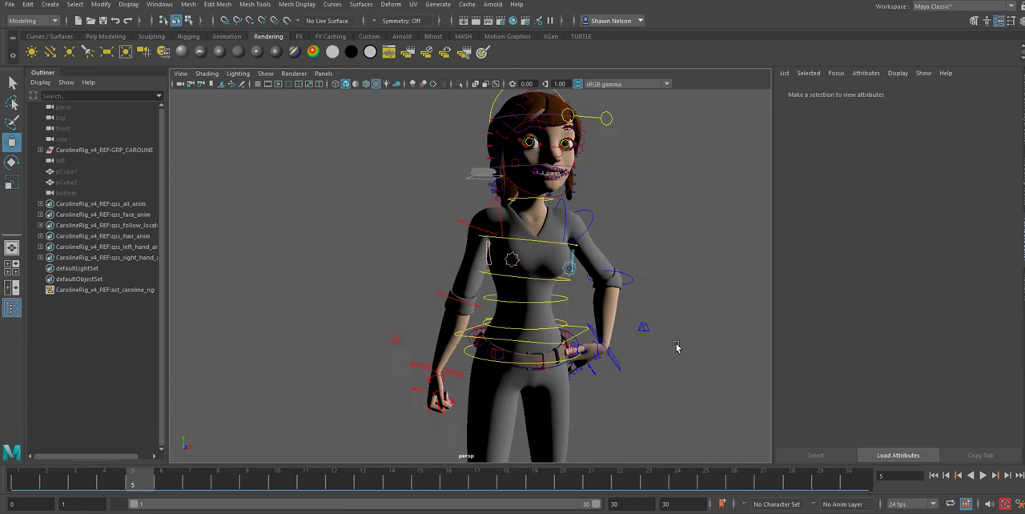
pyautogui.keyDown('alt'); pyautogui.moveTo(677, 347); pyautogui.dragTo(627, 354); pyautogui.keyUp('alt')
pyautogui.keyDown('alt'); pyautogui.moveTo(634, 292); pyautogui.dragTo(614, 397, button='middle'); pyautogui.keyUp('alt')
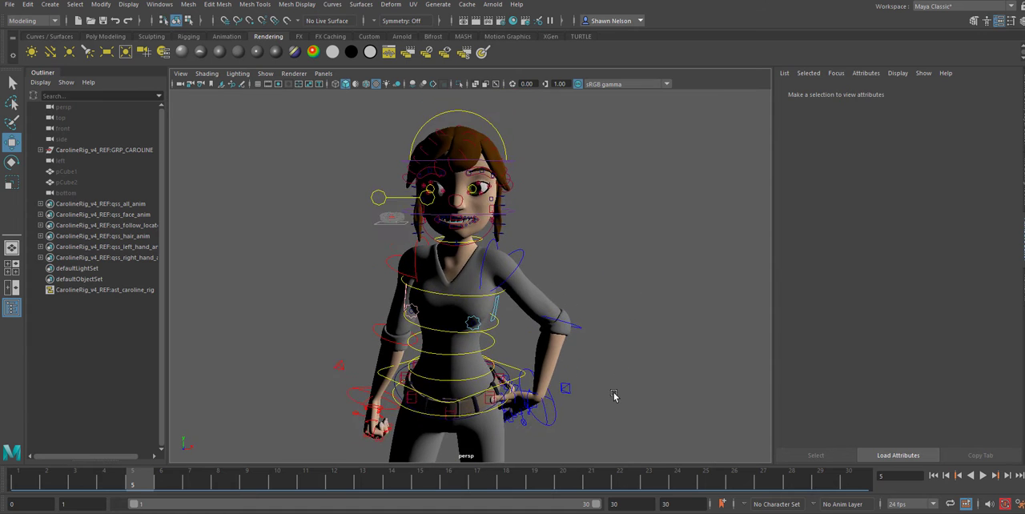
pyautogui.keyDown('alt'); pyautogui.moveTo(614, 397); pyautogui.dragTo(579, 396, button='right'); pyautogui.keyUp('alt')
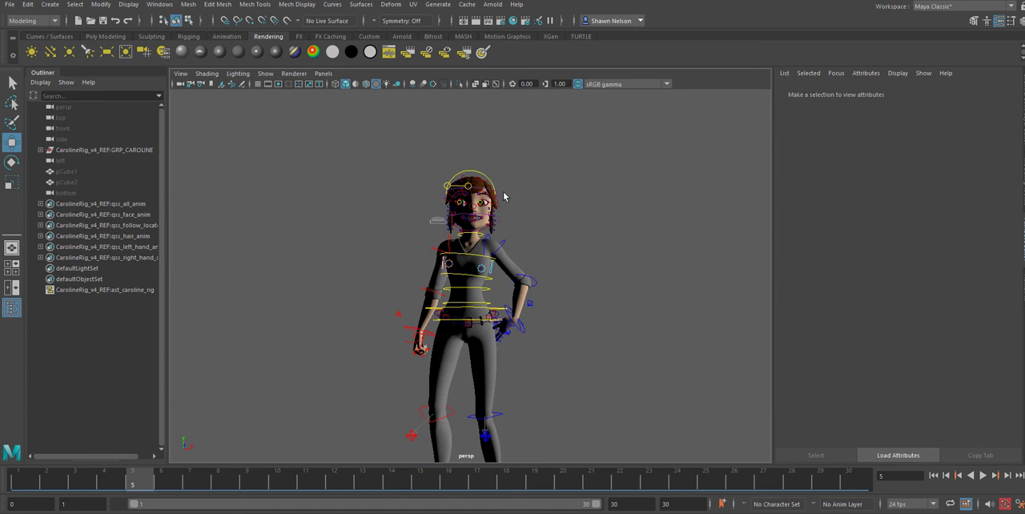
# Inspect the hips and left shoulder controls at frame 1, and examine the full-body pose at frame 15
pyautogui.moveTo(408, 477); pyautogui.dragTo(18, 480)
pyautogui.click(455, 322)
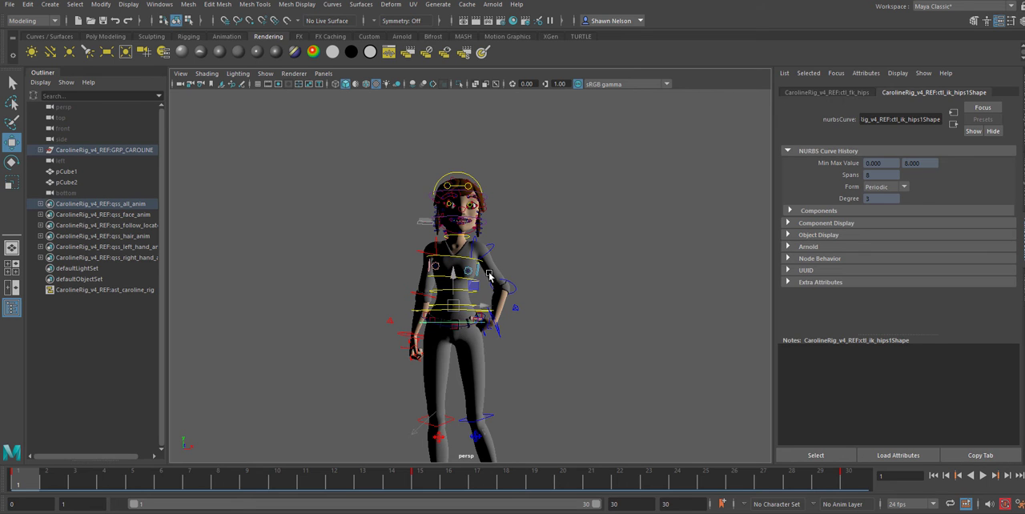
pyautogui.click(491, 254)
pyautogui.keyDown('alt'); pyautogui.moveTo(560, 363); pyautogui.dragTo(582, 261); pyautogui.keyUp('alt')
pyautogui.scroll(3, 556, 334)
pyautogui.keyDown('alt'); pyautogui.moveTo(554, 335); pyautogui.dragTo(552, 325); pyautogui.keyUp('alt')
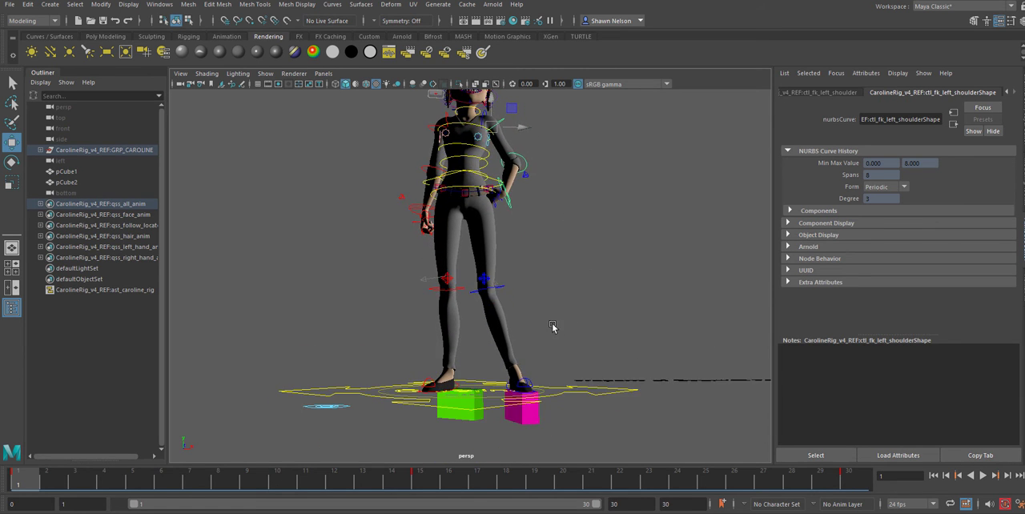
pyautogui.keyDown('alt'); pyautogui.moveTo(579, 256); pyautogui.dragTo(571, 293, button='middle'); pyautogui.keyUp('alt')
pyautogui.click(409, 485)
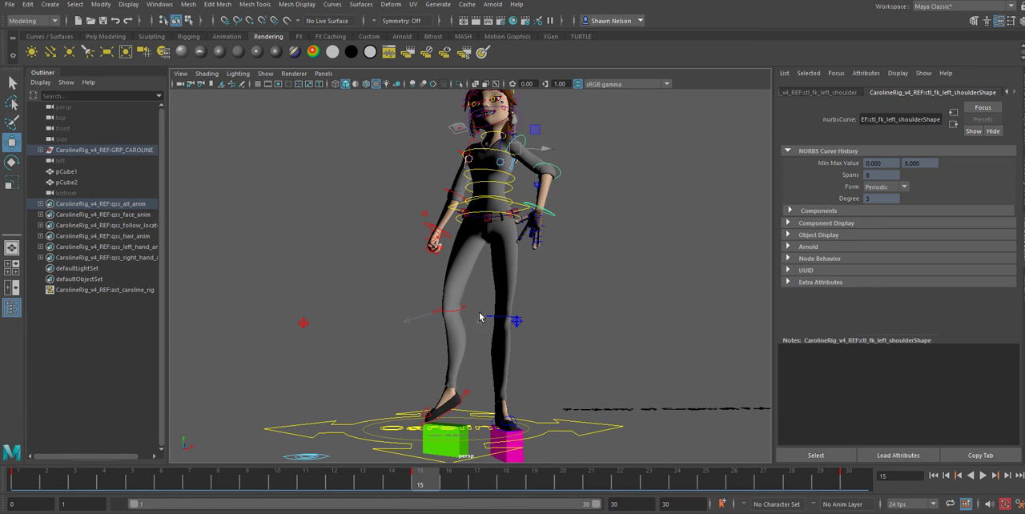
# Rotate the left elbow control at frame 15 to swing the forearm and hand outward from the hip
pyautogui.click(552, 170)
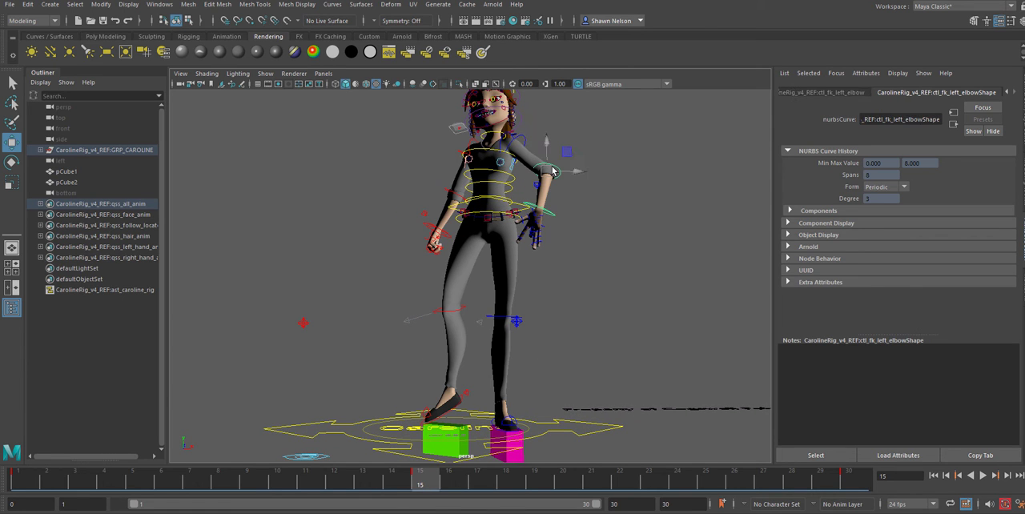
pyautogui.press('e')
pyautogui.moveTo(552, 166); pyautogui.dragTo(563, 167)
pyautogui.click(596, 149)
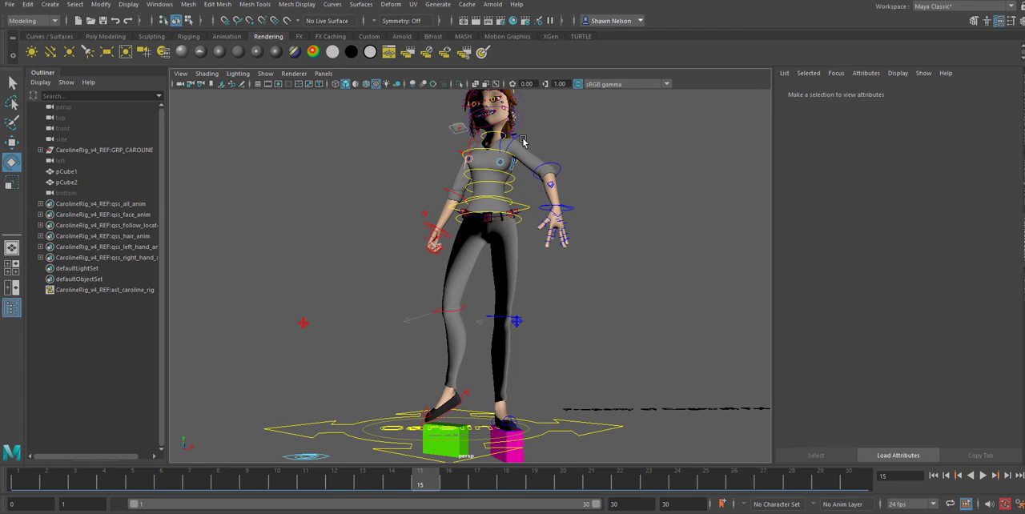
# Rotate the left shoulder control at frame 15 to raise the arm, and bend the hand outward with the left wrist control
pyautogui.click(522, 142)
pyautogui.moveTo(519, 144); pyautogui.dragTo(524, 130)
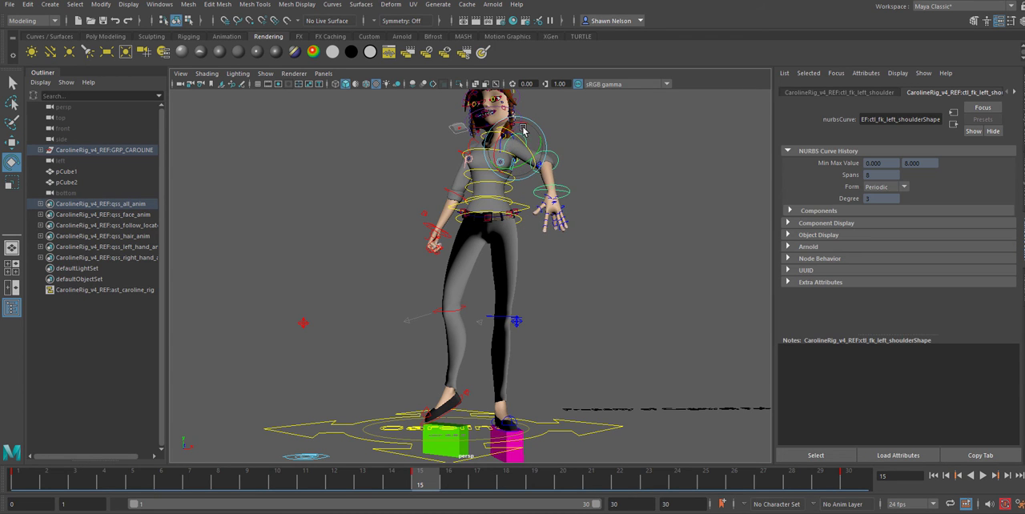
pyautogui.click(563, 188)
pyautogui.moveTo(562, 188)
pyautogui.mouseDown()
pyautogui.moveTo(544, 178)
pyautogui.moveTo(561, 188)
pyautogui.moveTo(555, 200)
pyautogui.mouseUp()
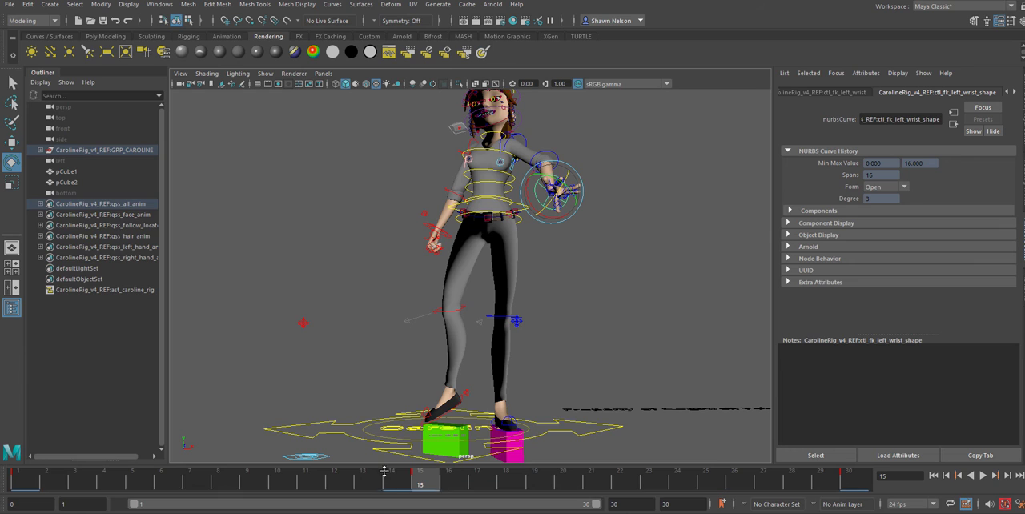
# Bend the right wrist and rotate the right elbow control at frame 15 to swing the forearm outward from the hip
pyautogui.click(431, 227)
pyautogui.moveTo(455, 216); pyautogui.dragTo(454, 243)
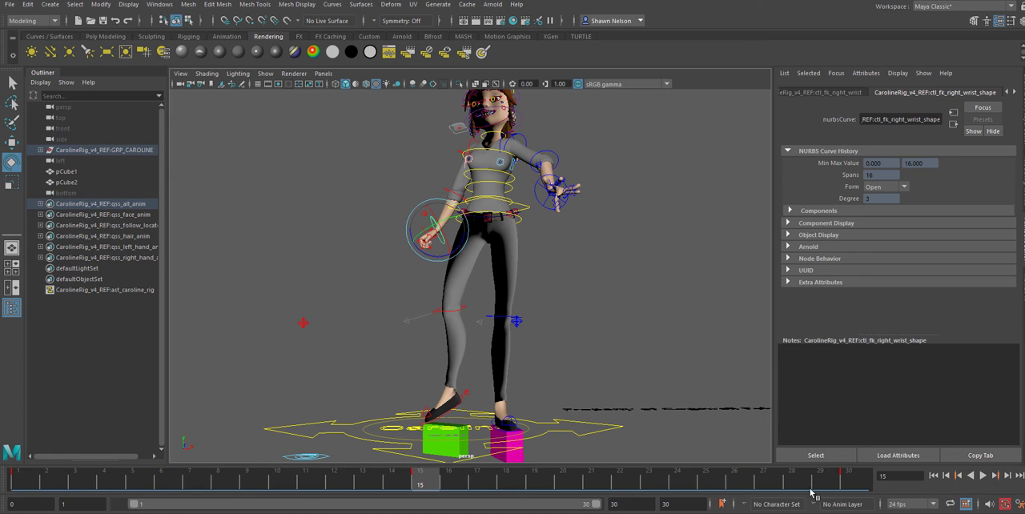
pyautogui.click(451, 192)
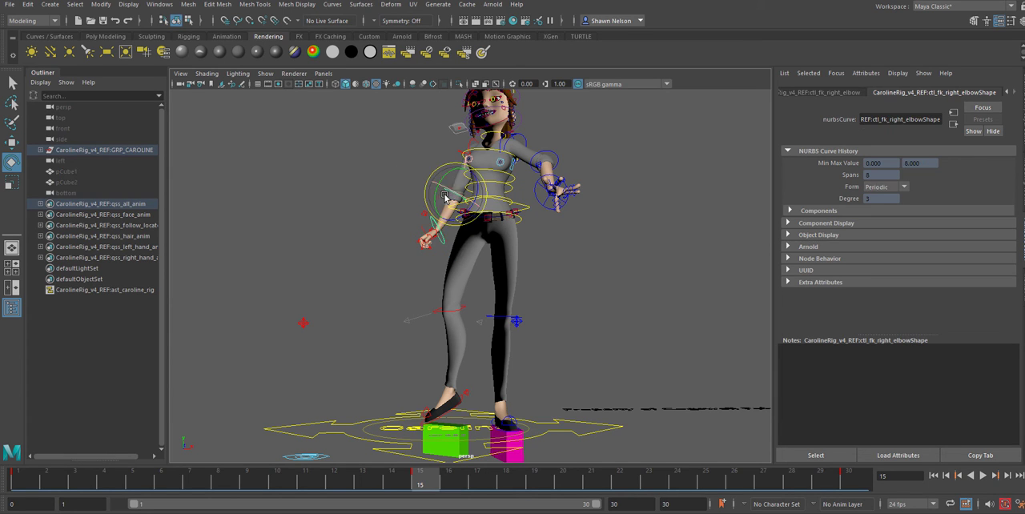
pyautogui.moveTo(445, 194); pyautogui.dragTo(427, 189)
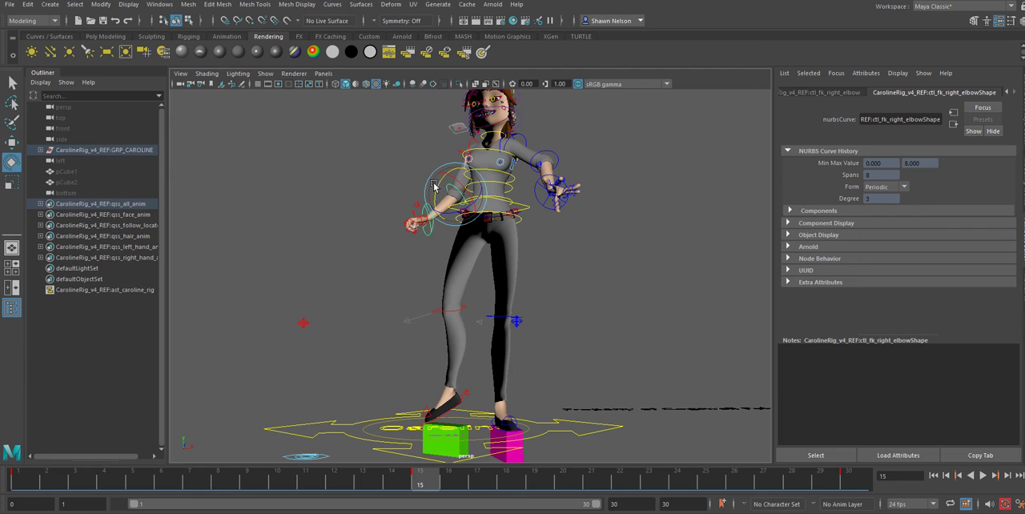
# Rotate the right shoulder control at frame 15 to raise the arm out to the side, and play back the turn
pyautogui.click(648, 272)
pyautogui.click(459, 150)
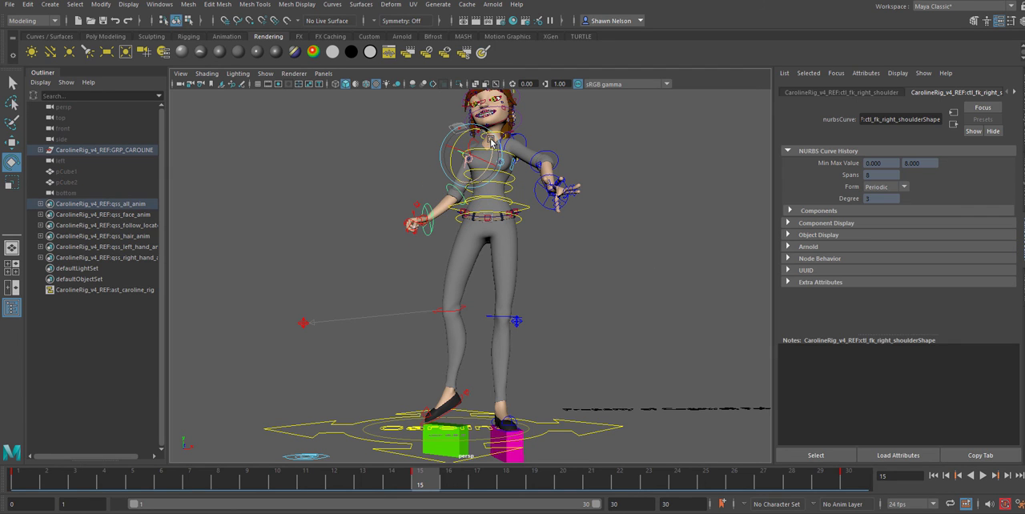
pyautogui.moveTo(494, 146); pyautogui.dragTo(469, 149)
pyautogui.hotkey('alt', 'v')
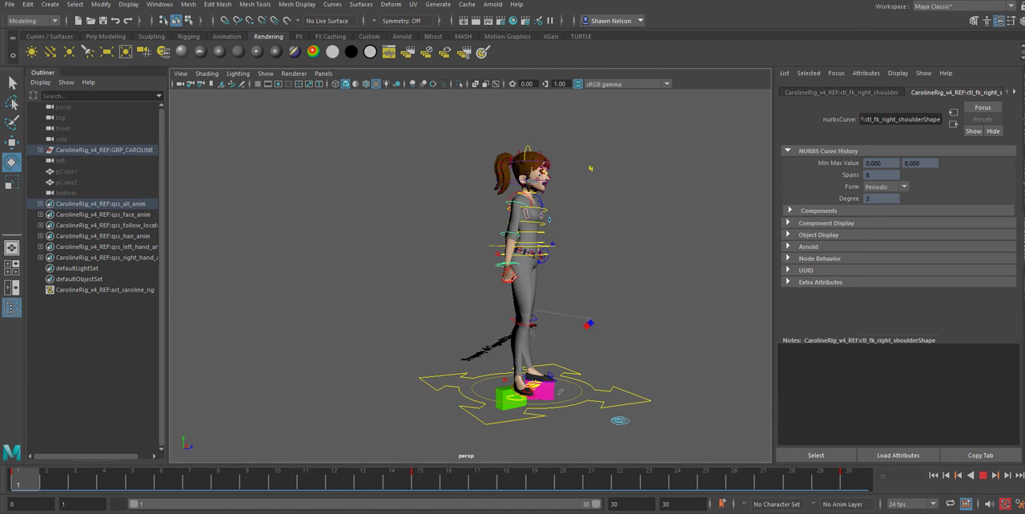
# Stop at frame 15 and refine the right shoulder control's rotation to extend the raised arm further
pyautogui.click(625, 274)
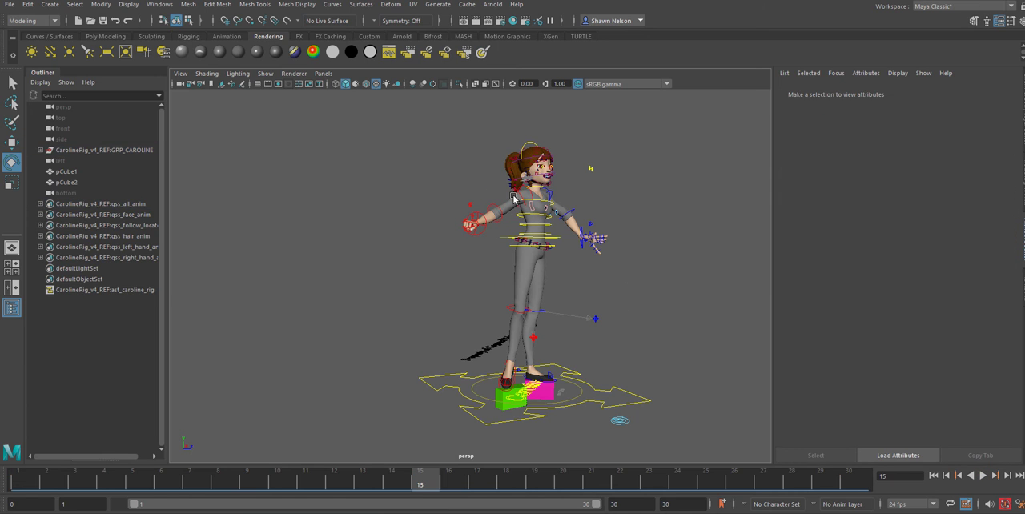
pyautogui.click(520, 196)
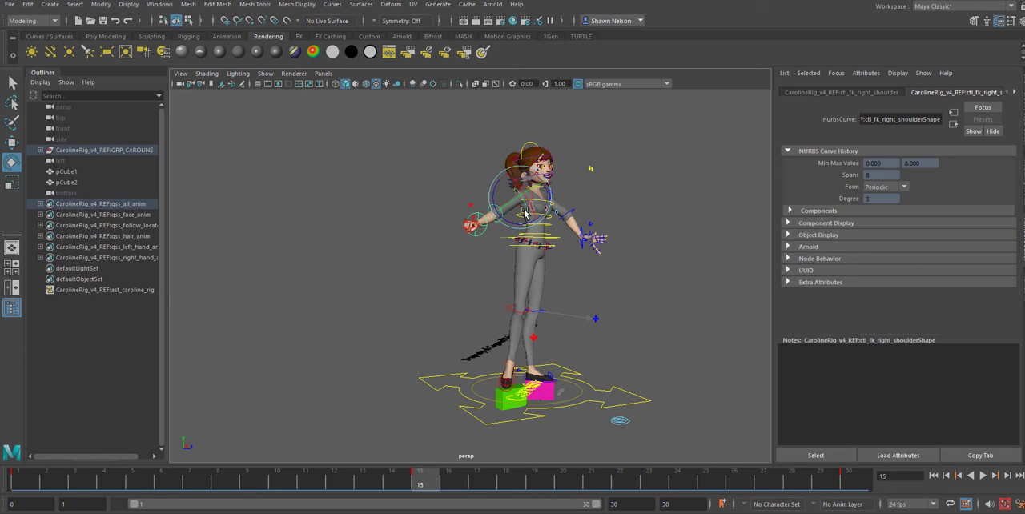
pyautogui.moveTo(515, 219); pyautogui.dragTo(520, 190)
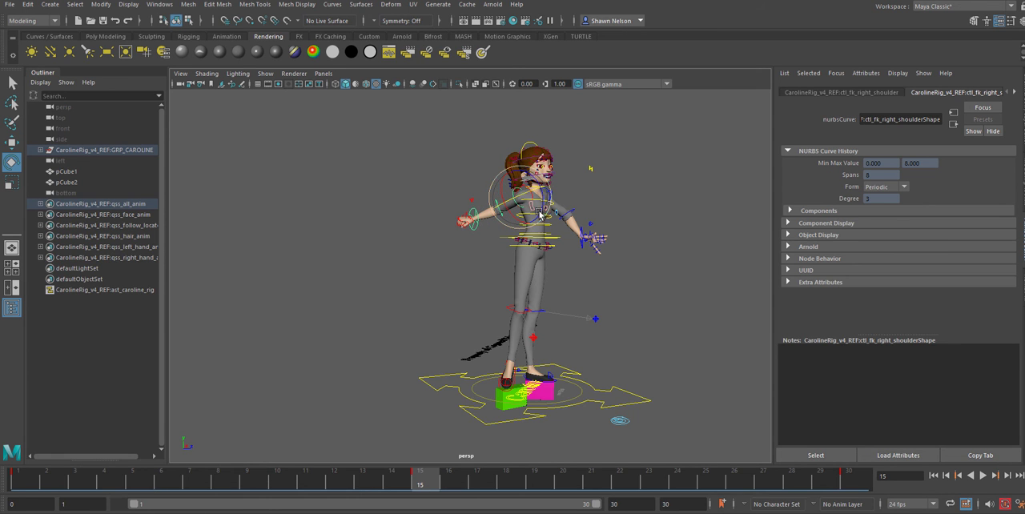
# Rotate the right clavicle control at frame 15 to shift the shoulder and the extended arm
pyautogui.keyDown('alt'); pyautogui.moveTo(553, 183); pyautogui.dragTo(652, 225, button='right'); pyautogui.keyUp('alt')
pyautogui.keyDown('alt'); pyautogui.moveTo(652, 225); pyautogui.dragTo(512, 385, button='middle'); pyautogui.keyUp('alt')
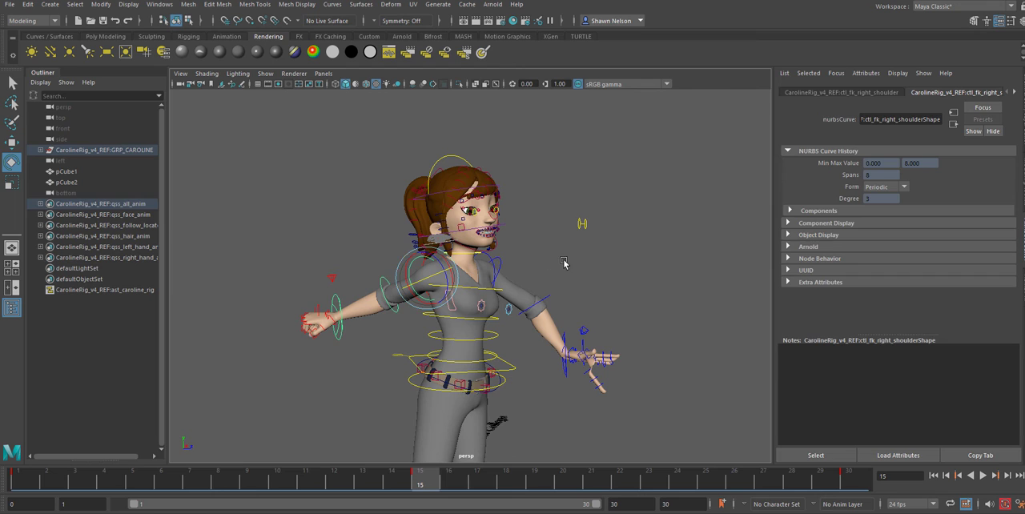
pyautogui.click(564, 263)
pyautogui.click(442, 273)
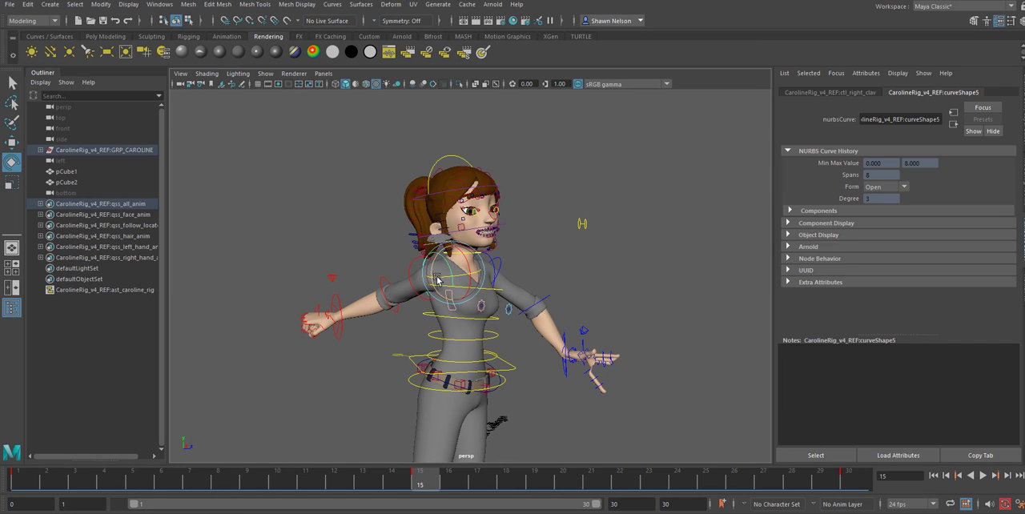
pyautogui.moveTo(440, 278); pyautogui.dragTo(483, 259)
# Raise the left arm in front of the chest at frame 15, and rotate the left wrist to fold the hand inward
pyautogui.click(492, 258)
pyautogui.click(502, 256)
pyautogui.click(540, 283)
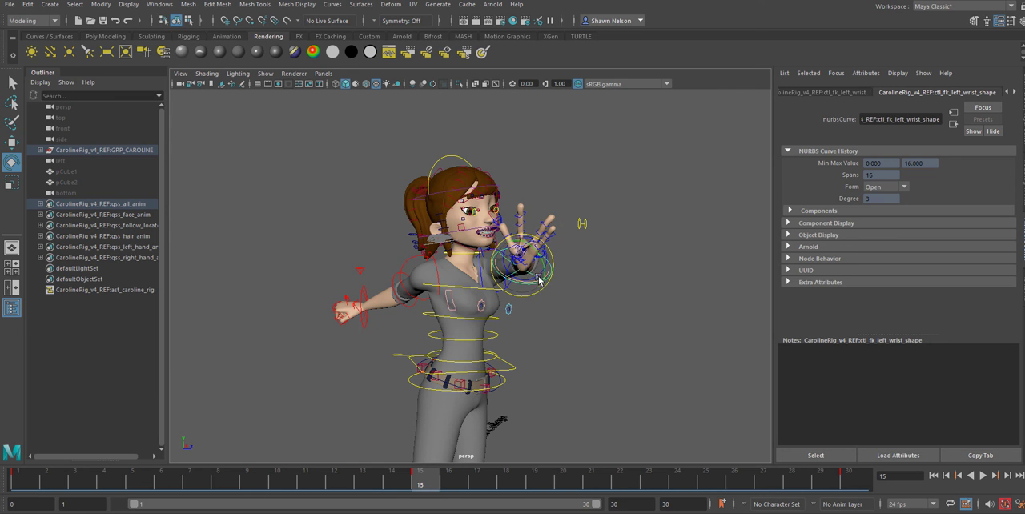
pyautogui.moveTo(536, 276); pyautogui.dragTo(477, 212)
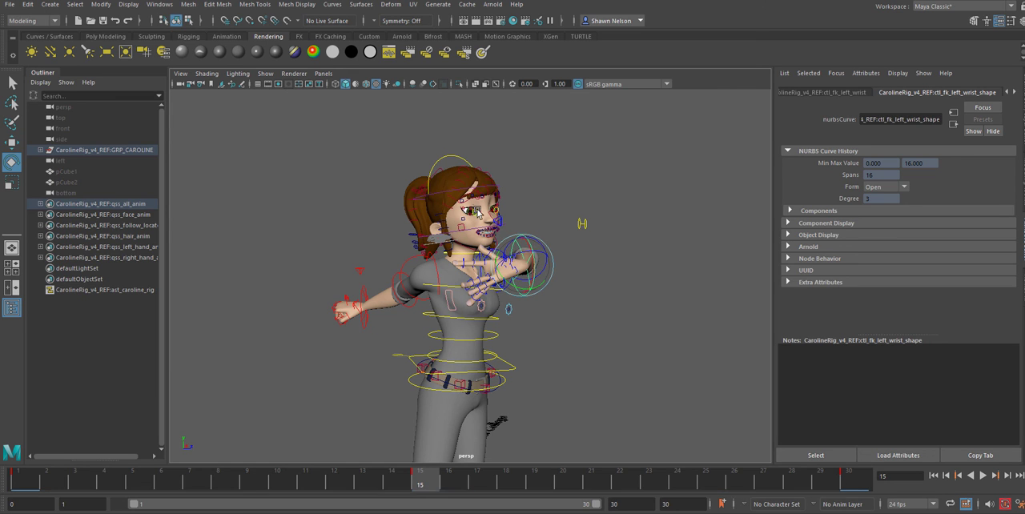
# Rotate the head control at frame 15 to turn the face toward the right arm
pyautogui.click(443, 157)
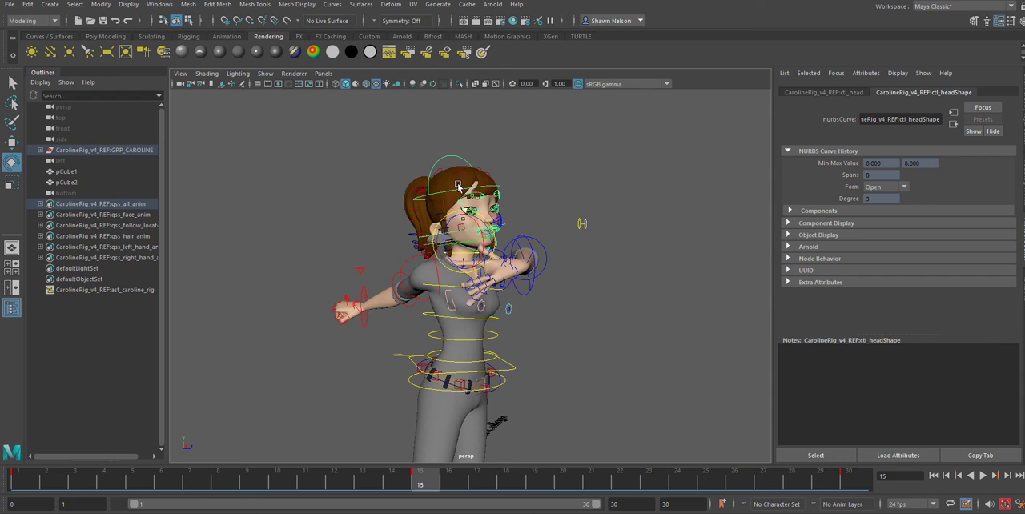
pyautogui.click(437, 184)
pyautogui.click(428, 155)
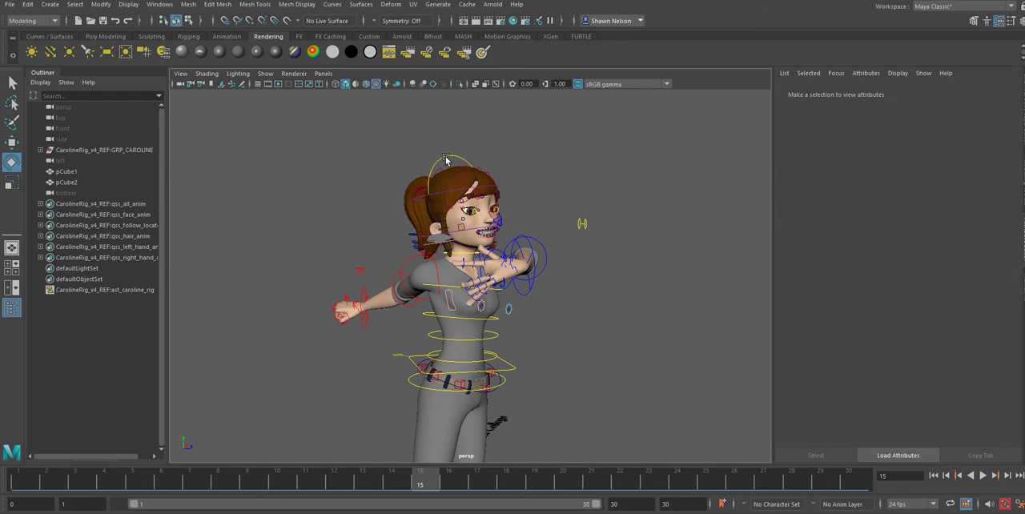
pyautogui.click(446, 160)
pyautogui.click(443, 226)
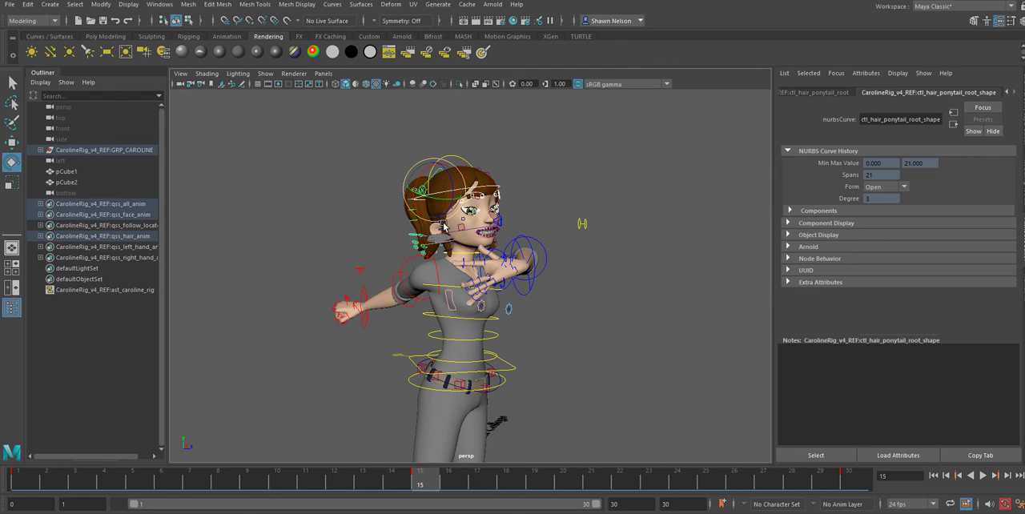
pyautogui.click(470, 182)
pyautogui.click(462, 162)
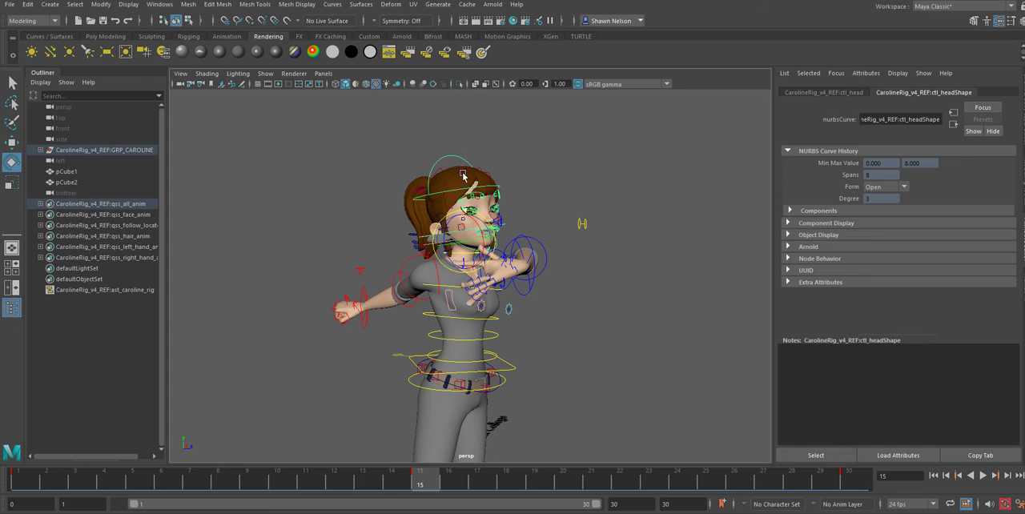
pyautogui.moveTo(465, 232); pyautogui.dragTo(482, 244)
pyautogui.click(563, 322)
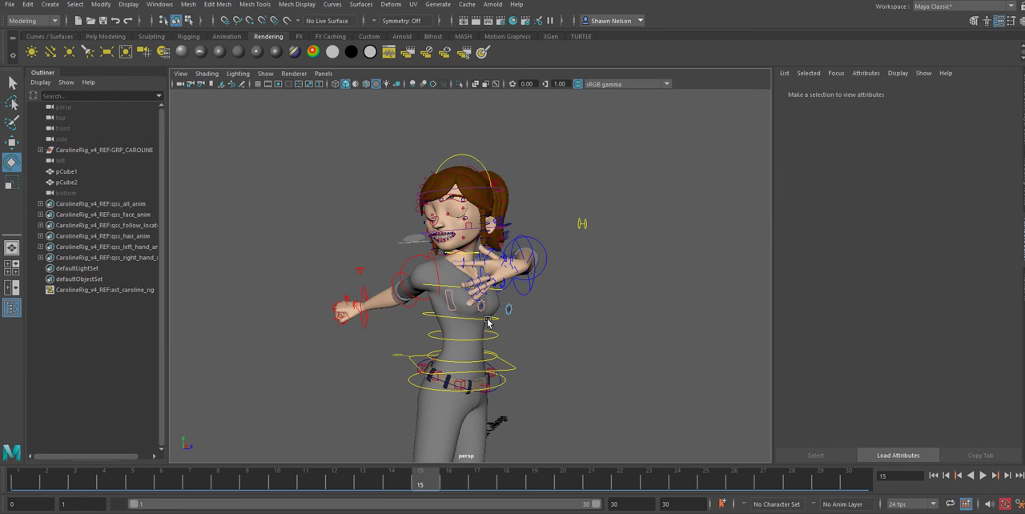
# Select the spine controls along the torso and rotate them at frame 15 to adjust the upper-body twist
pyautogui.click(491, 319)
pyautogui.moveTo(481, 319); pyautogui.dragTo(645, 351)
pyautogui.click(513, 342)
pyautogui.click(475, 341)
pyautogui.click(534, 338)
pyautogui.click(498, 353)
# Play back the turn with the full body in view to review the arm, head and torso motion
pyautogui.keyDown('alt'); pyautogui.moveTo(648, 374); pyautogui.dragTo(575, 209, button='right'); pyautogui.keyUp('alt')
pyautogui.keyDown('alt'); pyautogui.moveTo(574, 209); pyautogui.dragTo(613, 339); pyautogui.keyUp('alt')
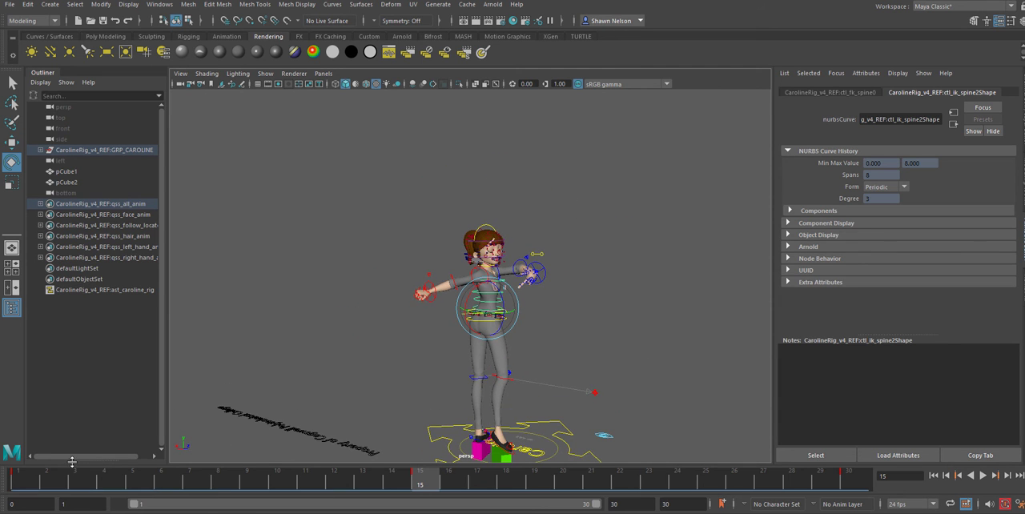
pyautogui.hotkey('alt', 'v')
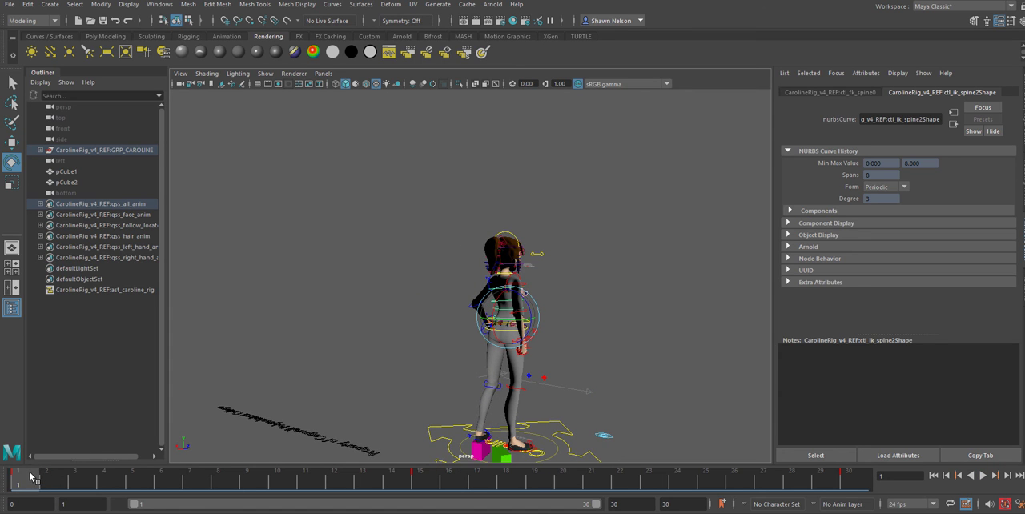
pyautogui.hotkey('alt', 'v')
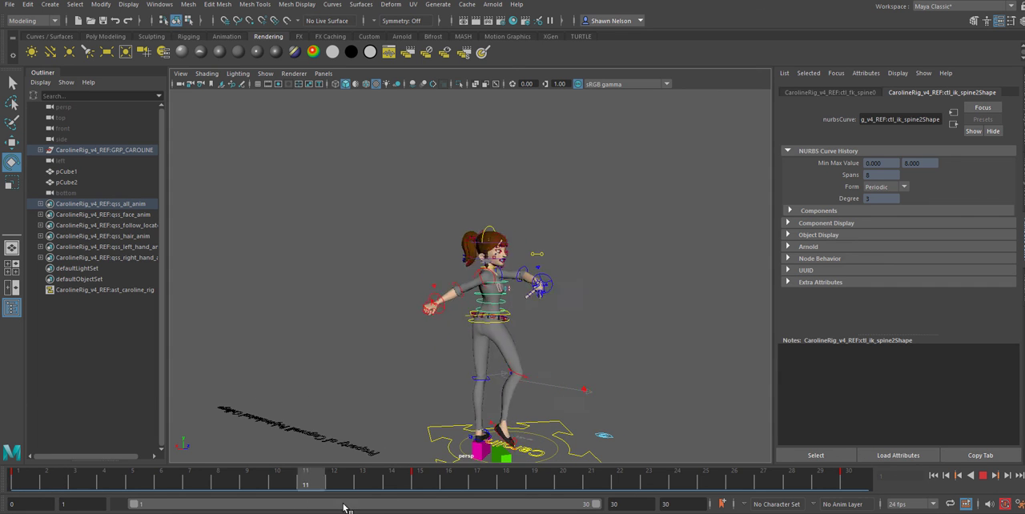
pyautogui.click(632, 130)
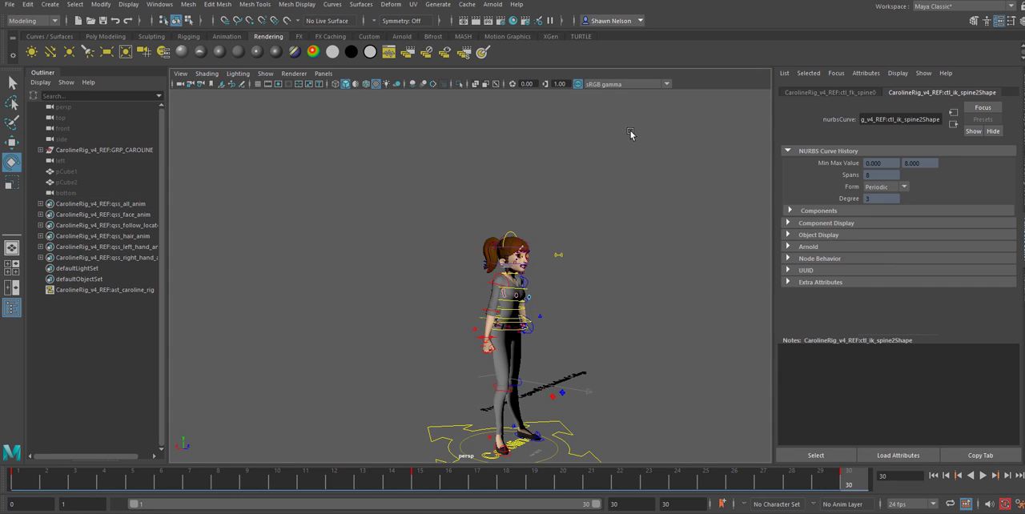